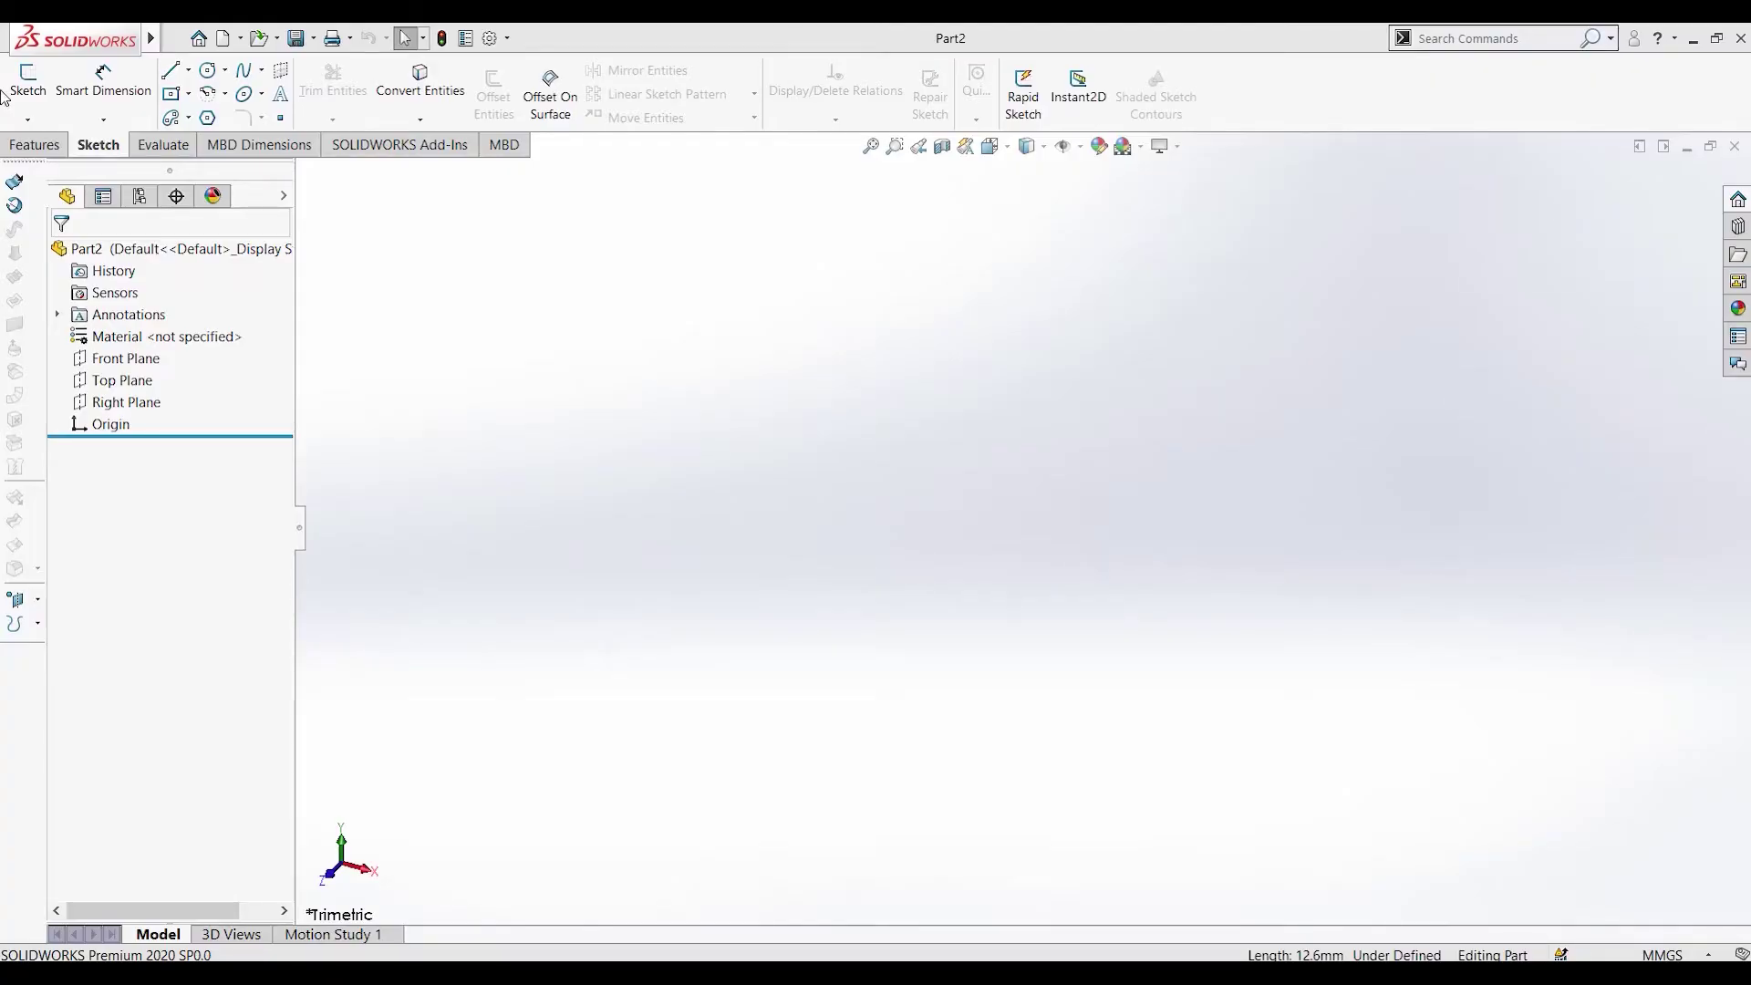
Step: Sketch a center rectangle about 186 mm wide on the Front Plane, centred on the origin
{"action": "left_click", "coordinate": [31, 146]}
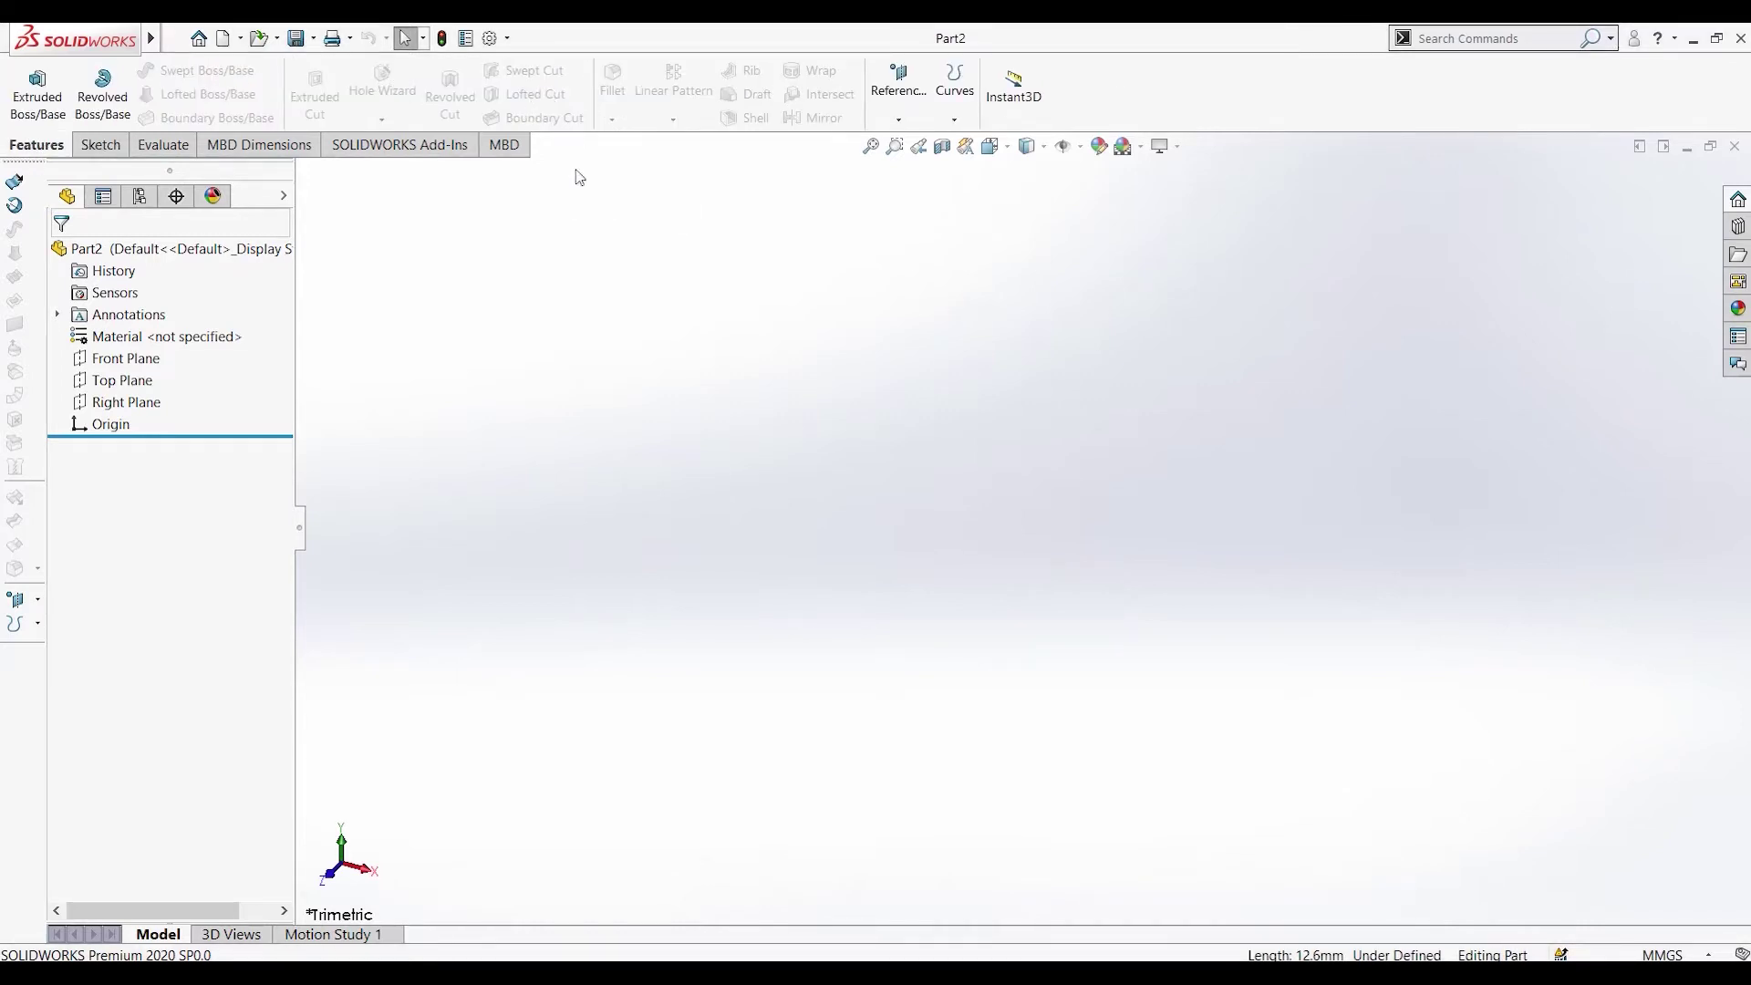
{"action": "left_click", "coordinate": [112, 362]}
{"action": "right_click", "coordinate": [899, 477]}
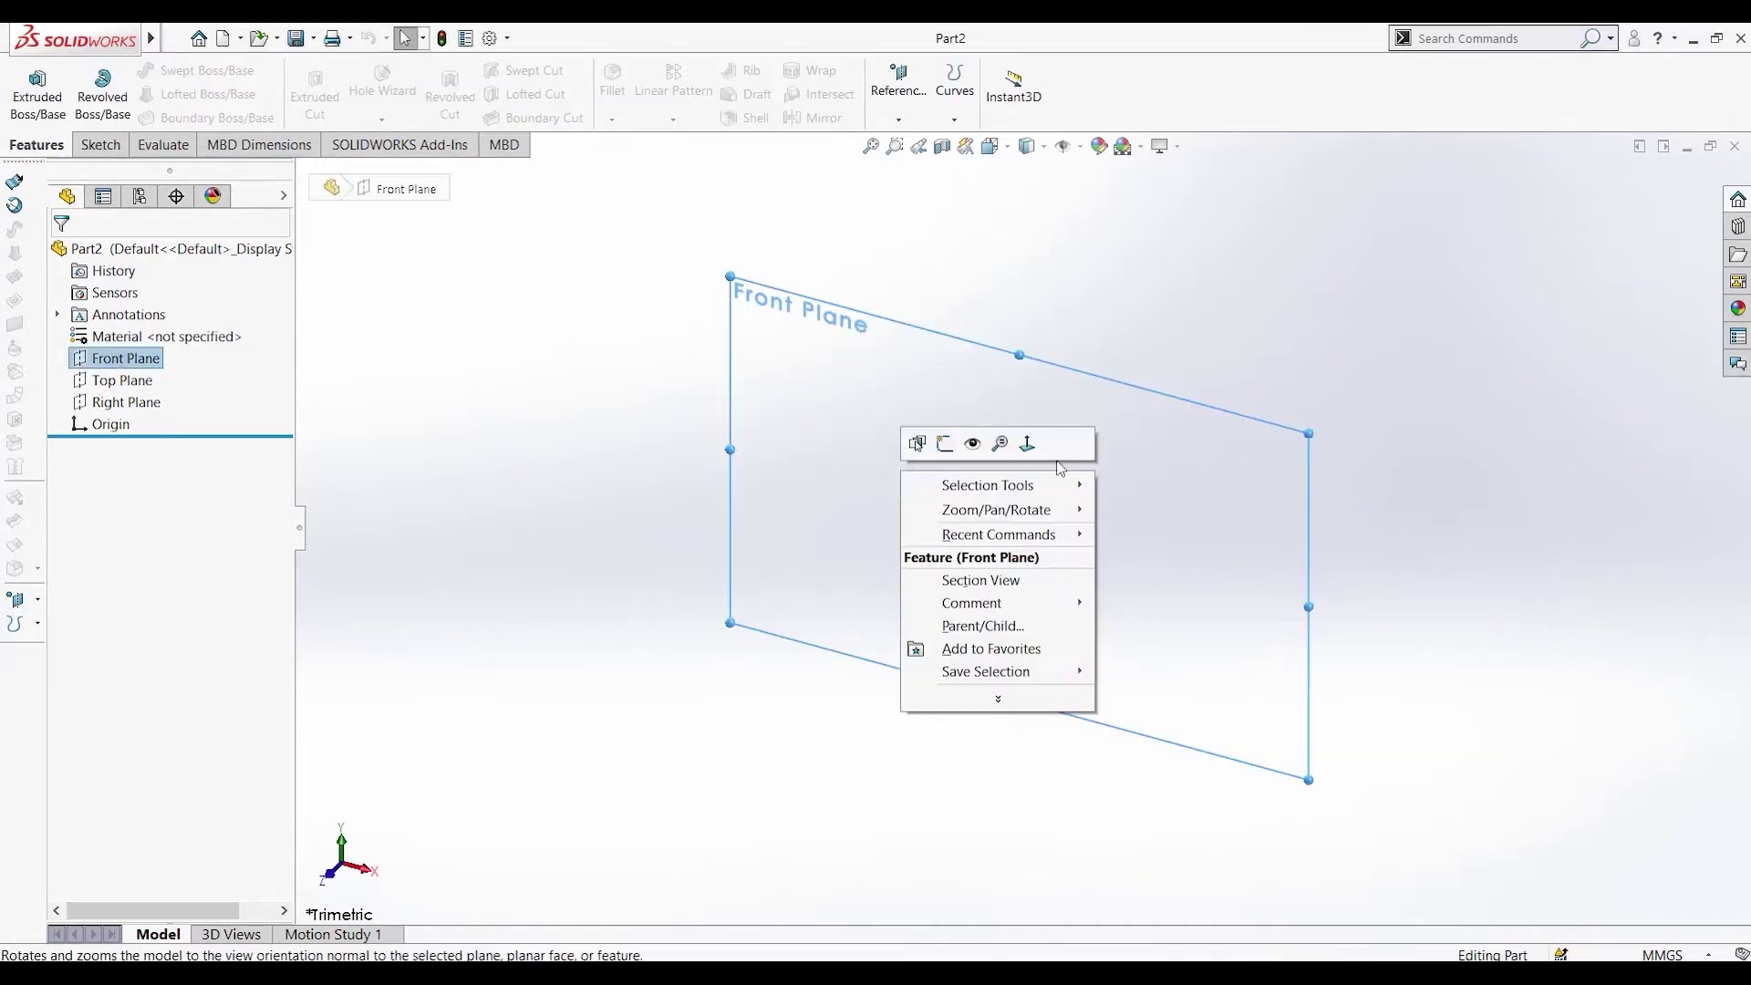
{"action": "left_click", "coordinate": [1026, 447]}
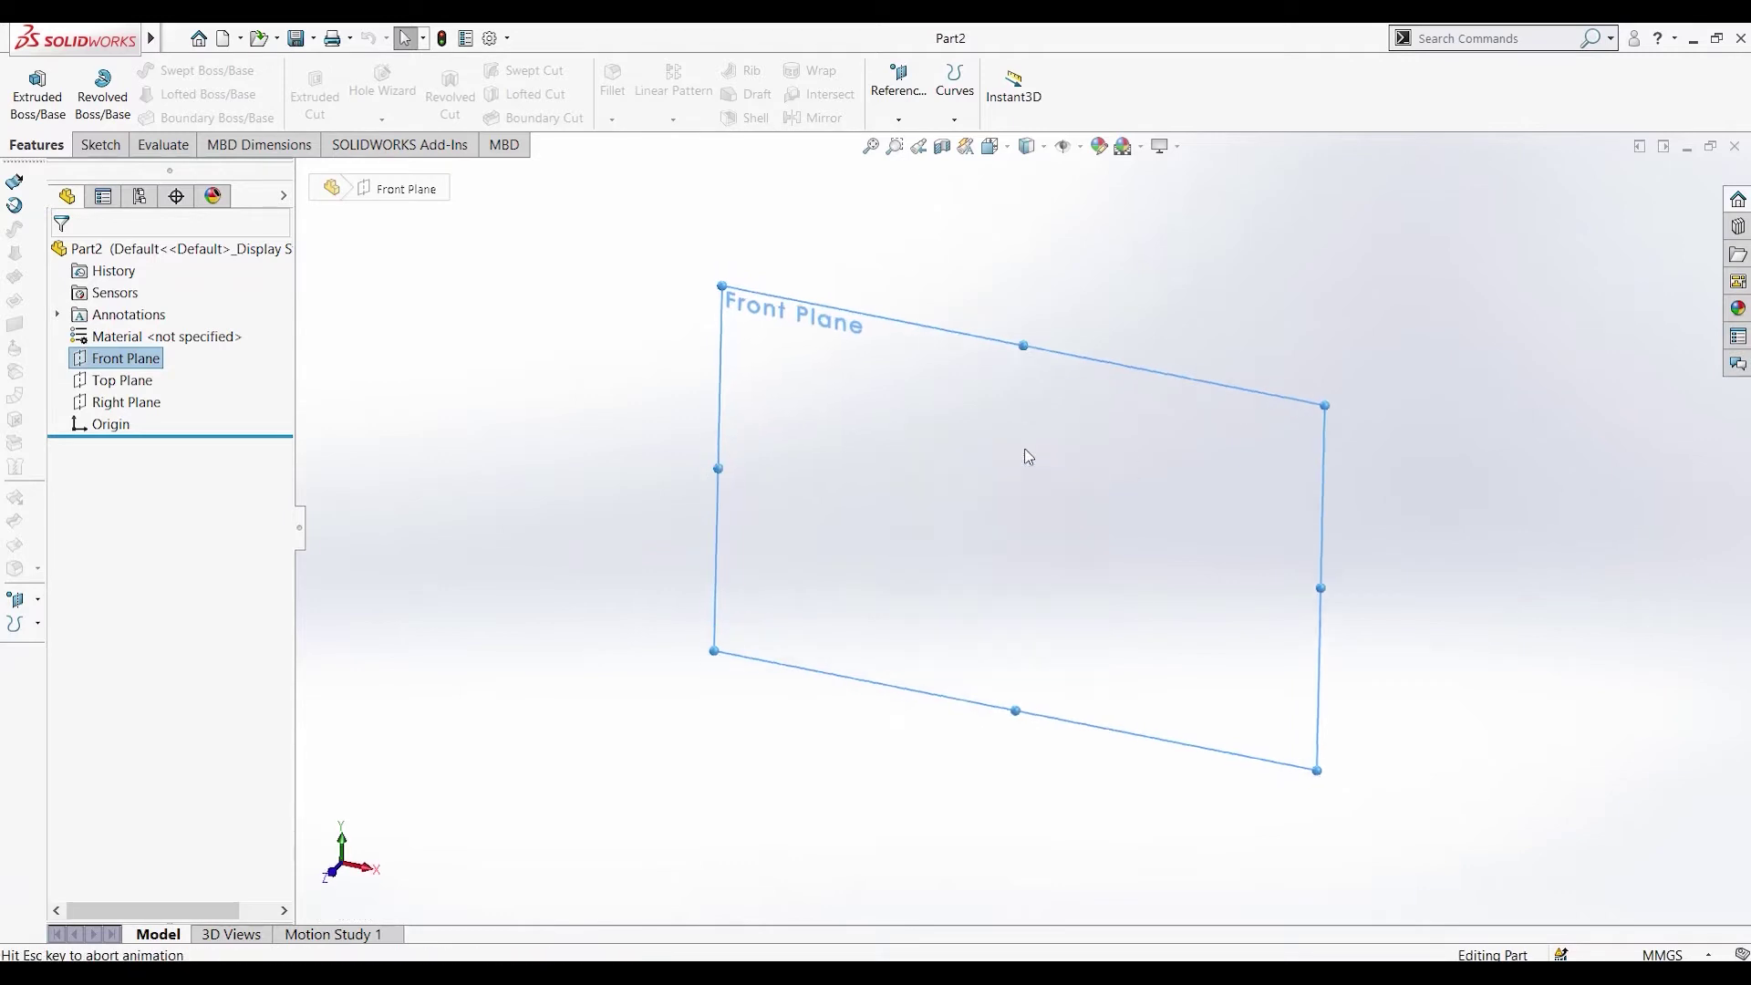
{"action": "left_click", "coordinate": [101, 145]}
{"action": "left_click", "coordinate": [171, 94]}
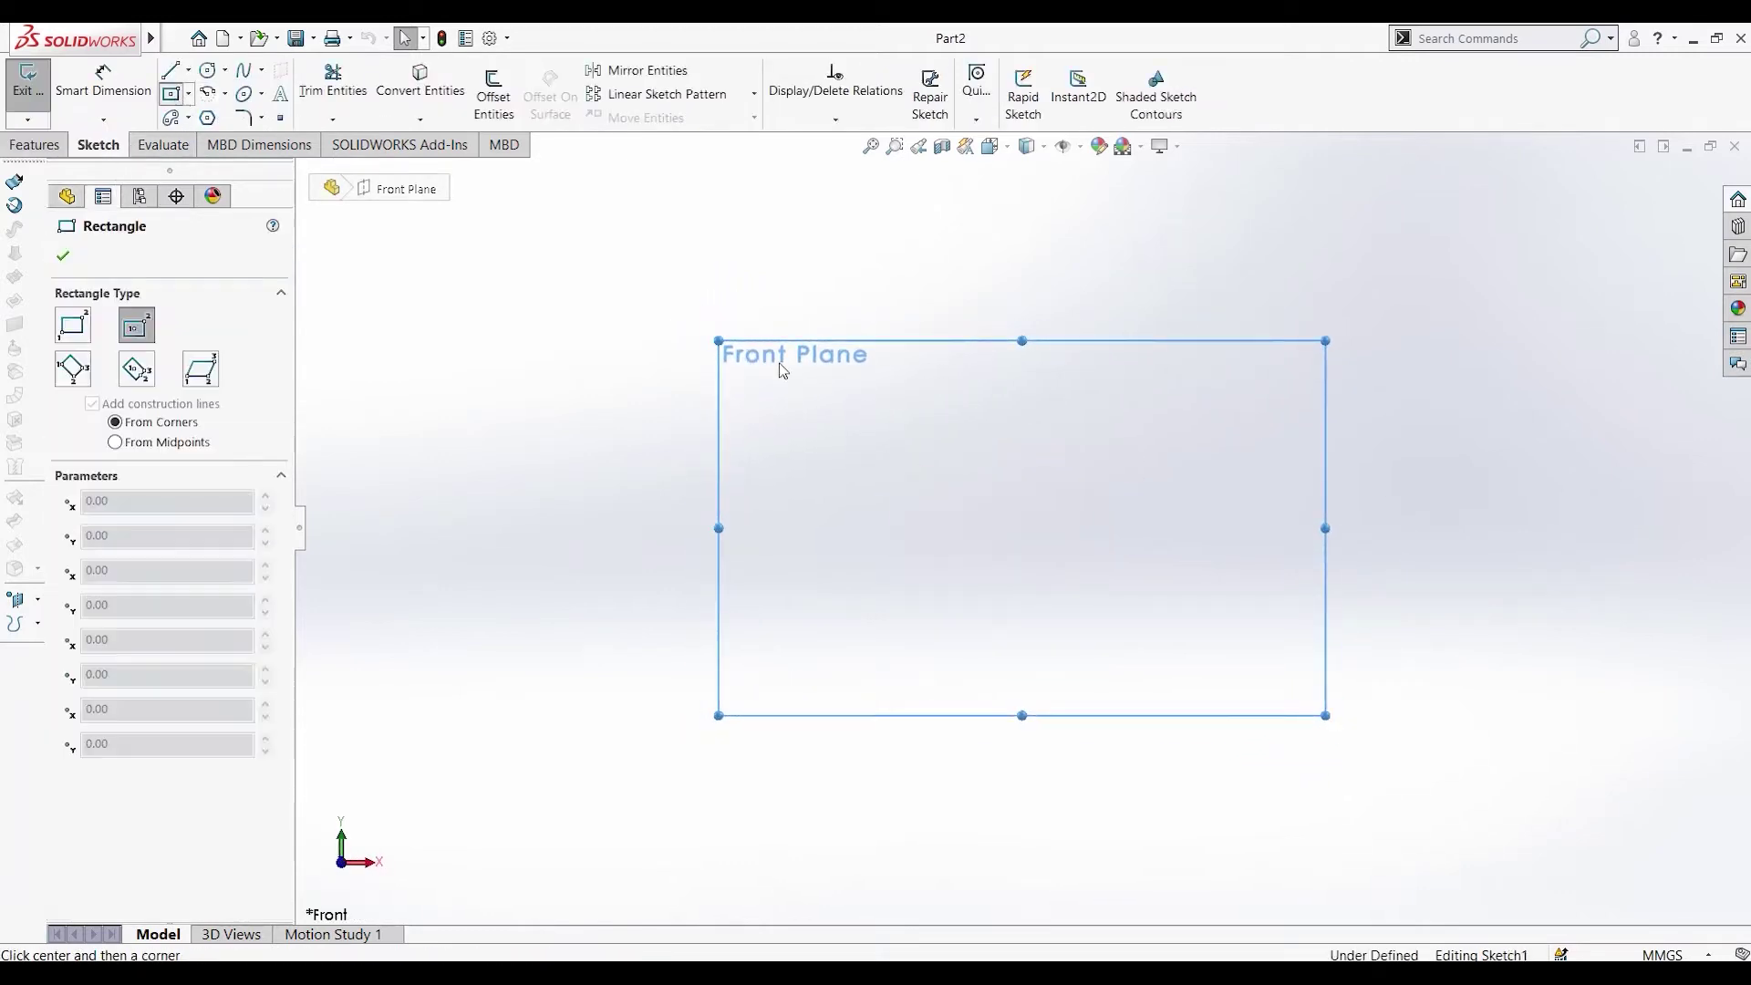
{"action": "left_click", "coordinate": [1023, 529]}
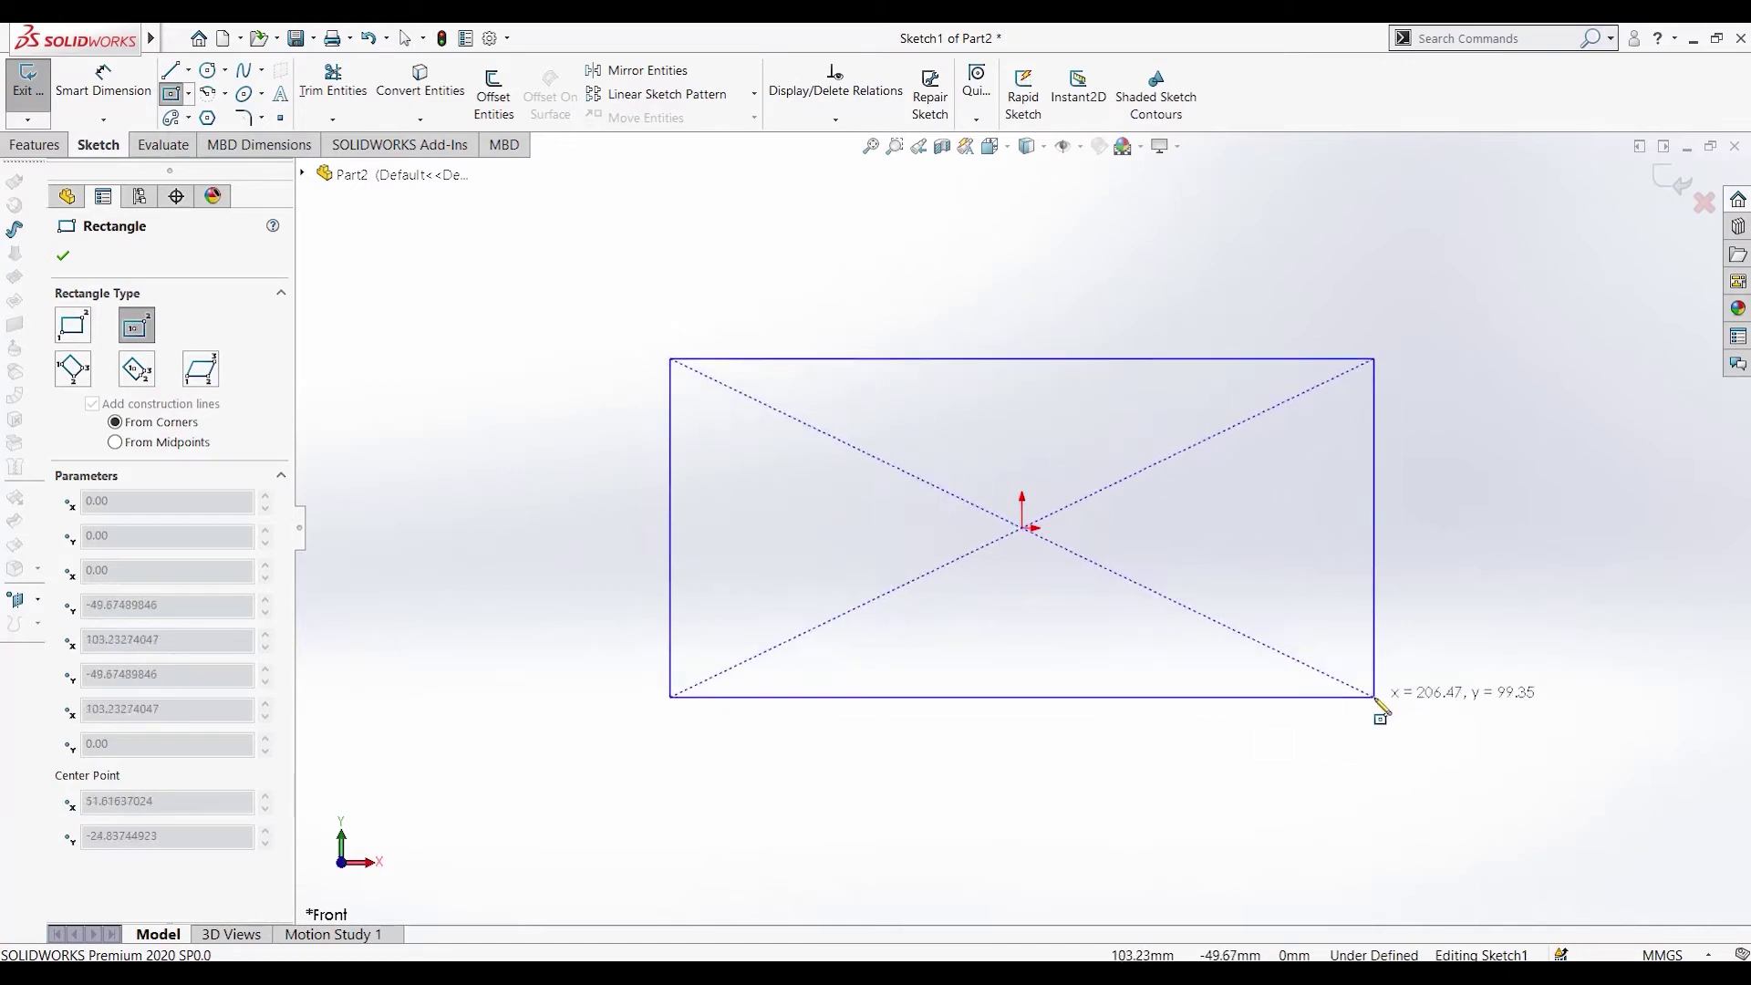
{"action": "left_click", "coordinate": [1339, 735]}
{"action": "key", "text": "Escape"}
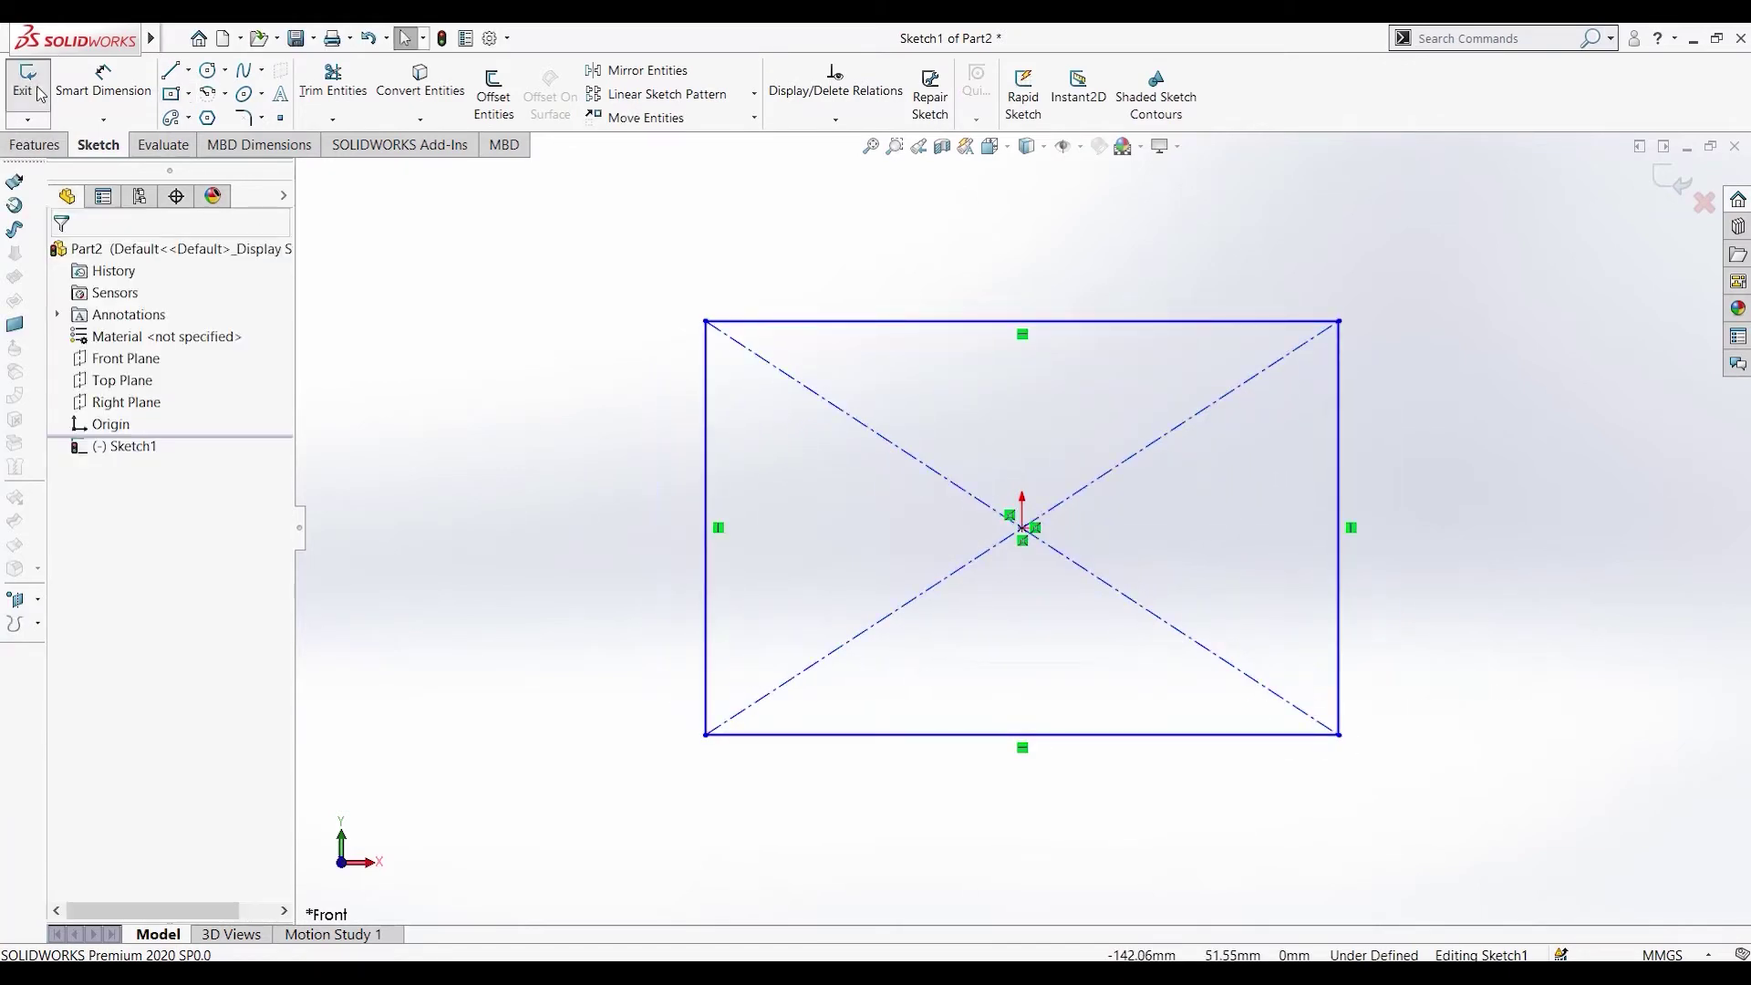
Step: Extrude the rectangle as a 96 mm blind boss to form a solid block
{"action": "left_click", "coordinate": [27, 81]}
{"action": "left_click", "coordinate": [34, 146]}
{"action": "left_click", "coordinate": [37, 91]}
{"action": "left_click", "coordinate": [1056, 323]}
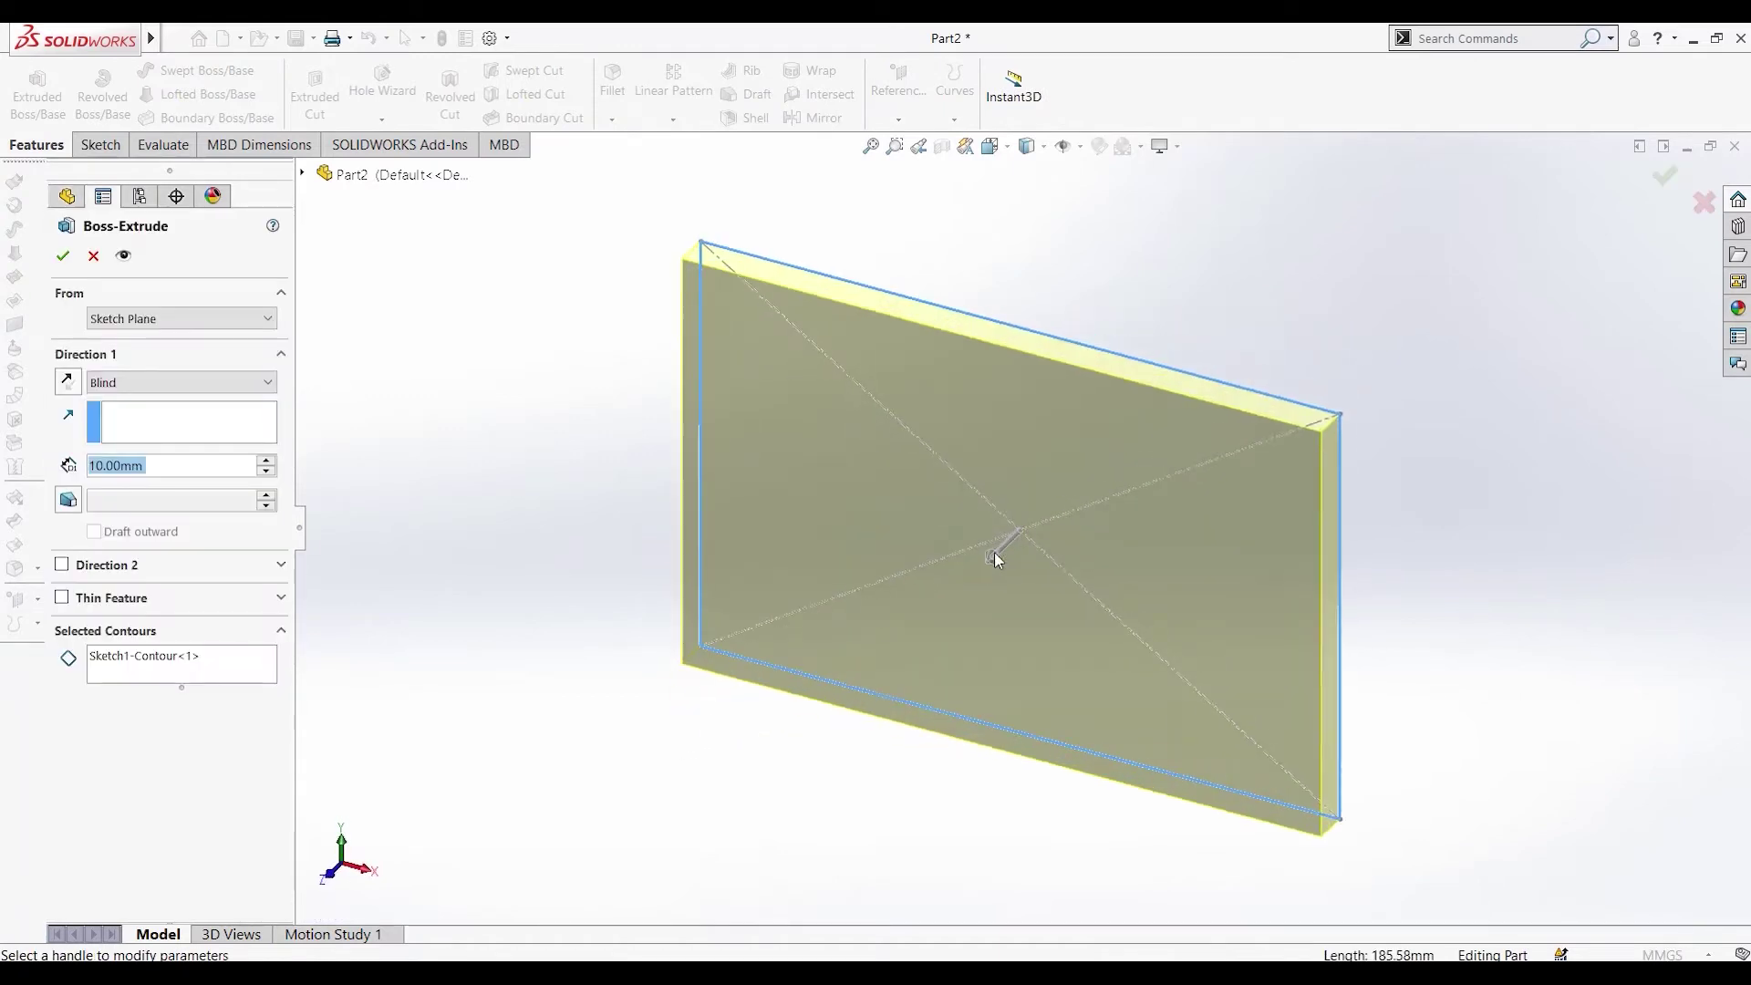
{"action": "mouse_move", "coordinate": [1008, 567]}
{"action": "left_mouse_down"}
{"action": "mouse_move", "coordinate": [879, 698]}
{"action": "mouse_move", "coordinate": [837, 708]}
{"action": "left_mouse_up"}
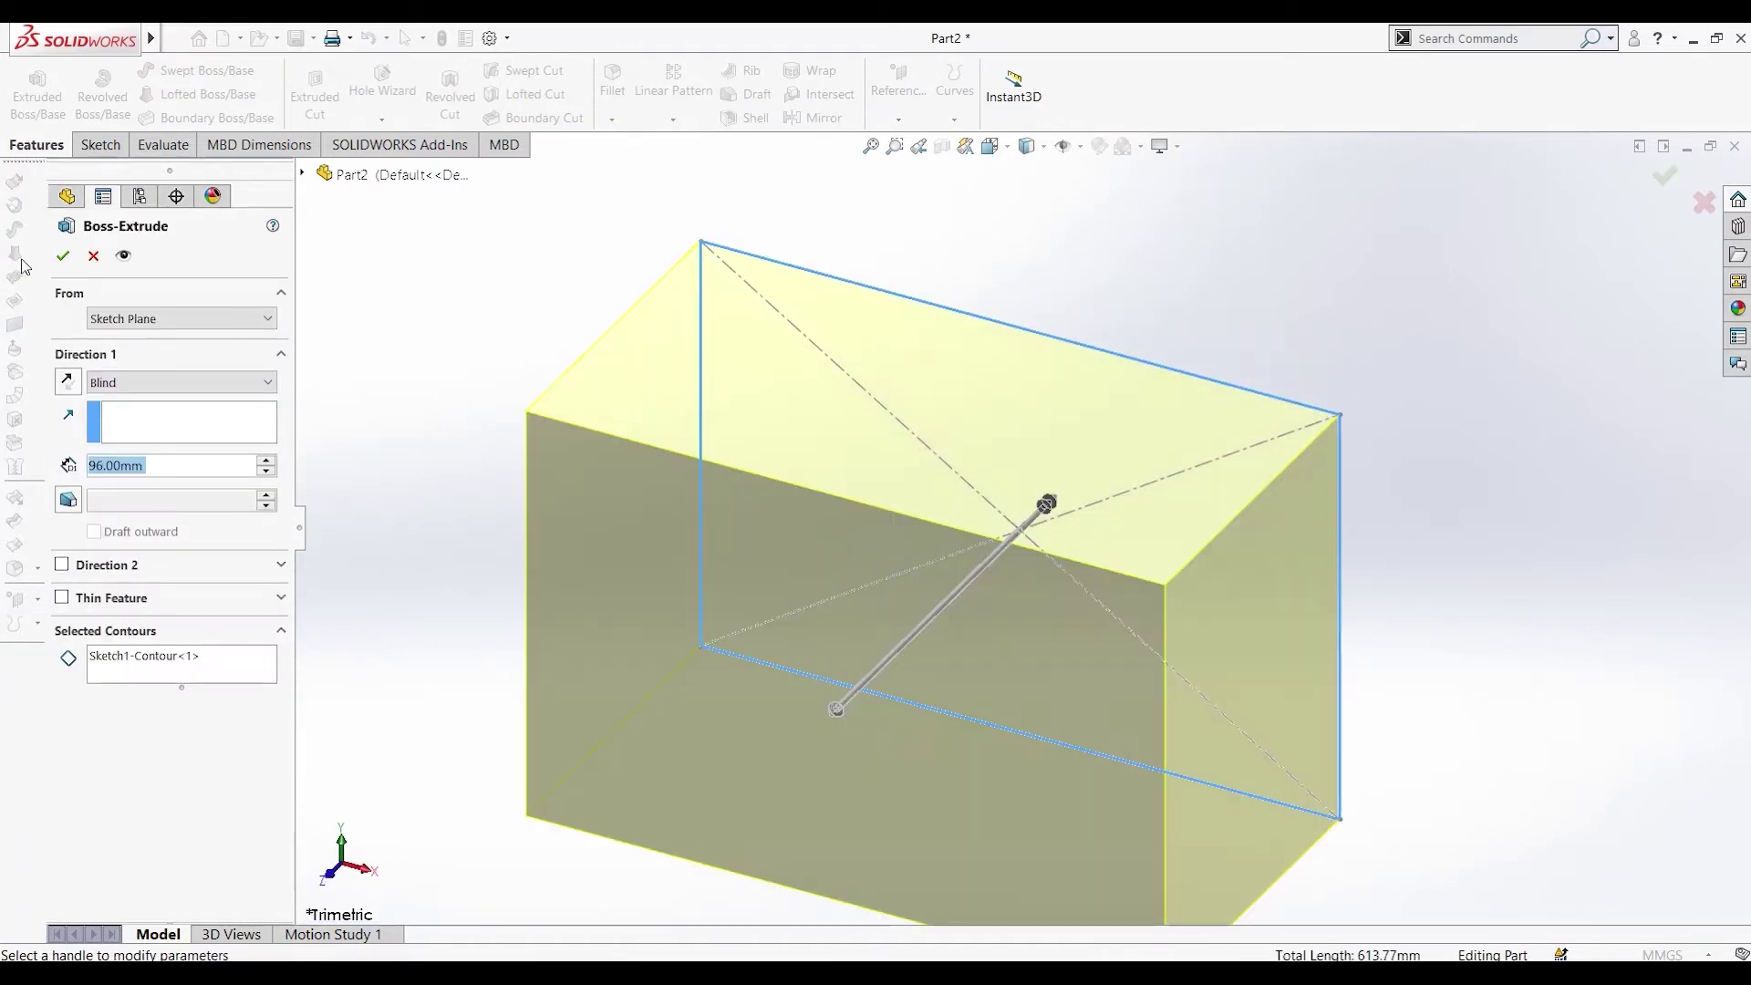
{"action": "left_click", "coordinate": [62, 255]}
Step: Sketch a six-sided inscribed-circle polygon centred on the origin on the block's front face, with one vertex level with the centre
{"action": "left_click", "coordinate": [784, 647]}
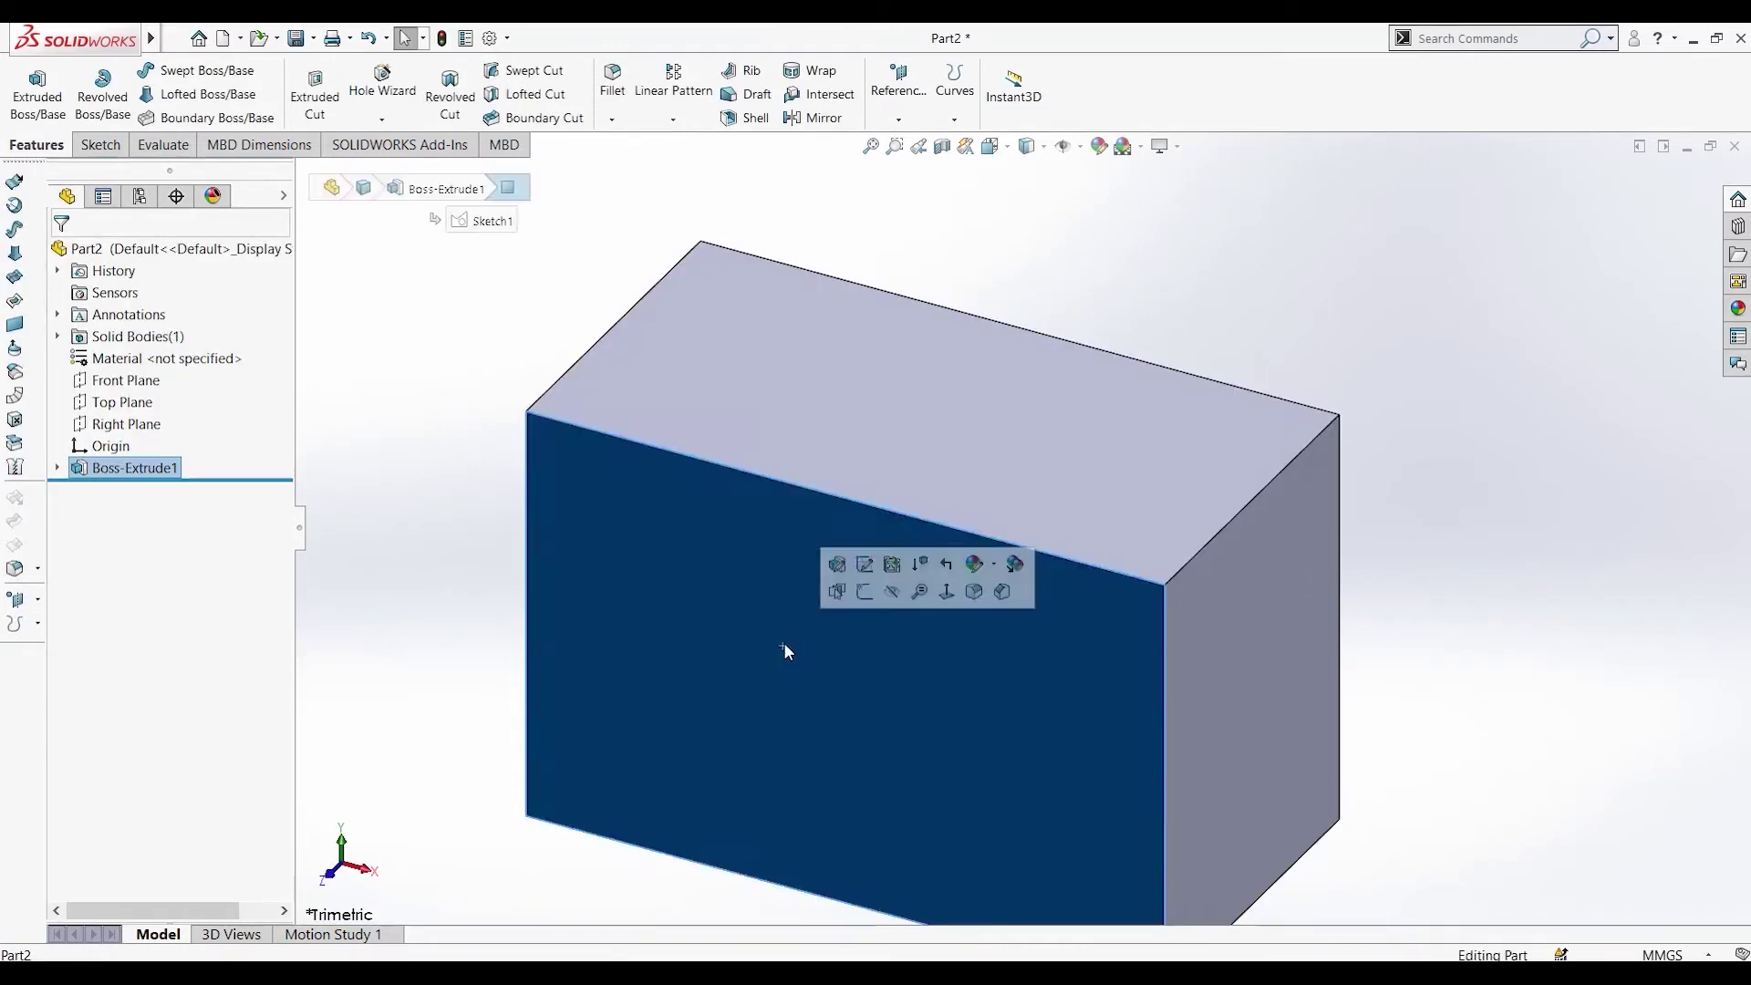
{"action": "left_click", "coordinate": [946, 595]}
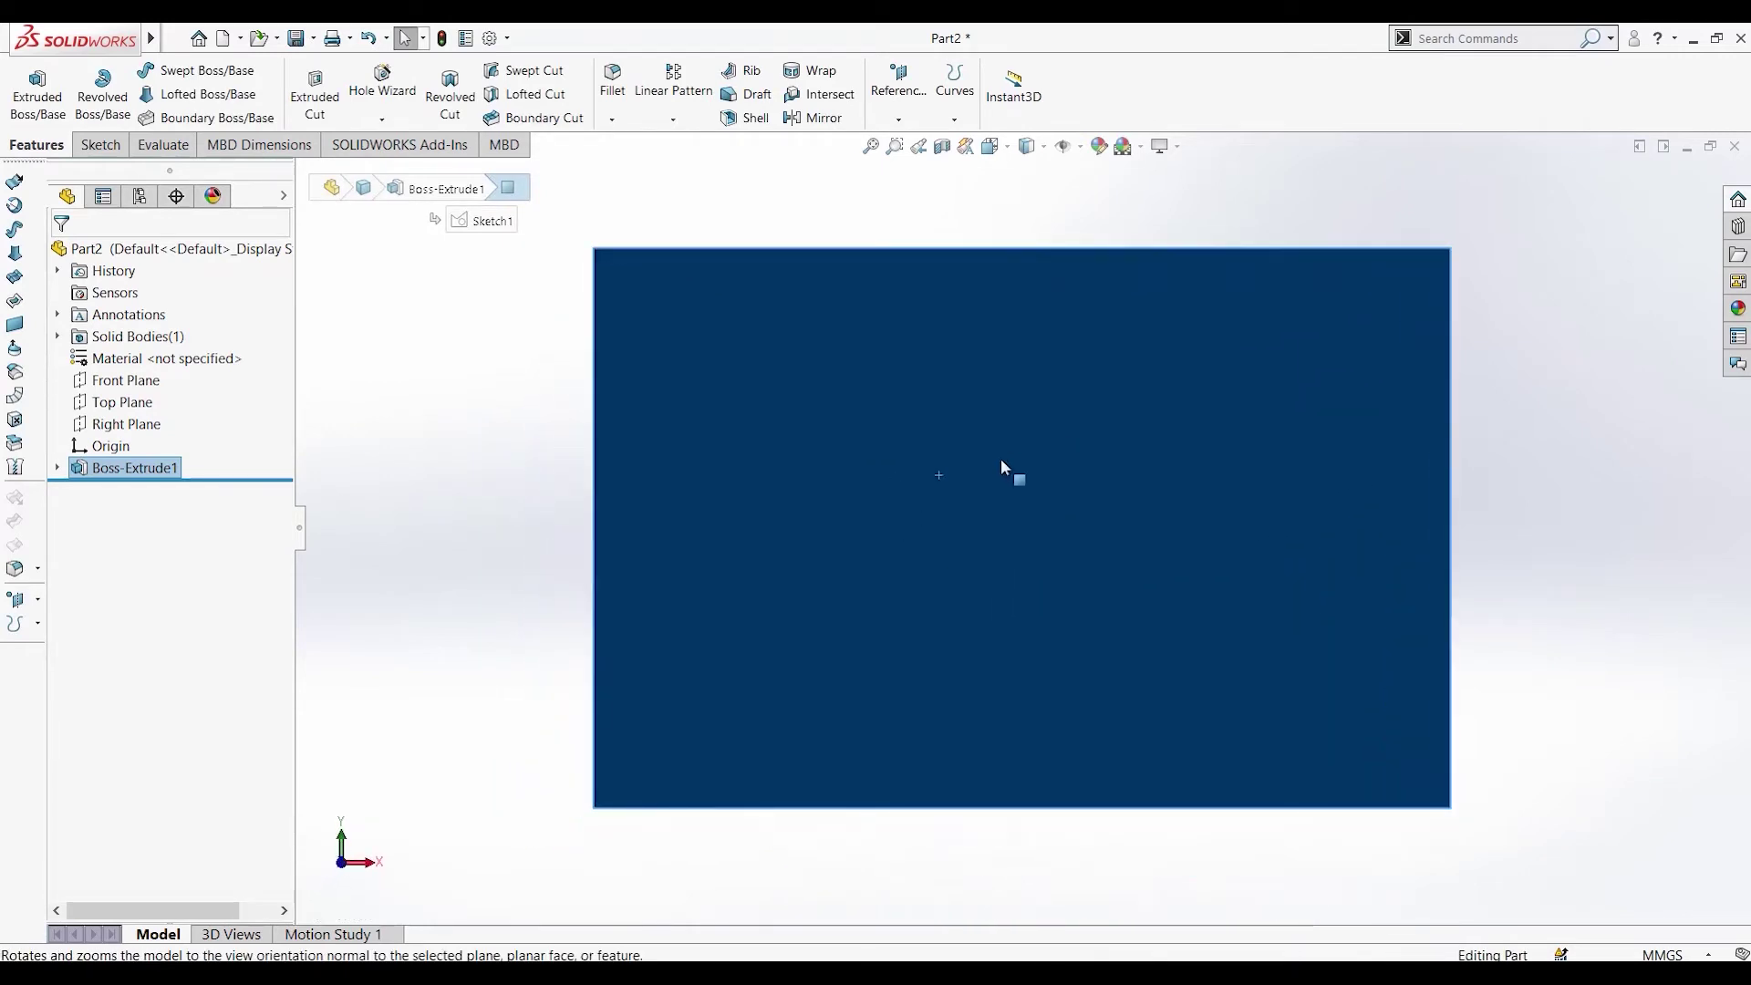
{"action": "left_click", "coordinate": [1079, 417]}
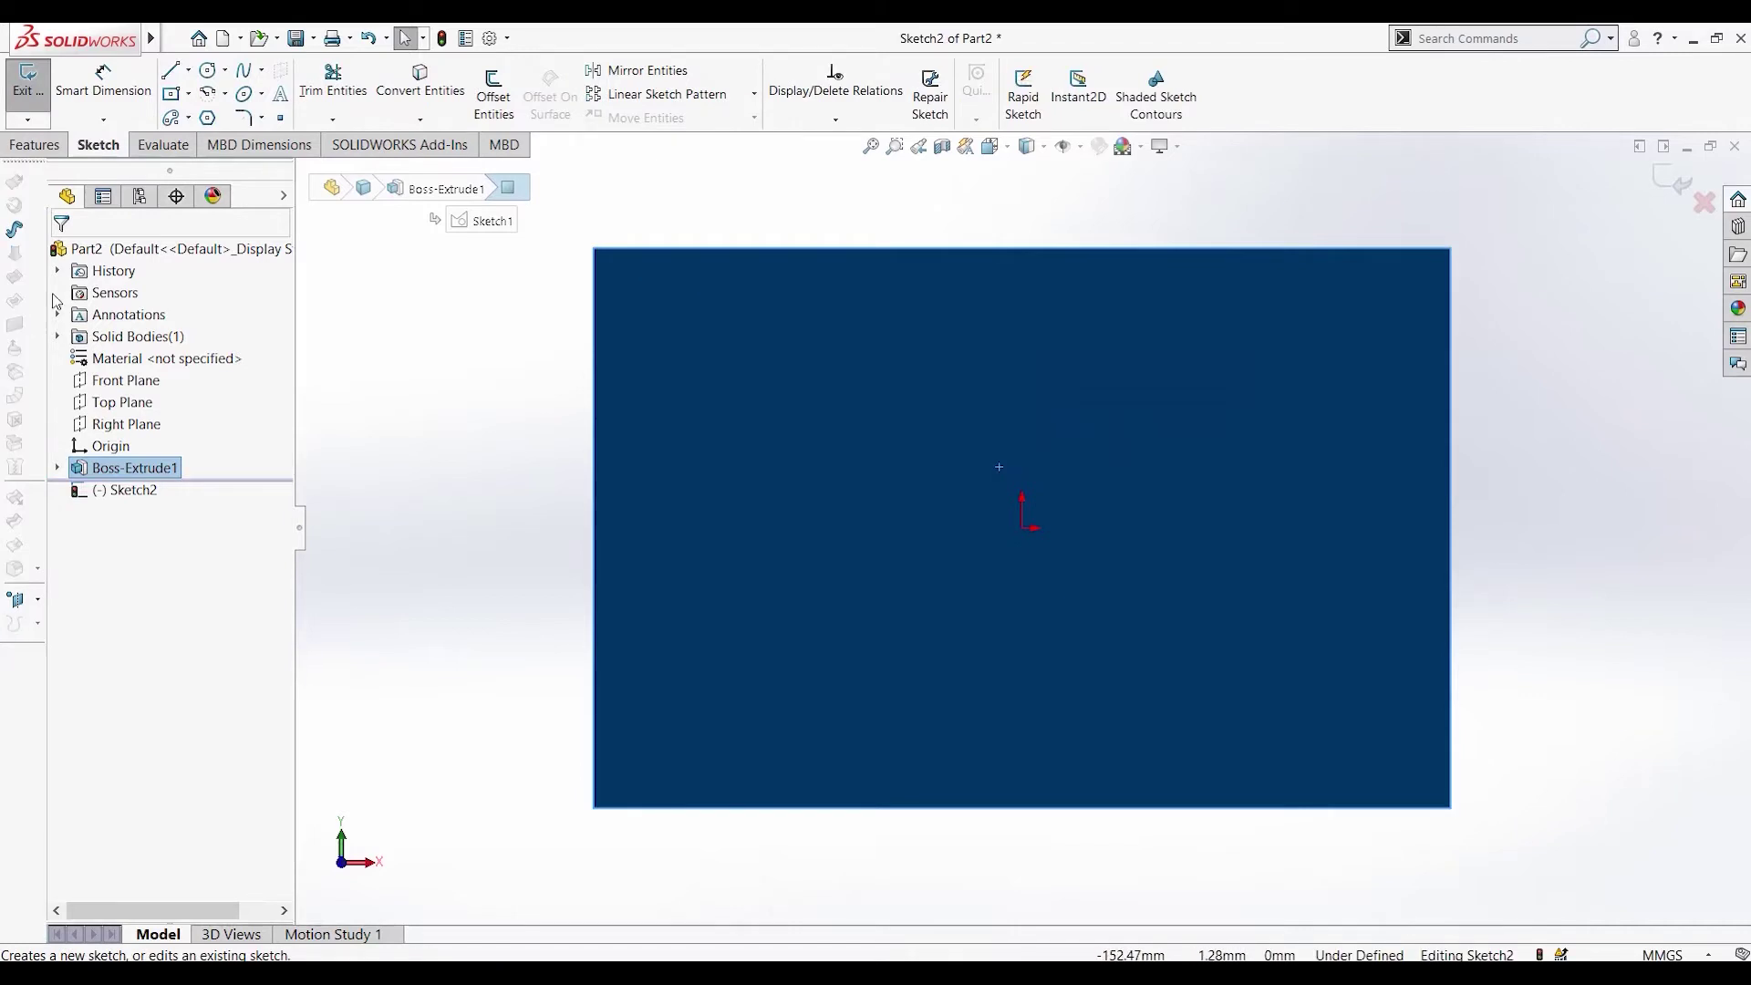
{"action": "left_click", "coordinate": [208, 120]}
{"action": "left_click", "coordinate": [1032, 527]}
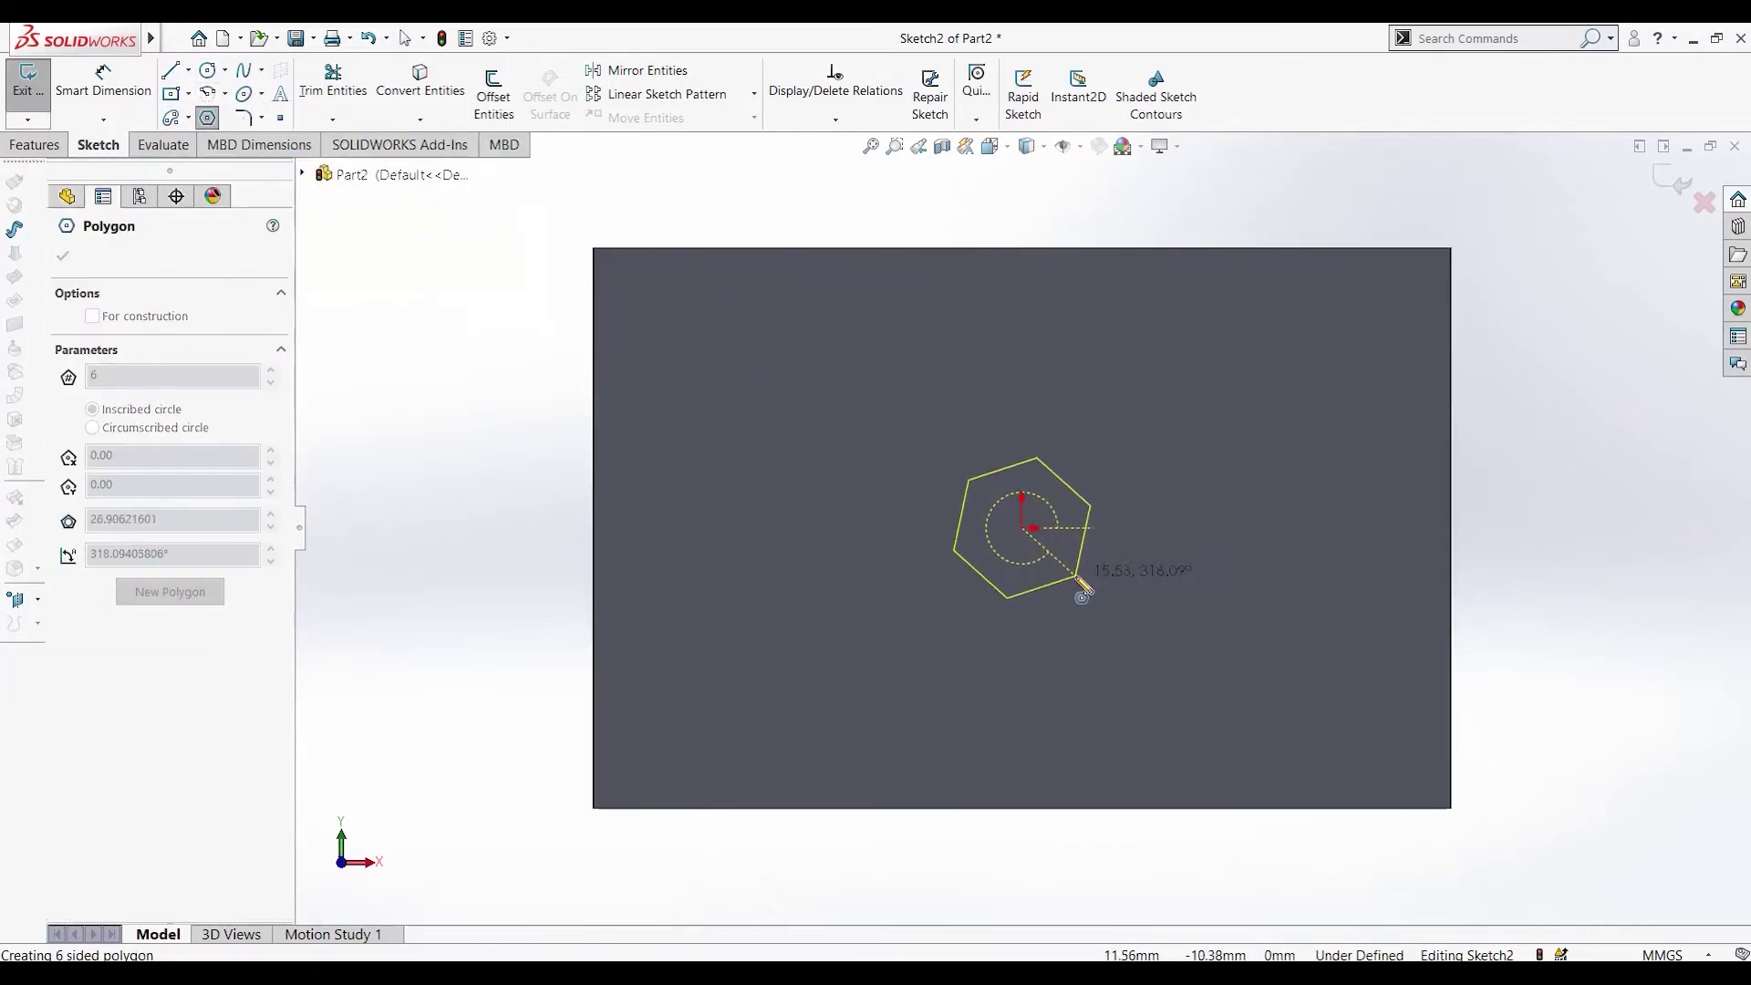
{"action": "left_click", "coordinate": [1136, 529]}
{"action": "key", "text": "Escape"}
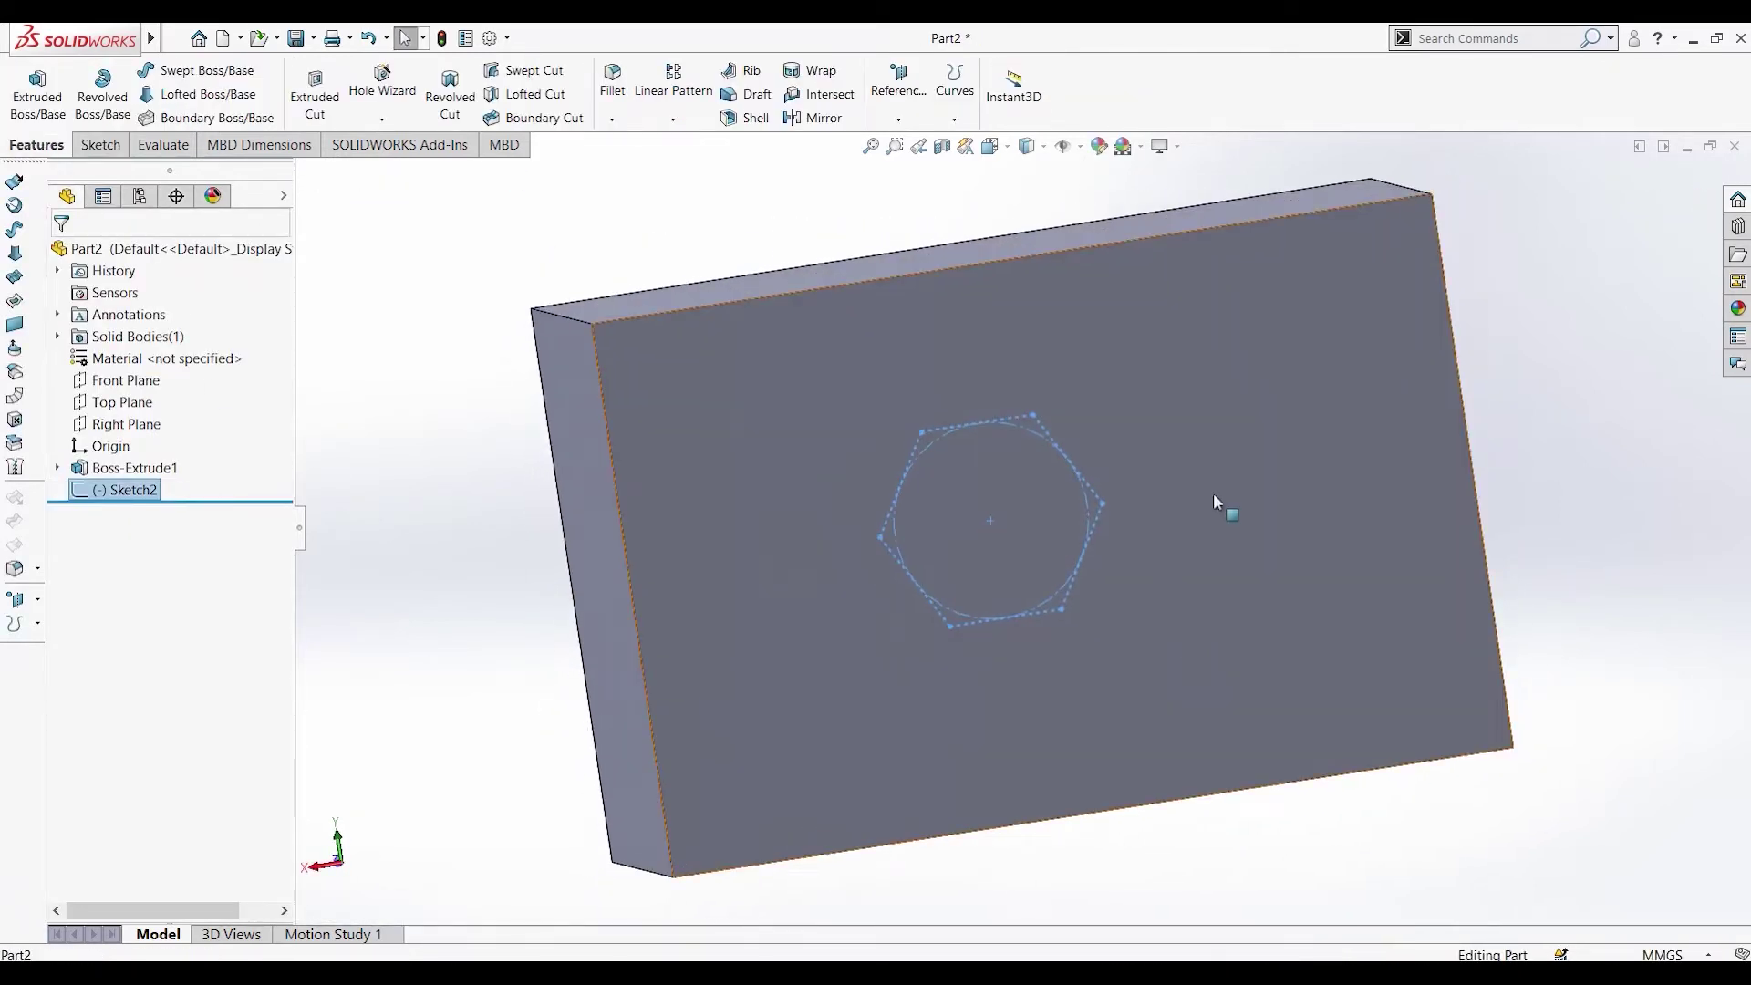
Step: Sketch a circle on the block's back face, centred on the origin and smaller than the hexagon, and close the sketch
{"action": "left_click", "coordinate": [1214, 494]}
{"action": "left_click", "coordinate": [1401, 439]}
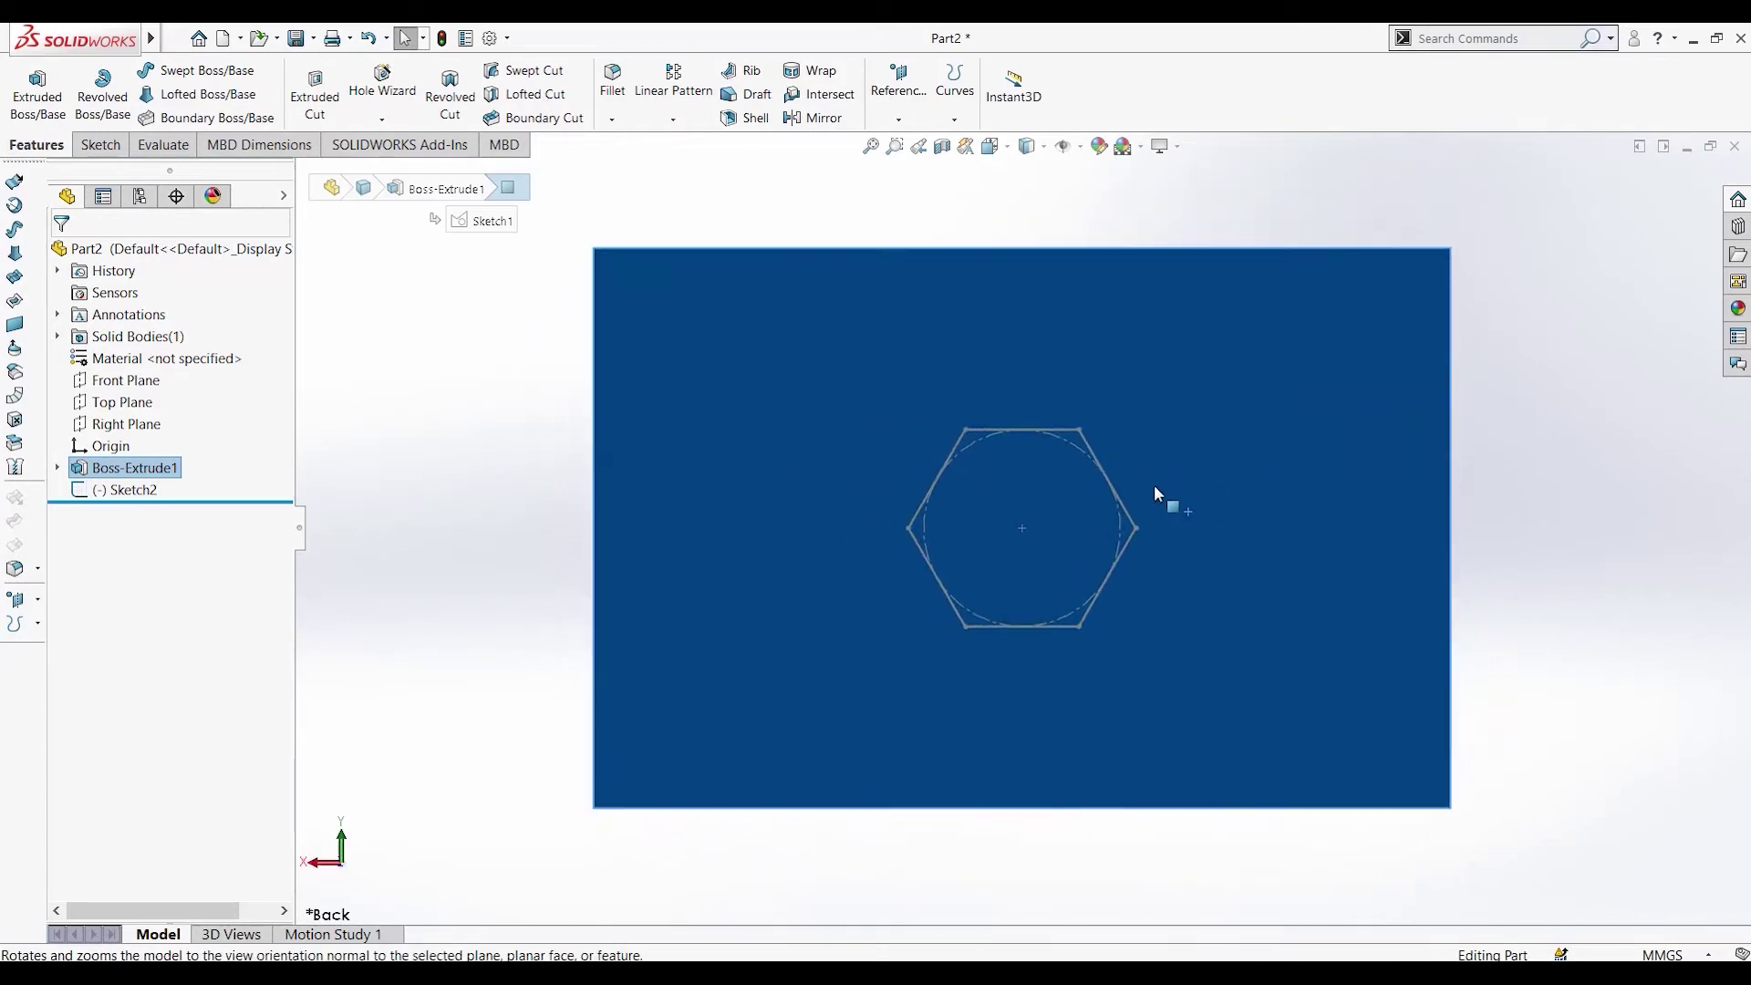
{"action": "right_click", "coordinate": [1155, 488]}
{"action": "left_click", "coordinate": [1188, 438]}
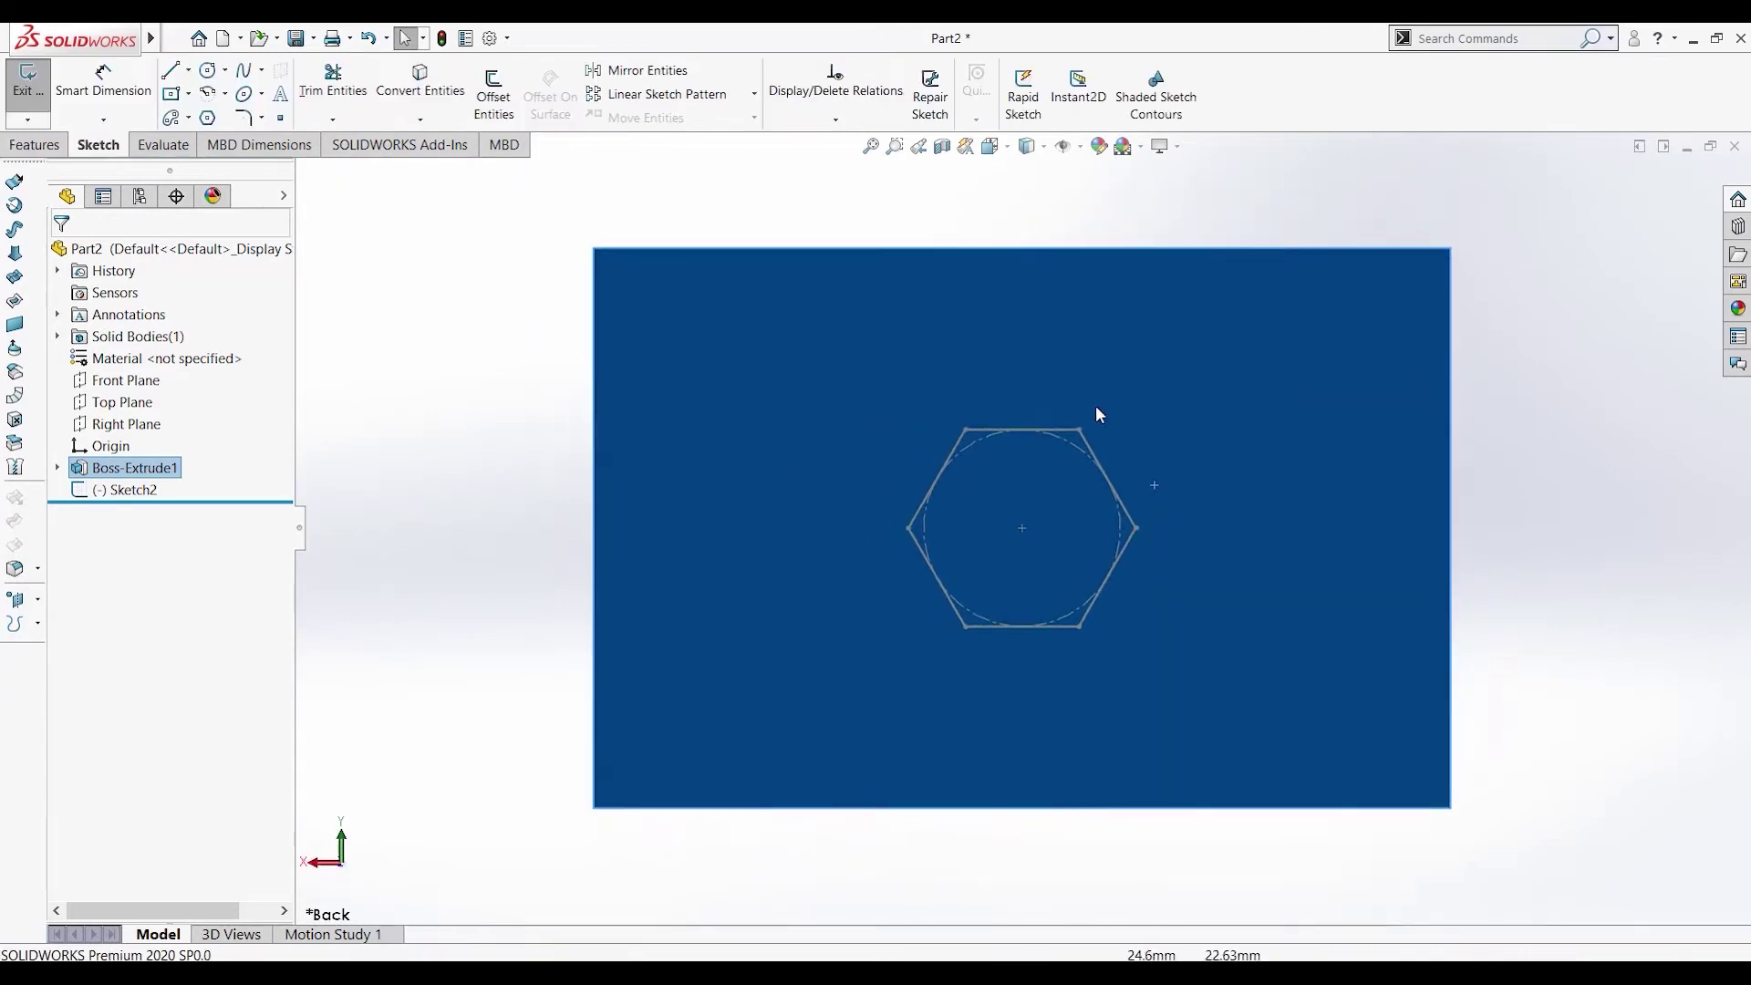
{"action": "left_click", "coordinate": [209, 71]}
{"action": "left_click", "coordinate": [1022, 527]}
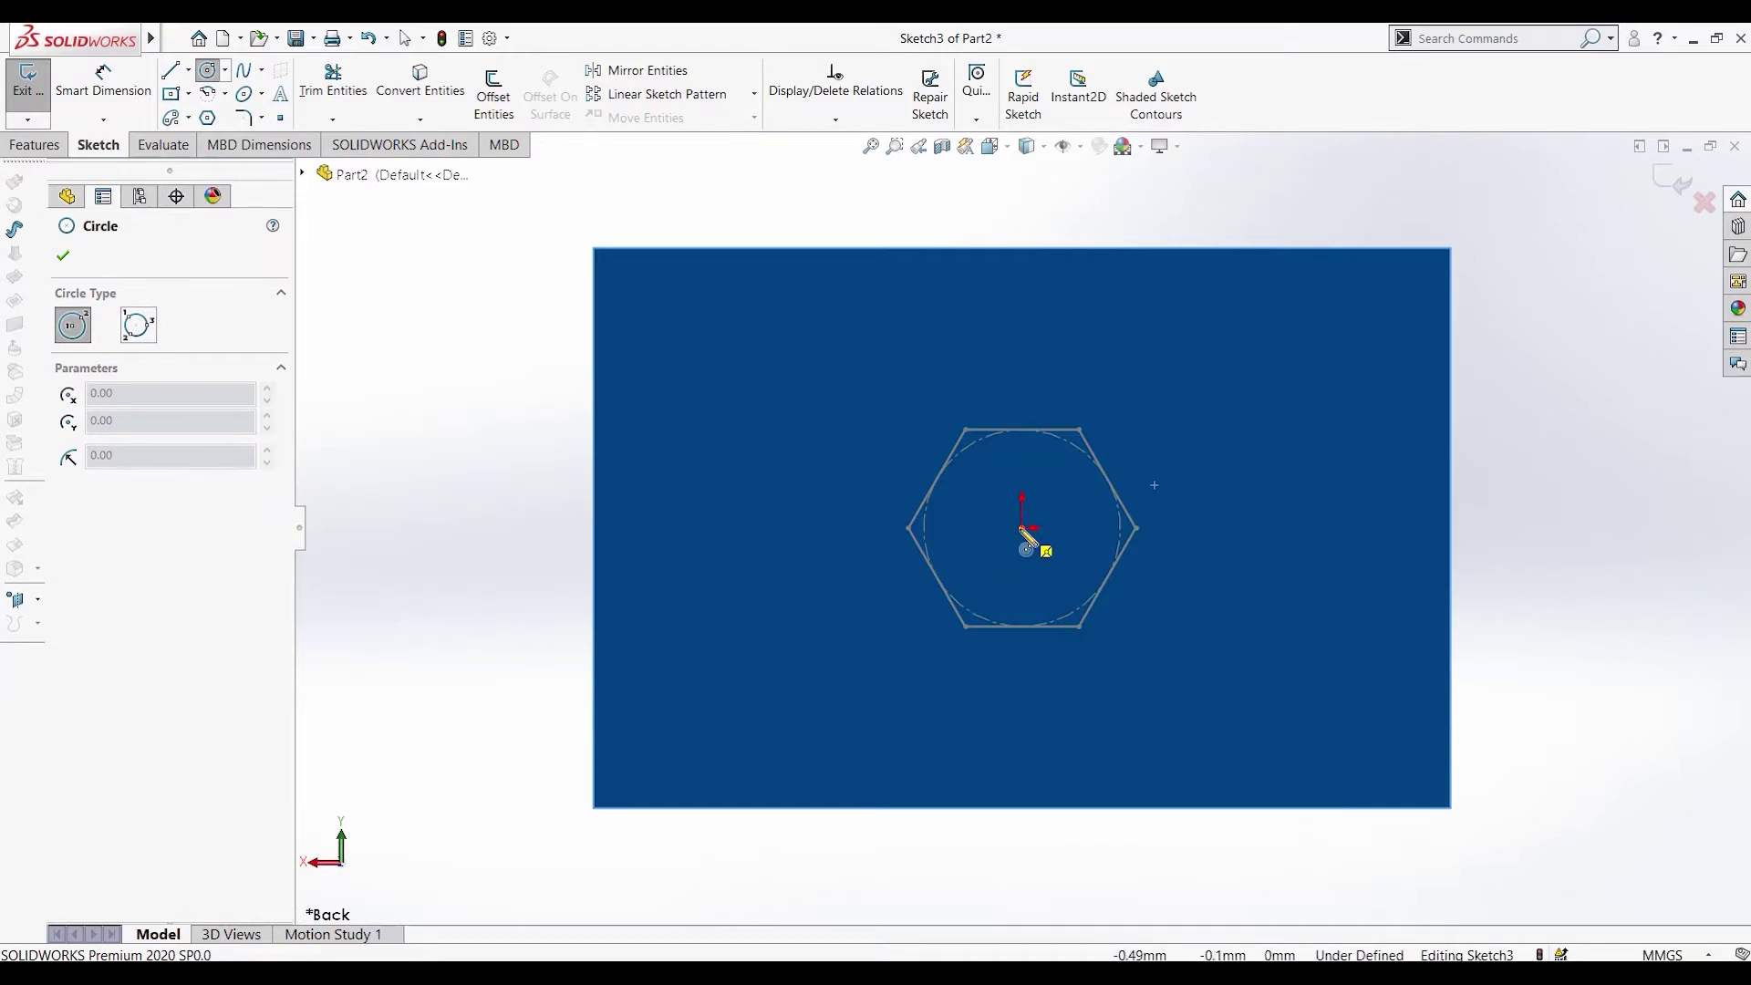
{"action": "left_click", "coordinate": [1069, 591]}
{"action": "key", "text": "Escape"}
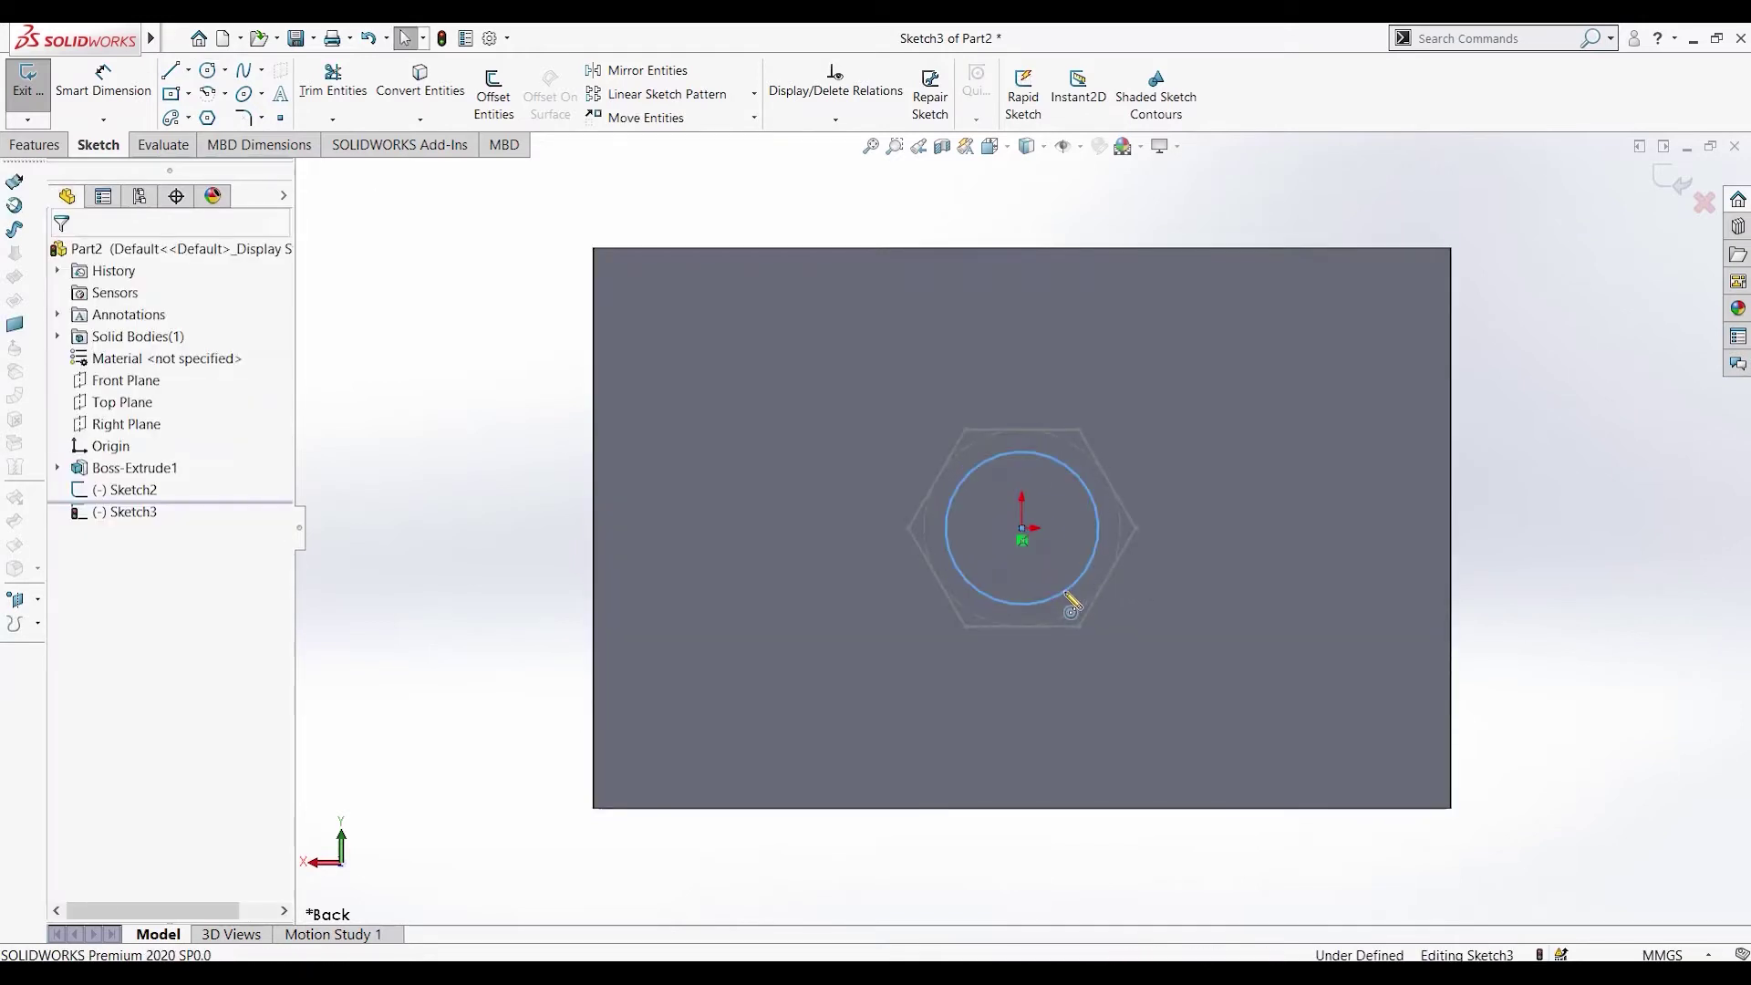
{"action": "left_click", "coordinate": [27, 82]}
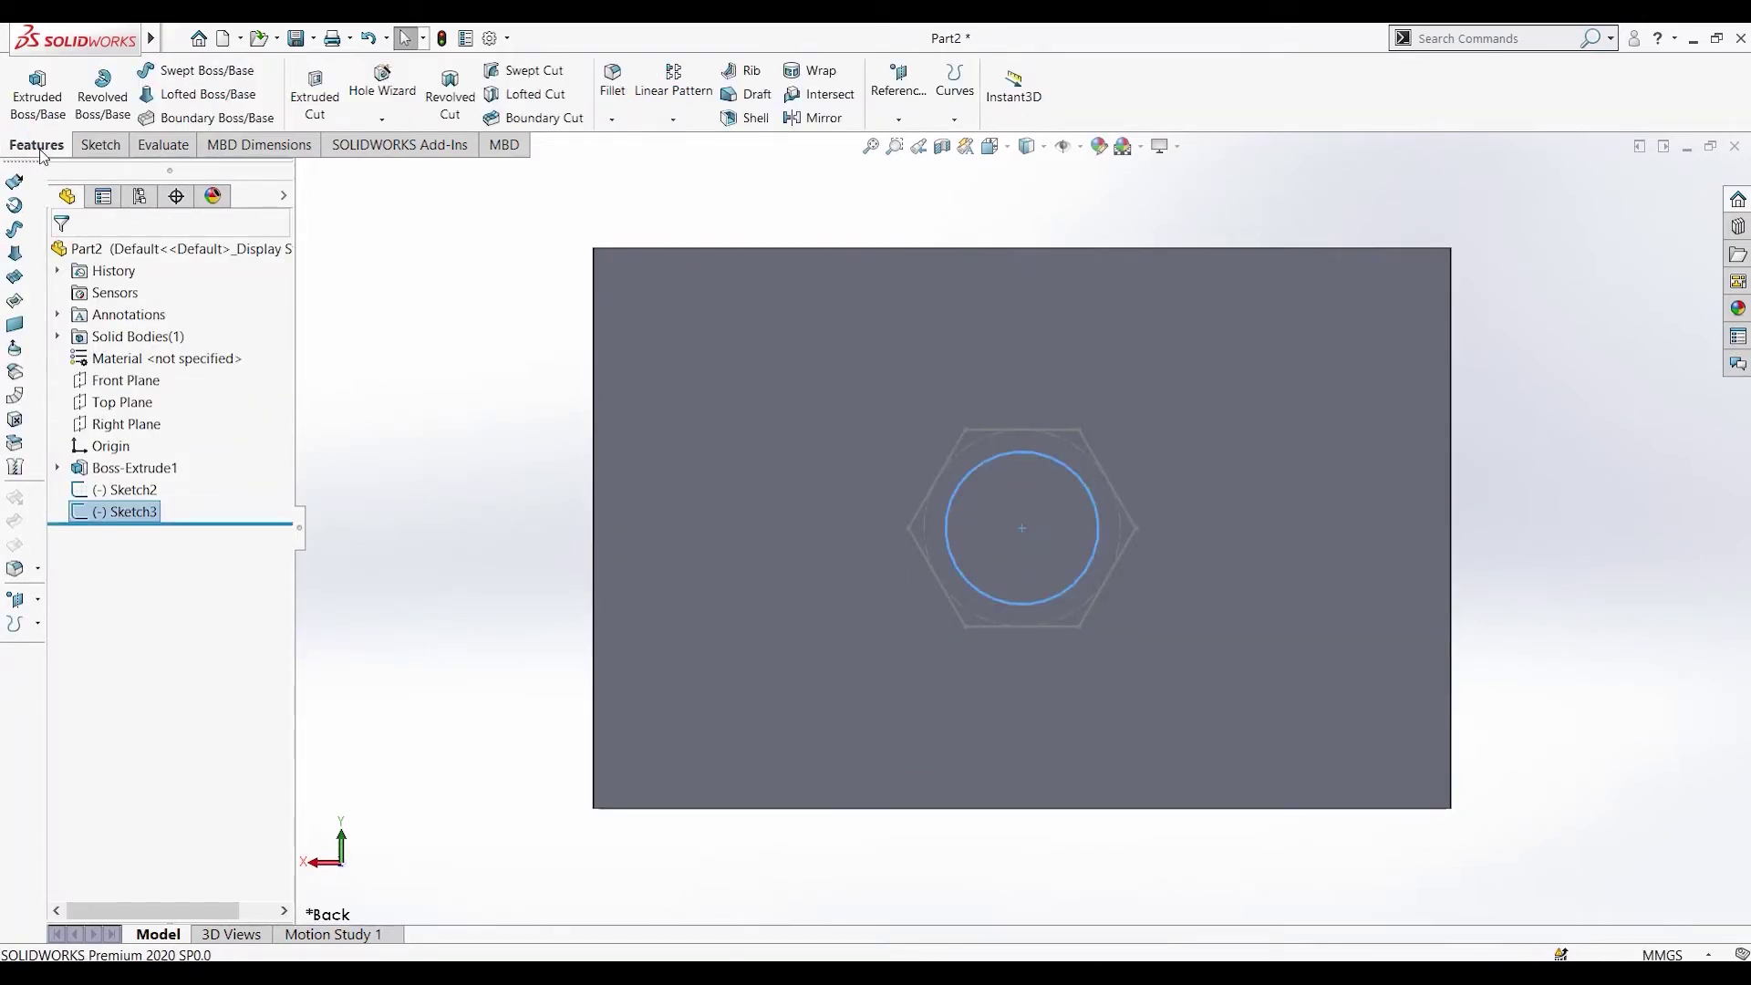
Step: Start a lofted cut through the block with the back-face circle and the front-face hexagon as profiles
{"action": "left_click", "coordinate": [527, 95]}
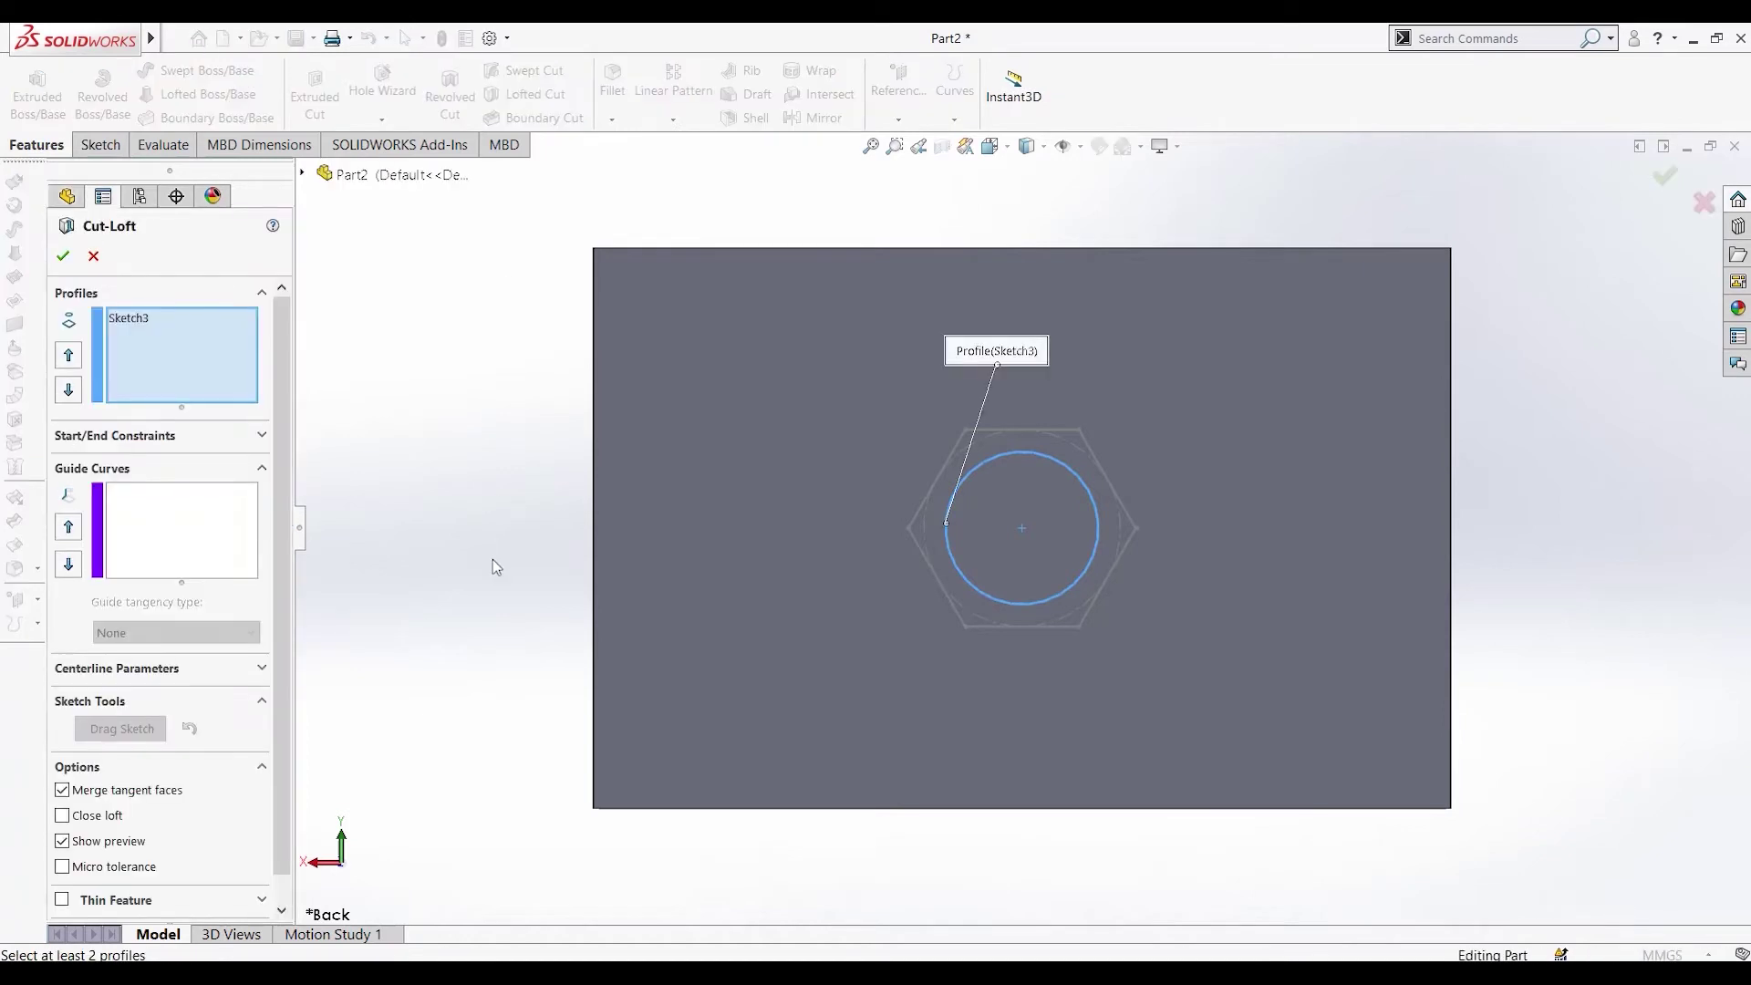
{"action": "middle_click_drag", "start_coordinate": [490, 560], "coordinate": [969, 473]}
{"action": "left_click", "coordinate": [911, 472]}
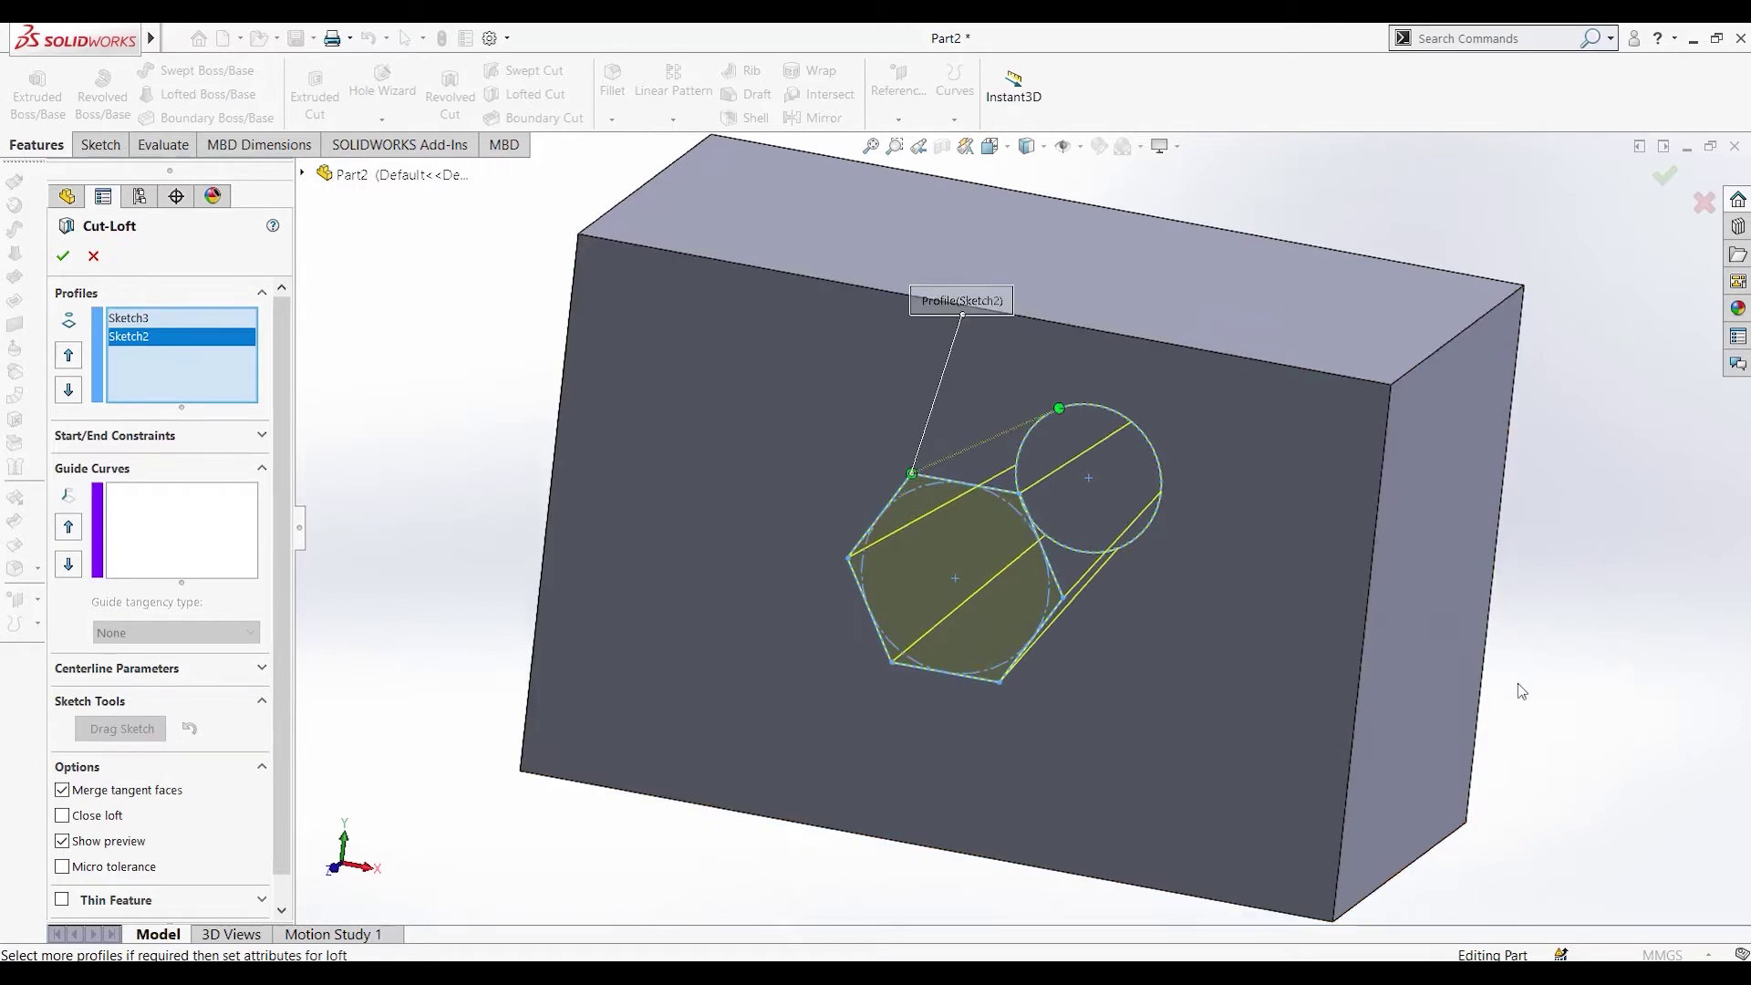
{"action": "middle_click_drag", "start_coordinate": [1517, 680], "coordinate": [1535, 648]}
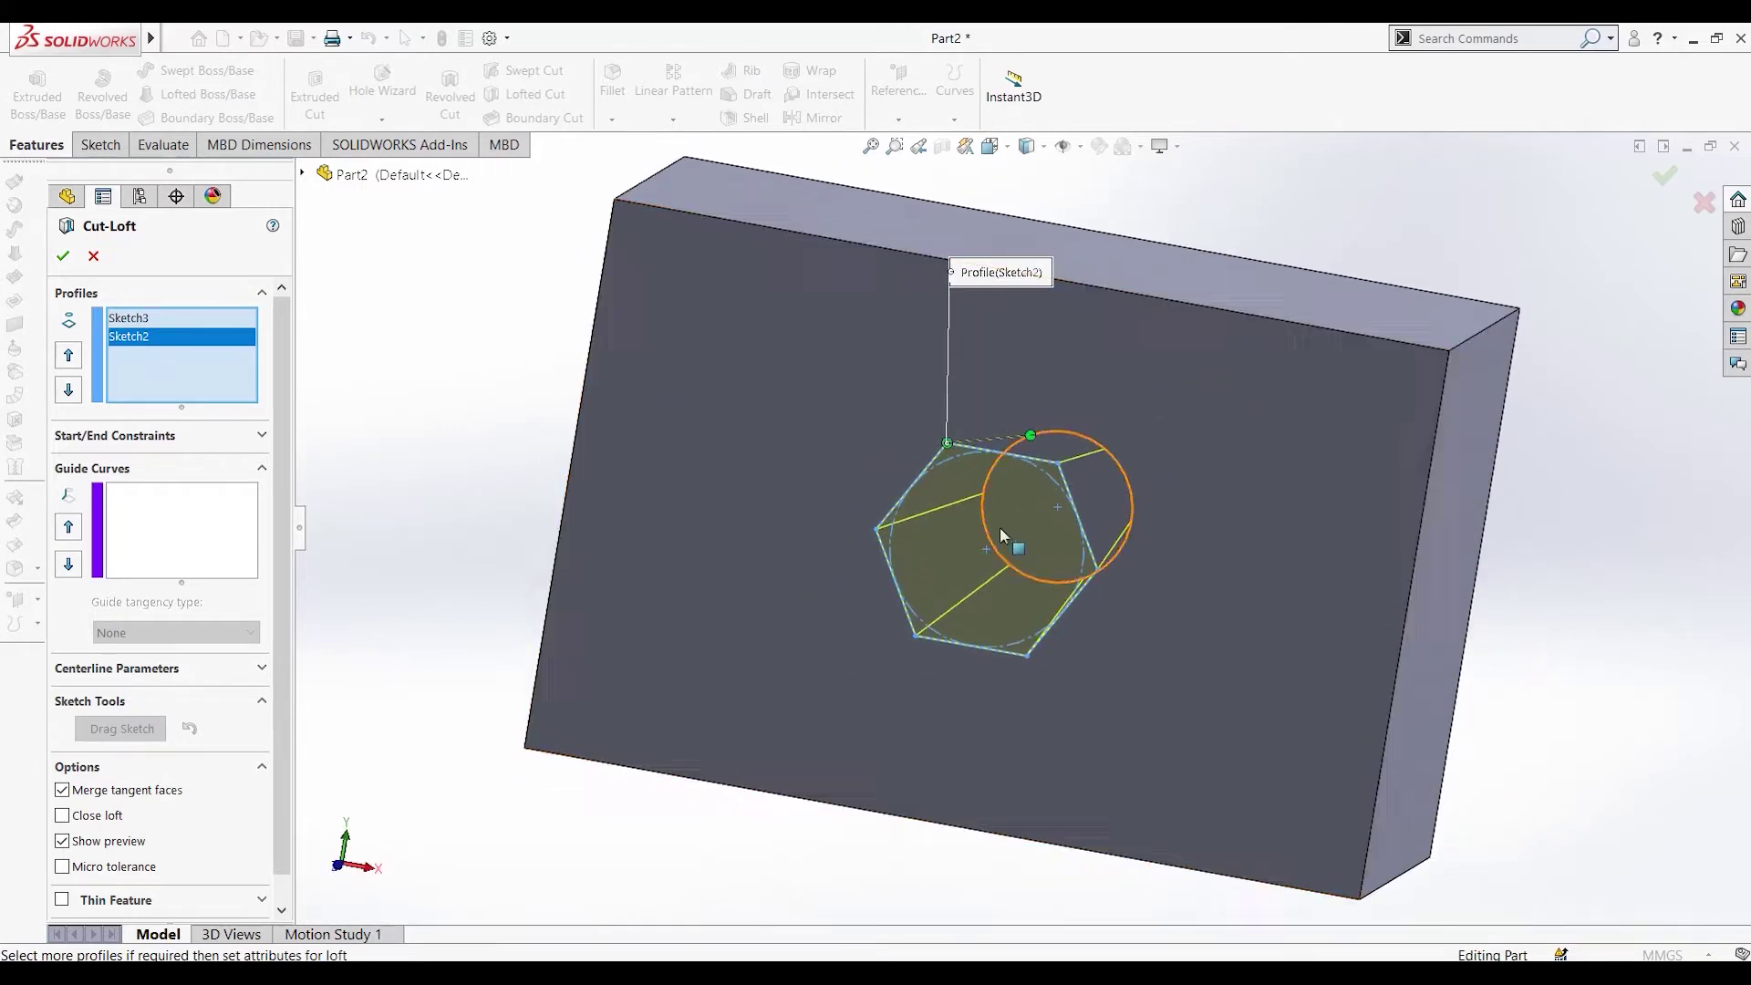
{"action": "scroll", "coordinate": [223, 841], "scroll_direction": "down", "scroll_amount": 1}
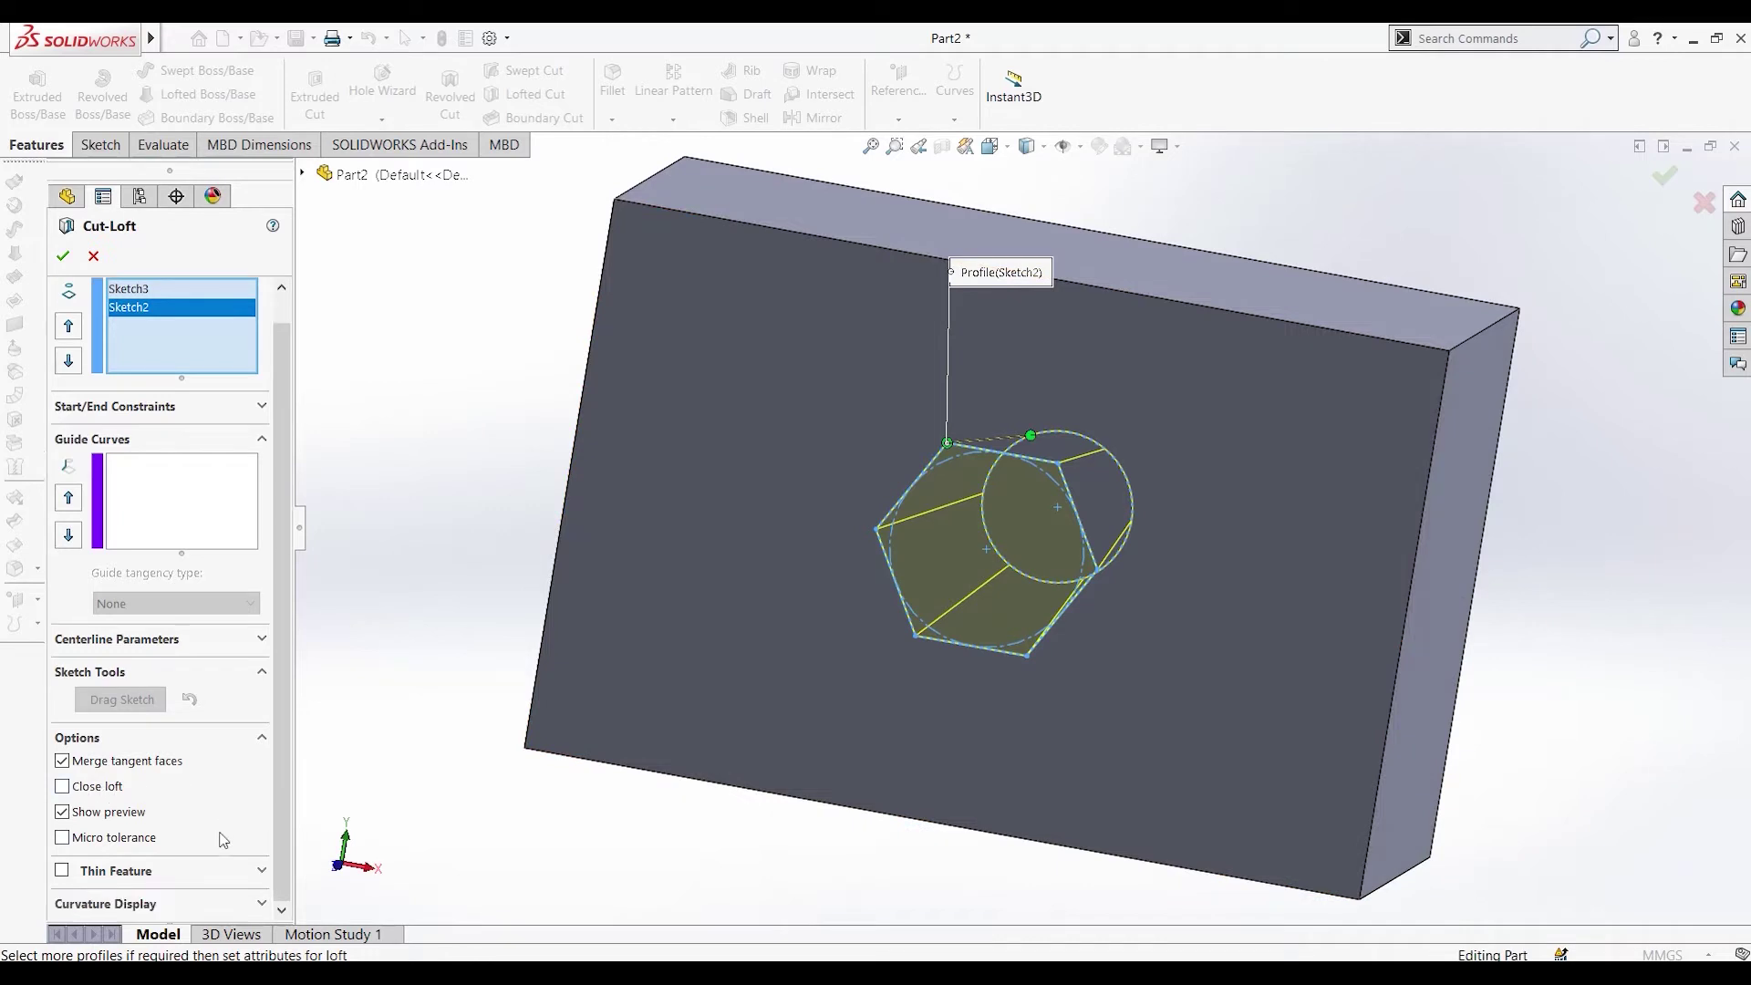
Step: Make the lofted cut a one-direction thin feature 11 mm thick and create it keeping all bodies
{"action": "left_click", "coordinate": [63, 871]}
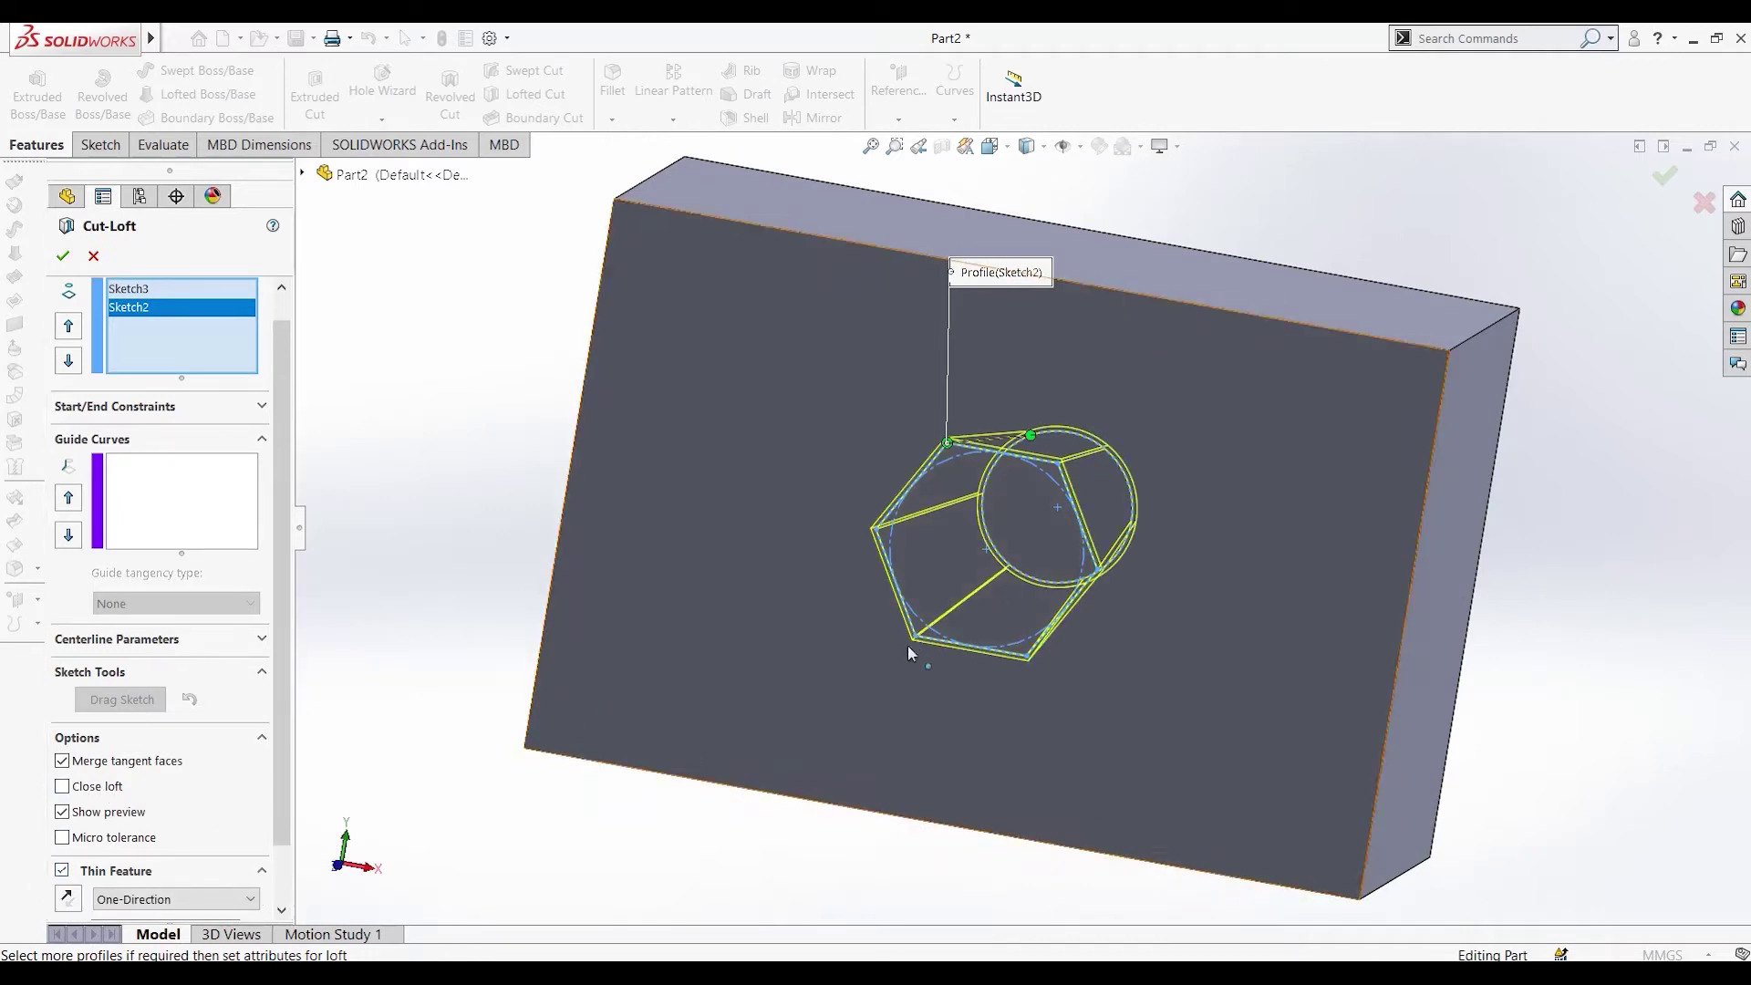
{"action": "scroll", "coordinate": [245, 841], "scroll_direction": "down", "scroll_amount": 2}
{"action": "left_click", "coordinate": [250, 856]}
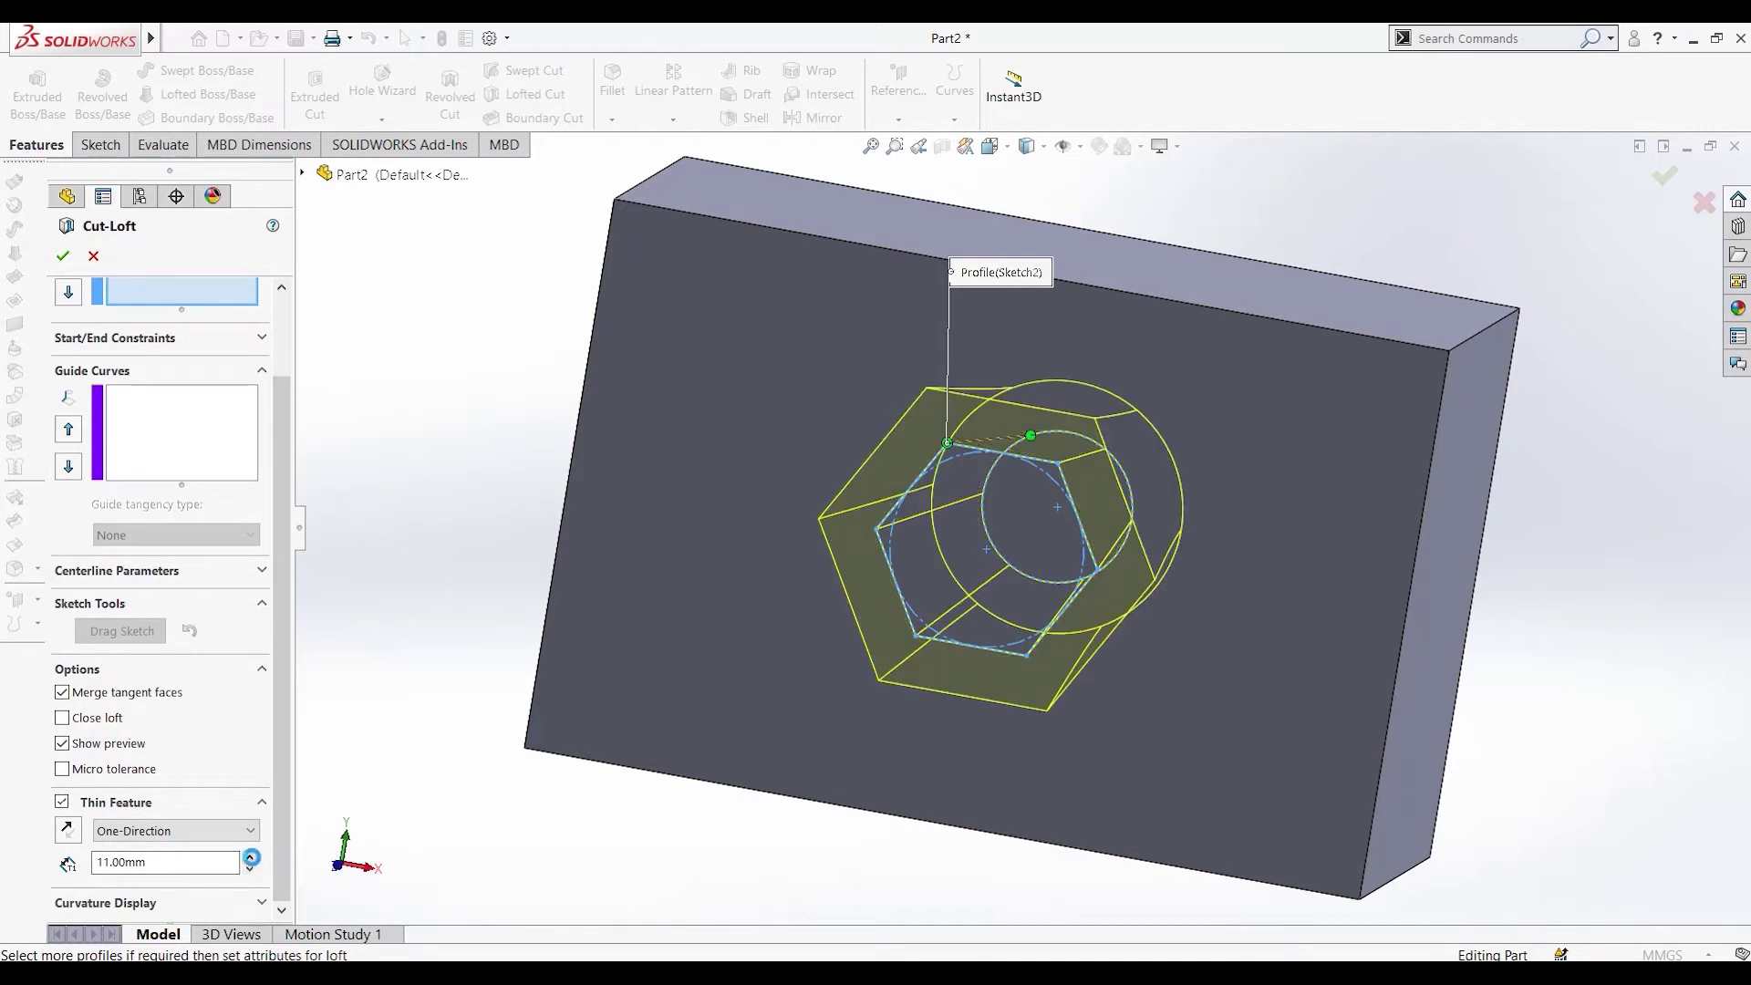
{"action": "left_click", "coordinate": [64, 258]}
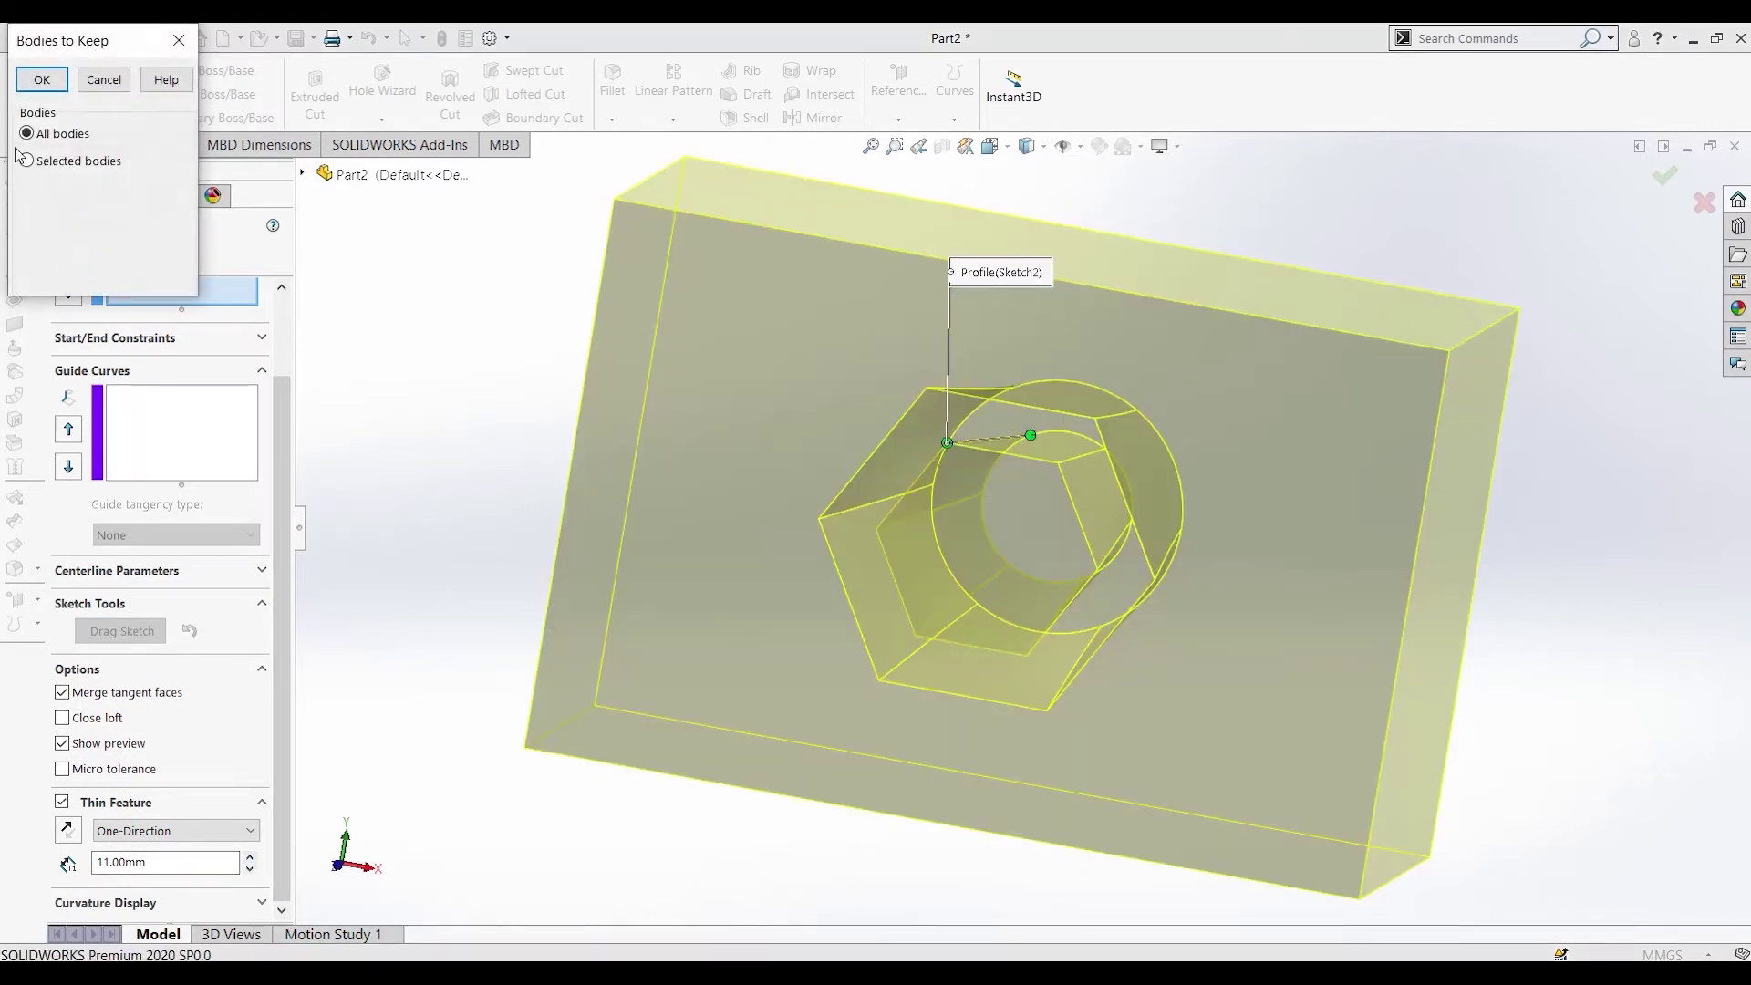
{"action": "left_click", "coordinate": [42, 80]}
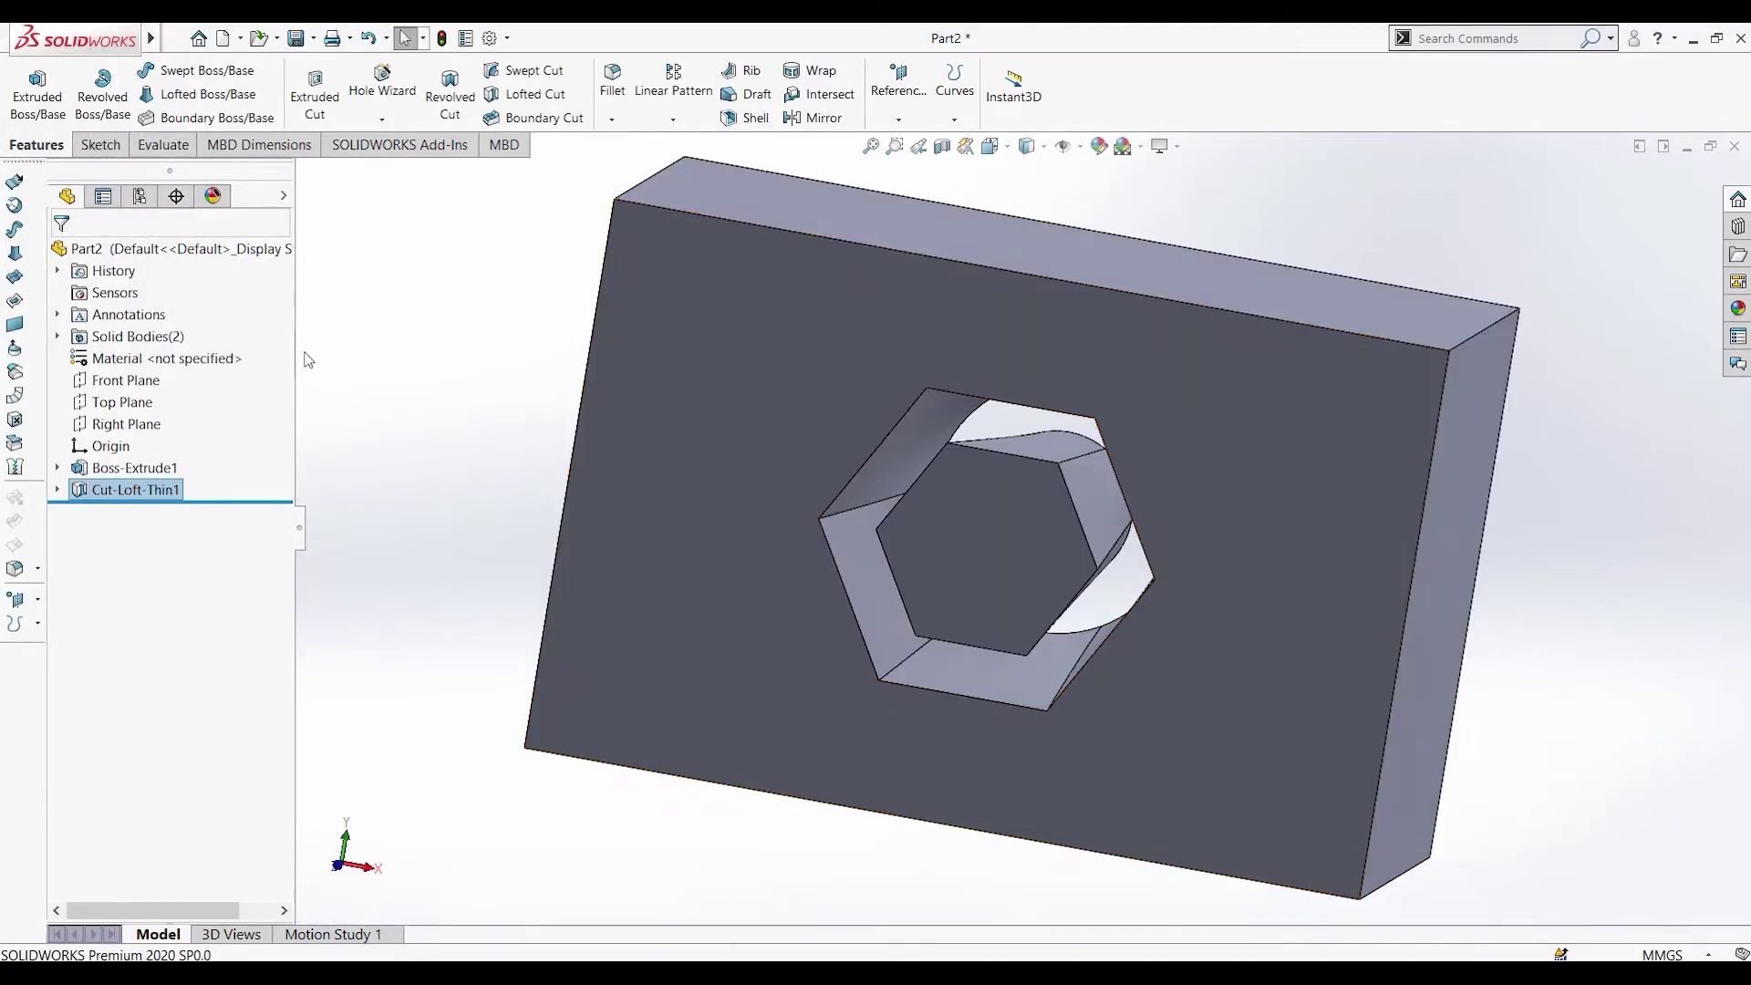
Step: Edit the thin lofted cut to keep only Body 1, the outer block, and discard the inner core
{"action": "right_click", "coordinate": [119, 493]}
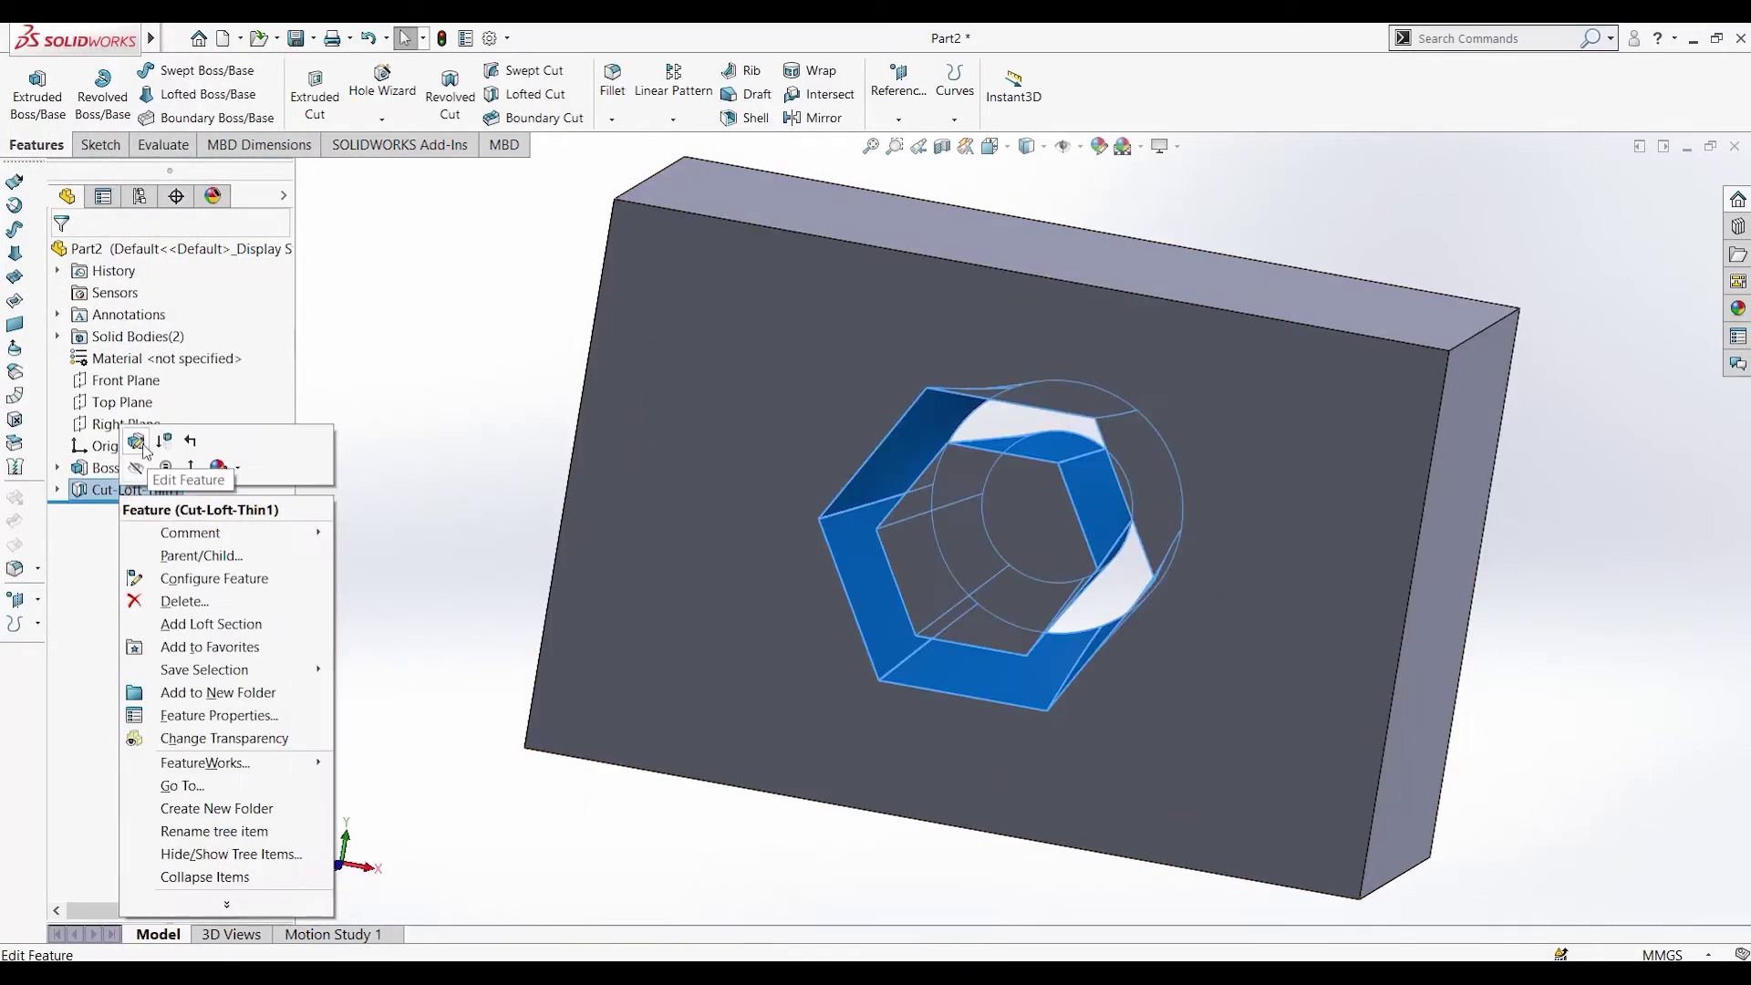
{"action": "left_click", "coordinate": [146, 447]}
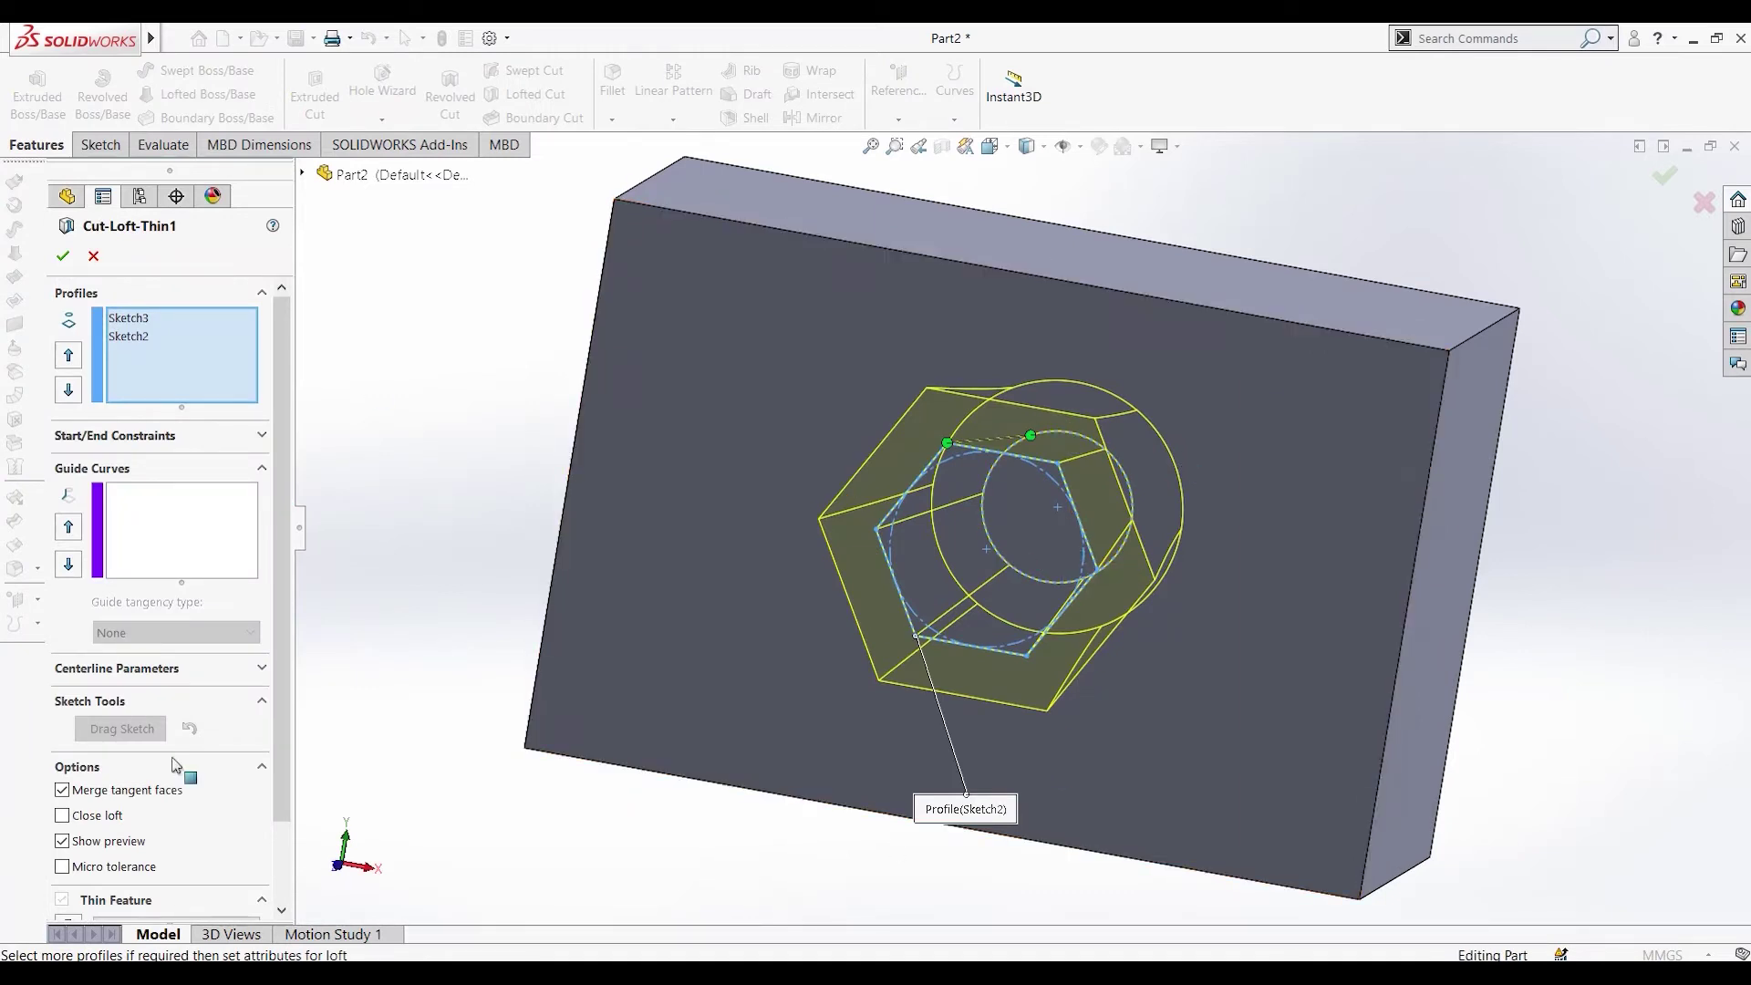
{"action": "left_click", "coordinate": [63, 256]}
{"action": "left_click", "coordinate": [79, 160]}
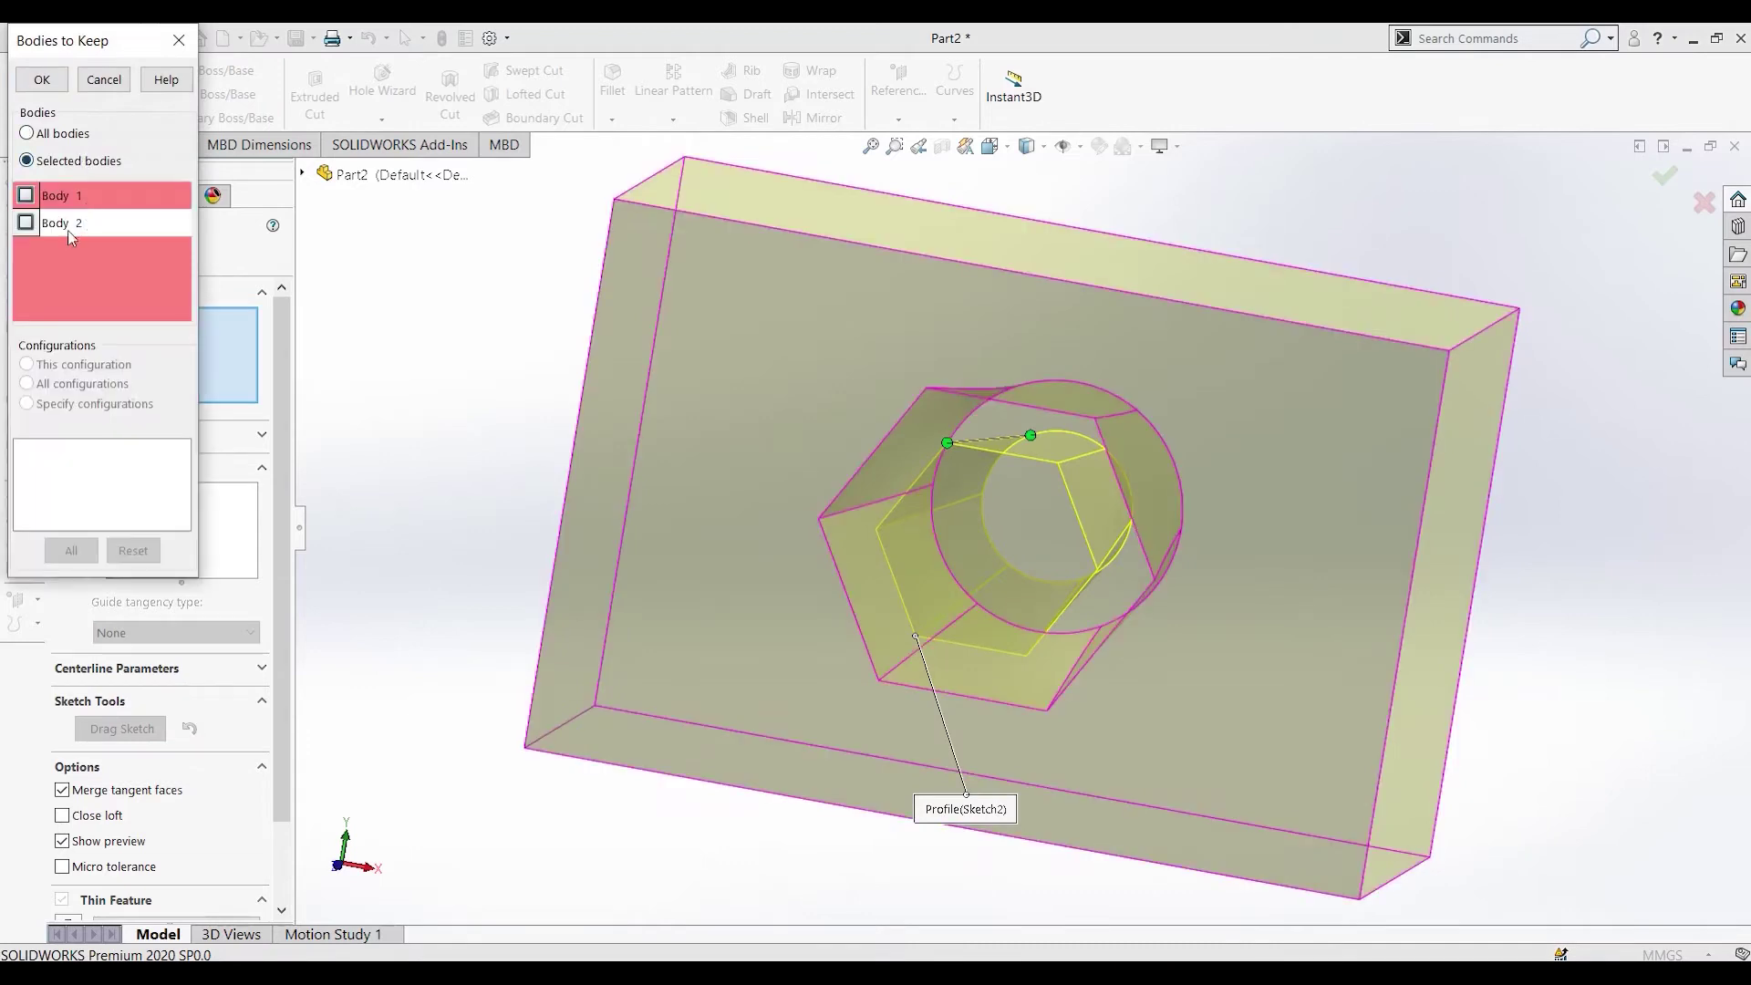
{"action": "left_click", "coordinate": [26, 196]}
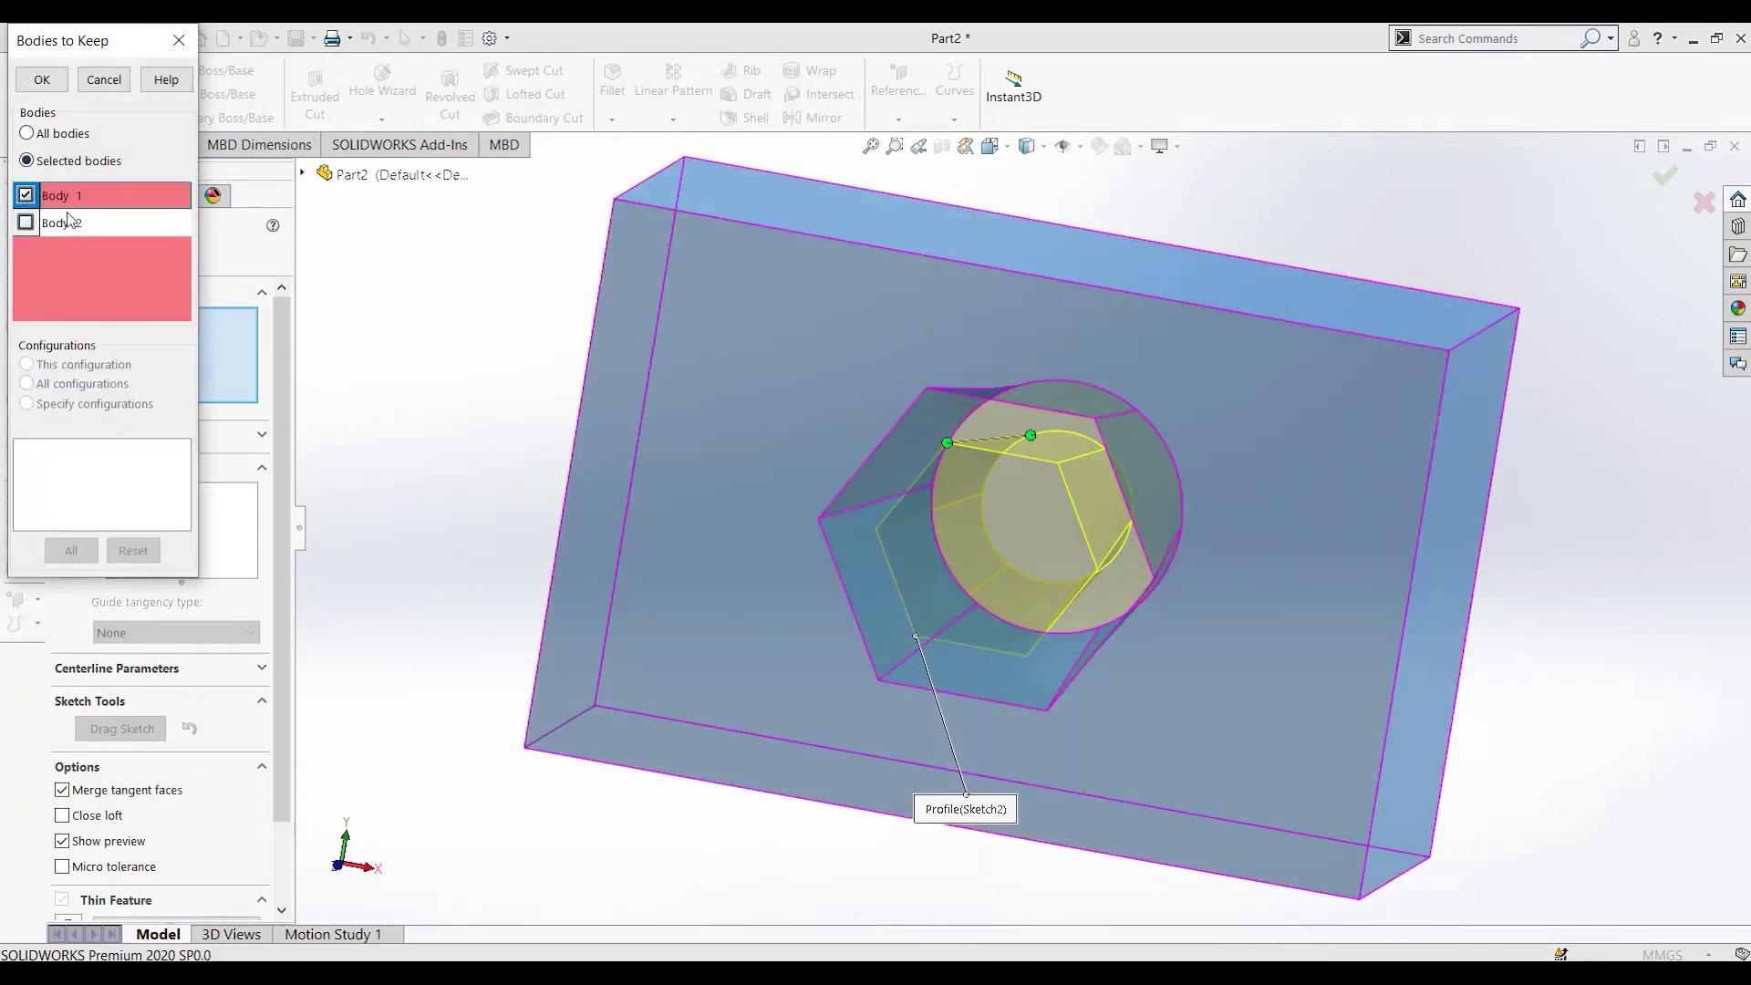
{"action": "left_click", "coordinate": [41, 78]}
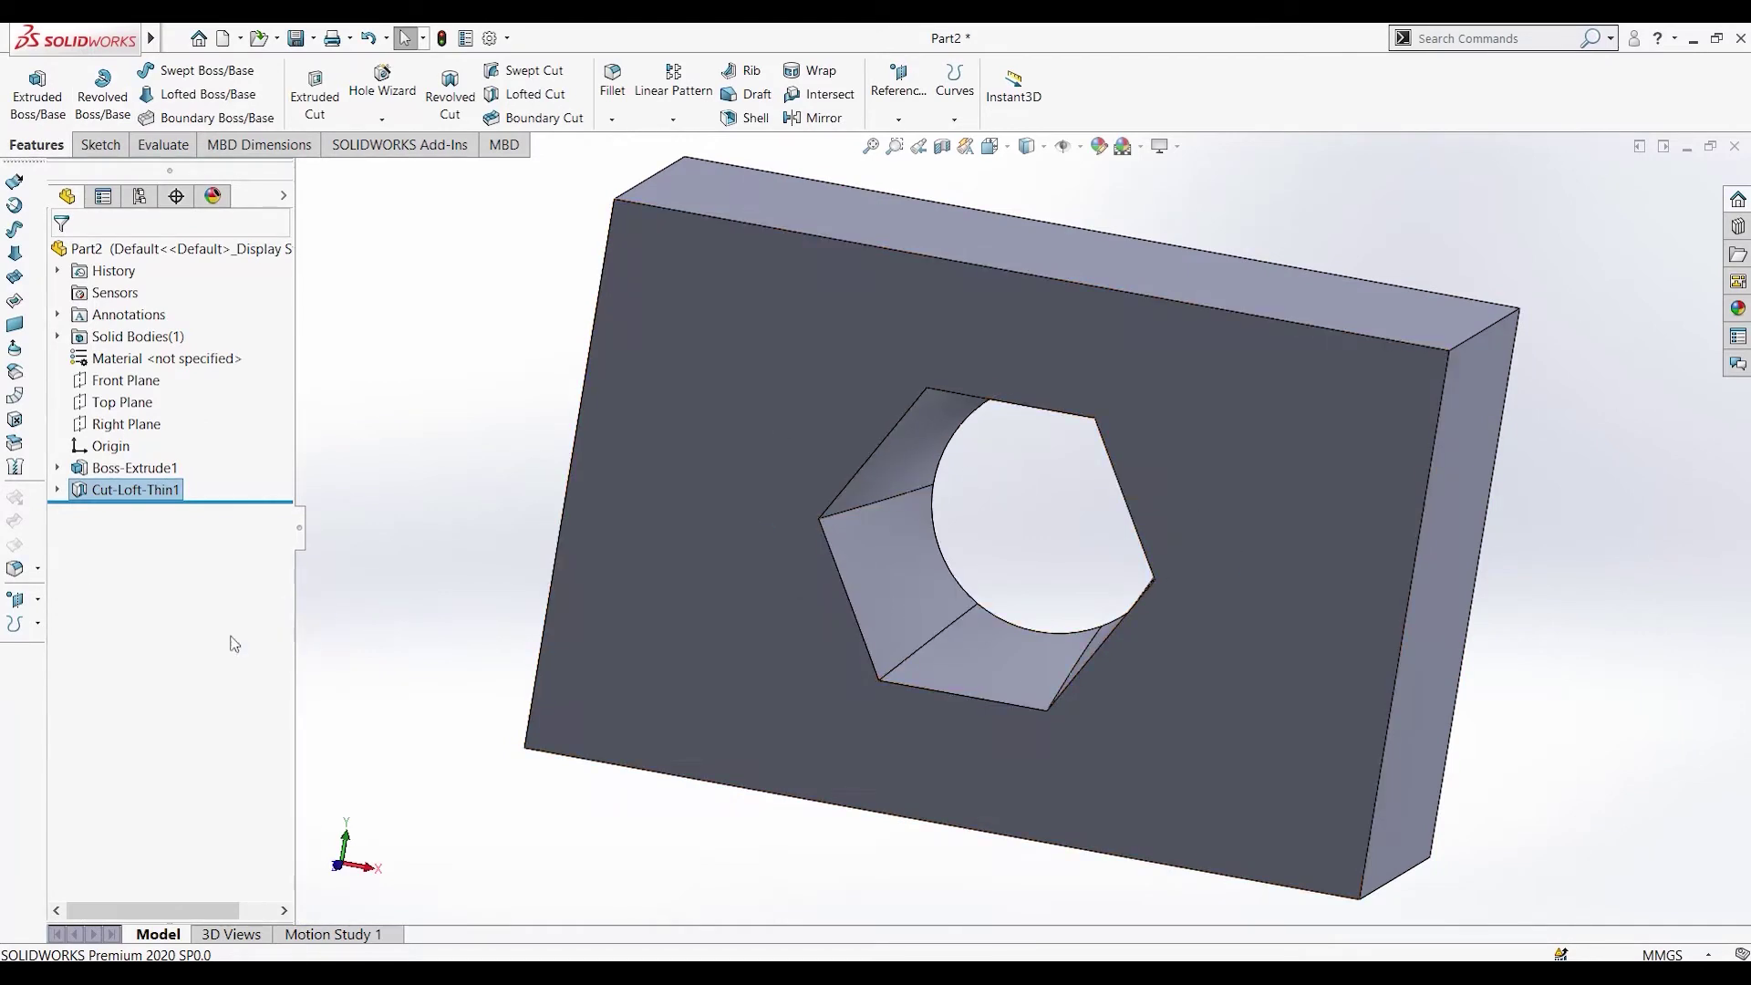
Step: Delete the thin lofted cut feature while keeping its hexagon and circle sketches
{"action": "right_click", "coordinate": [127, 496]}
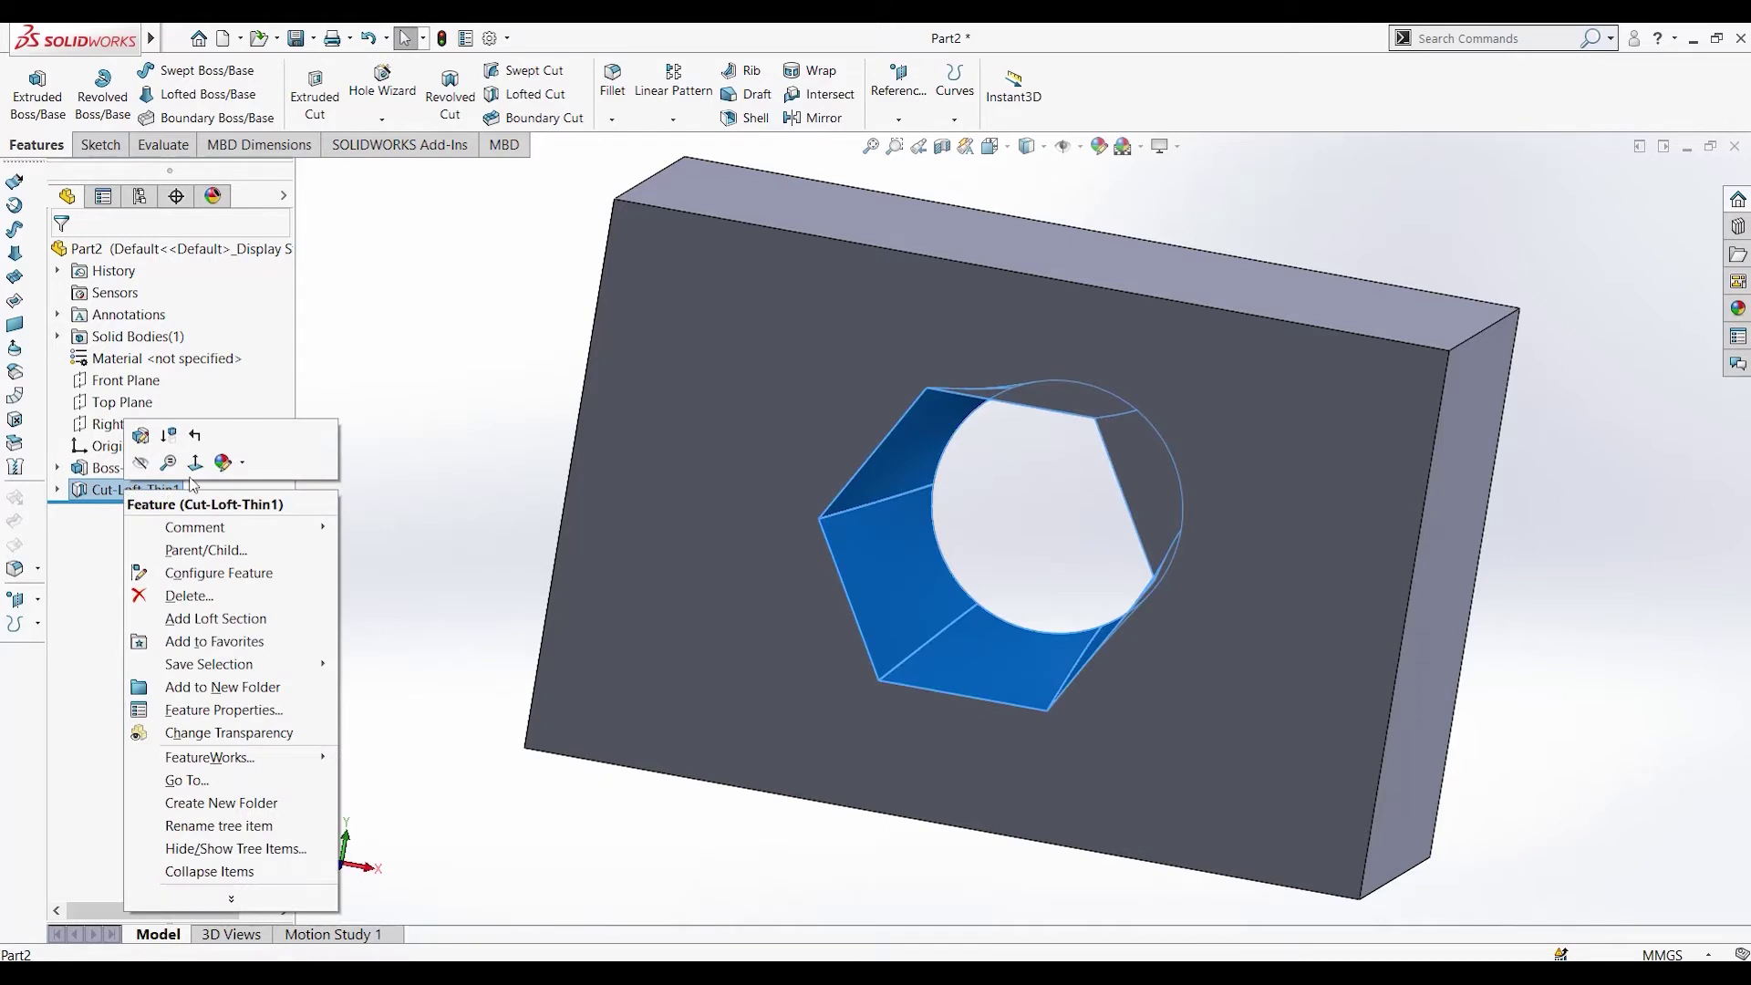
{"action": "left_click", "coordinate": [195, 599]}
{"action": "left_click", "coordinate": [1009, 386]}
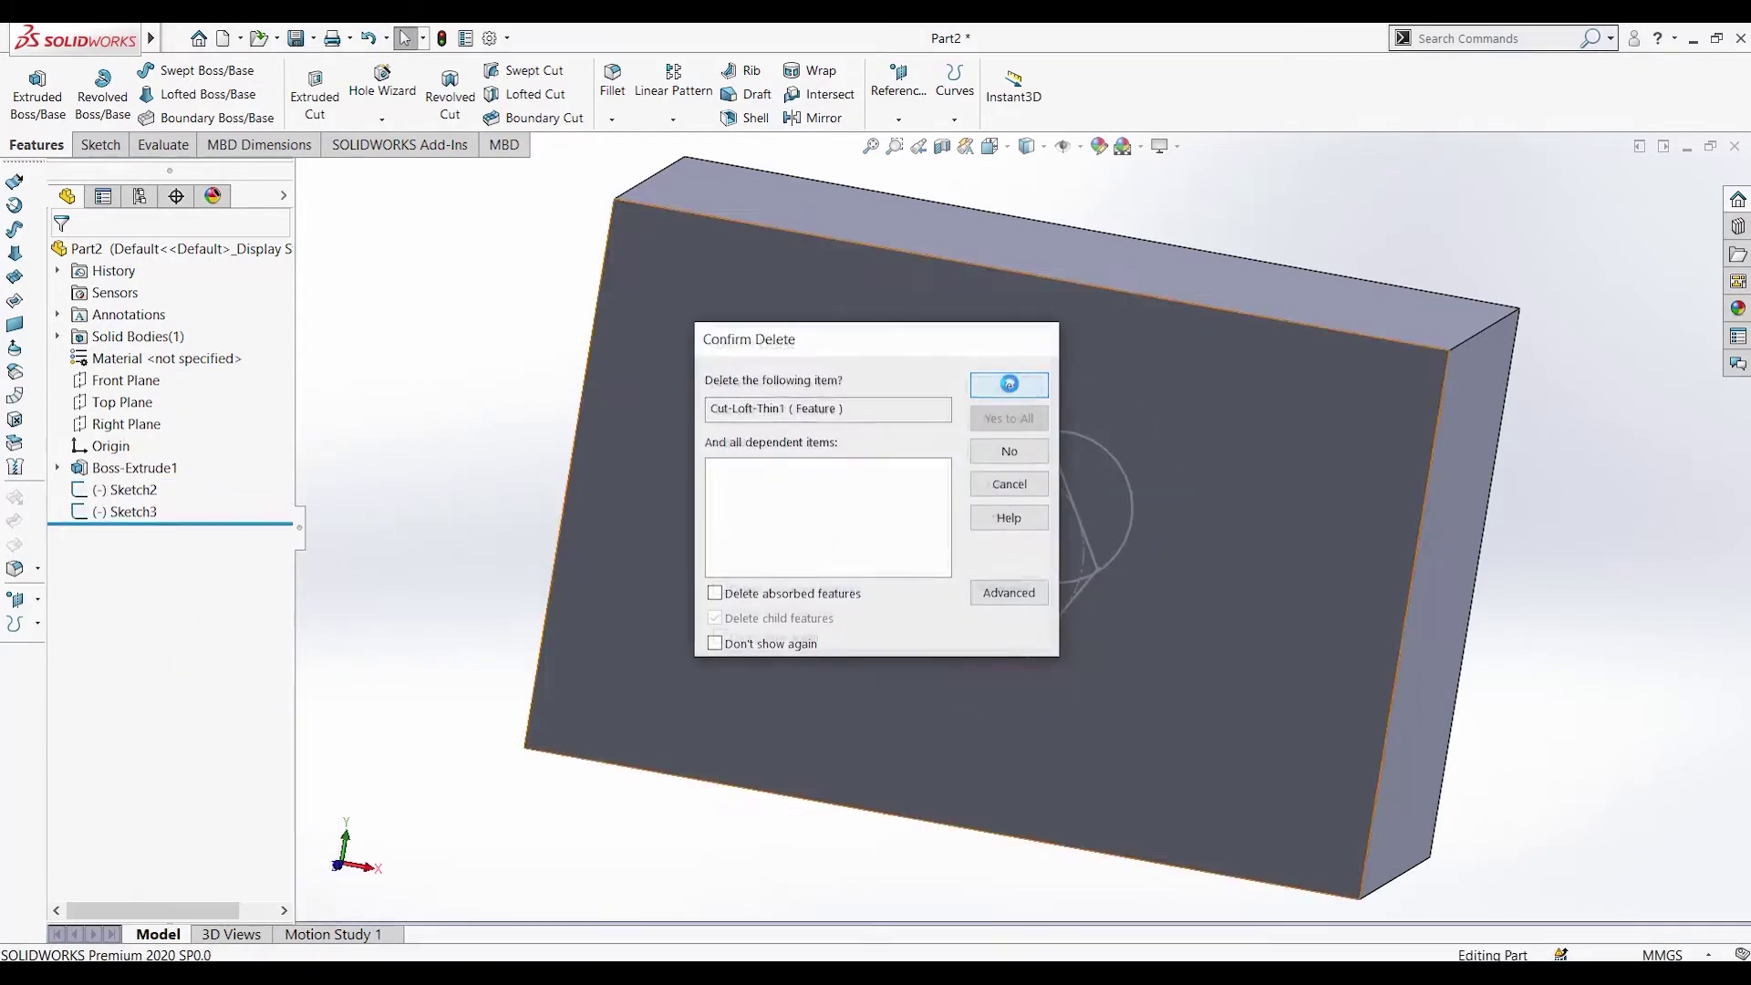
{"action": "left_click", "coordinate": [114, 403]}
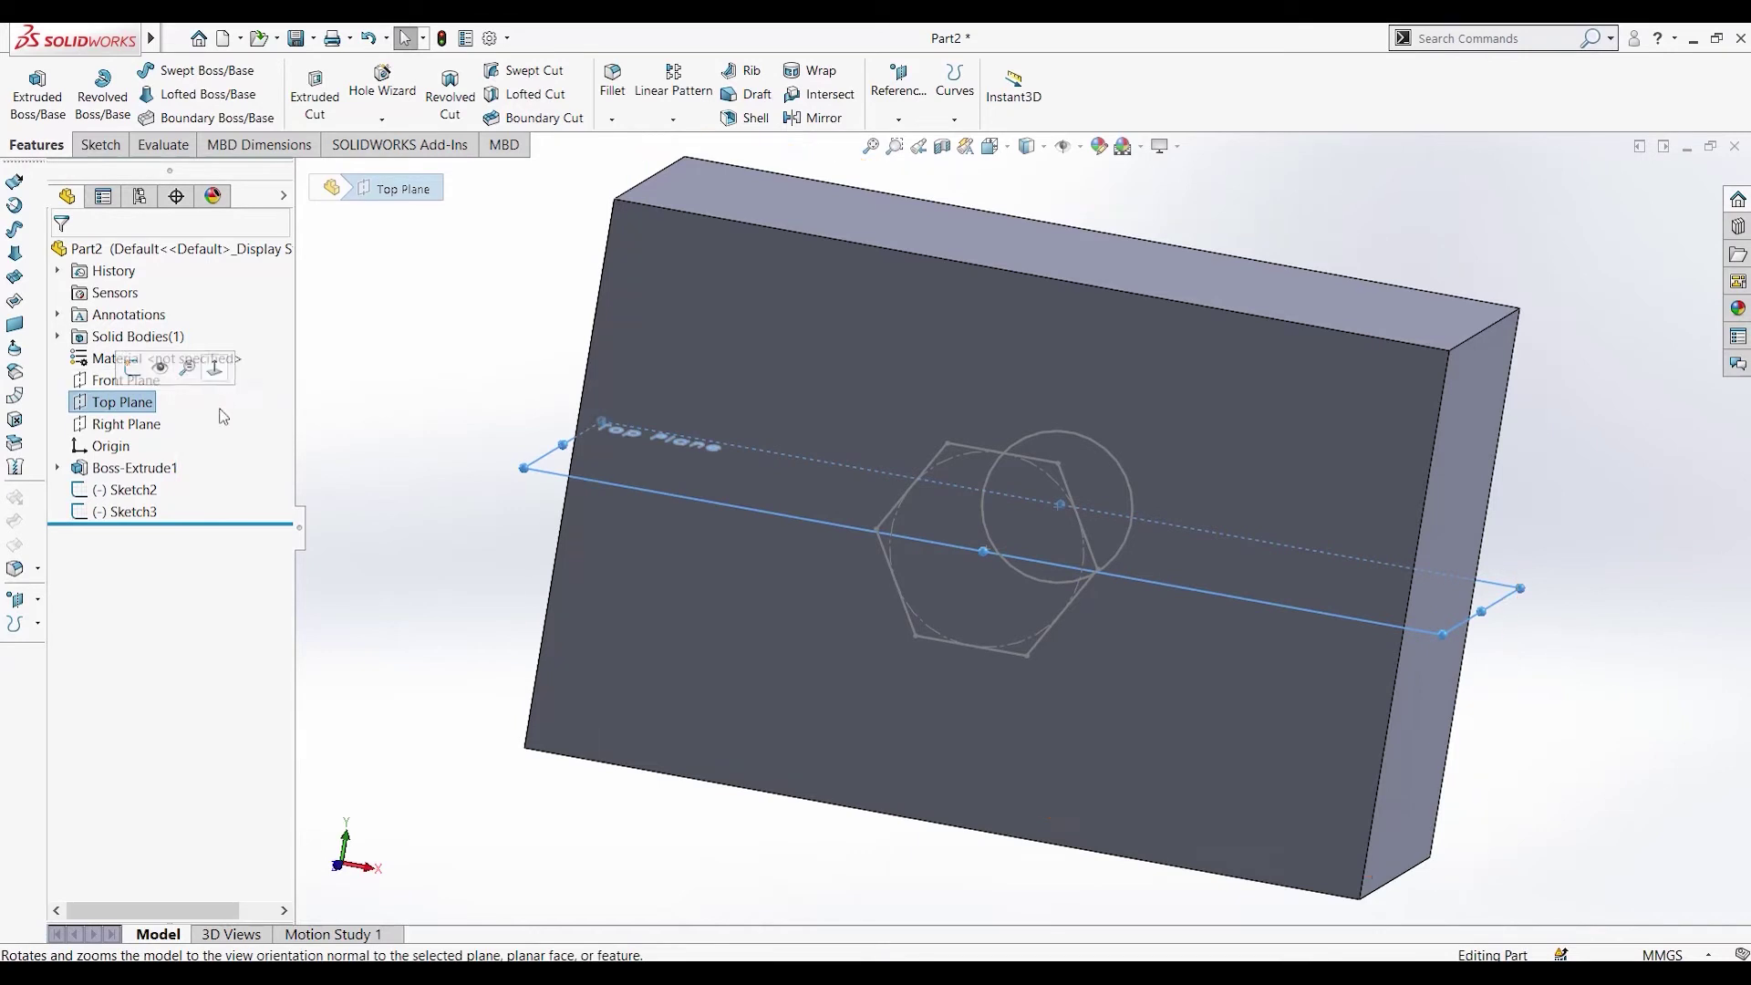
{"action": "right_click", "coordinate": [133, 408]}
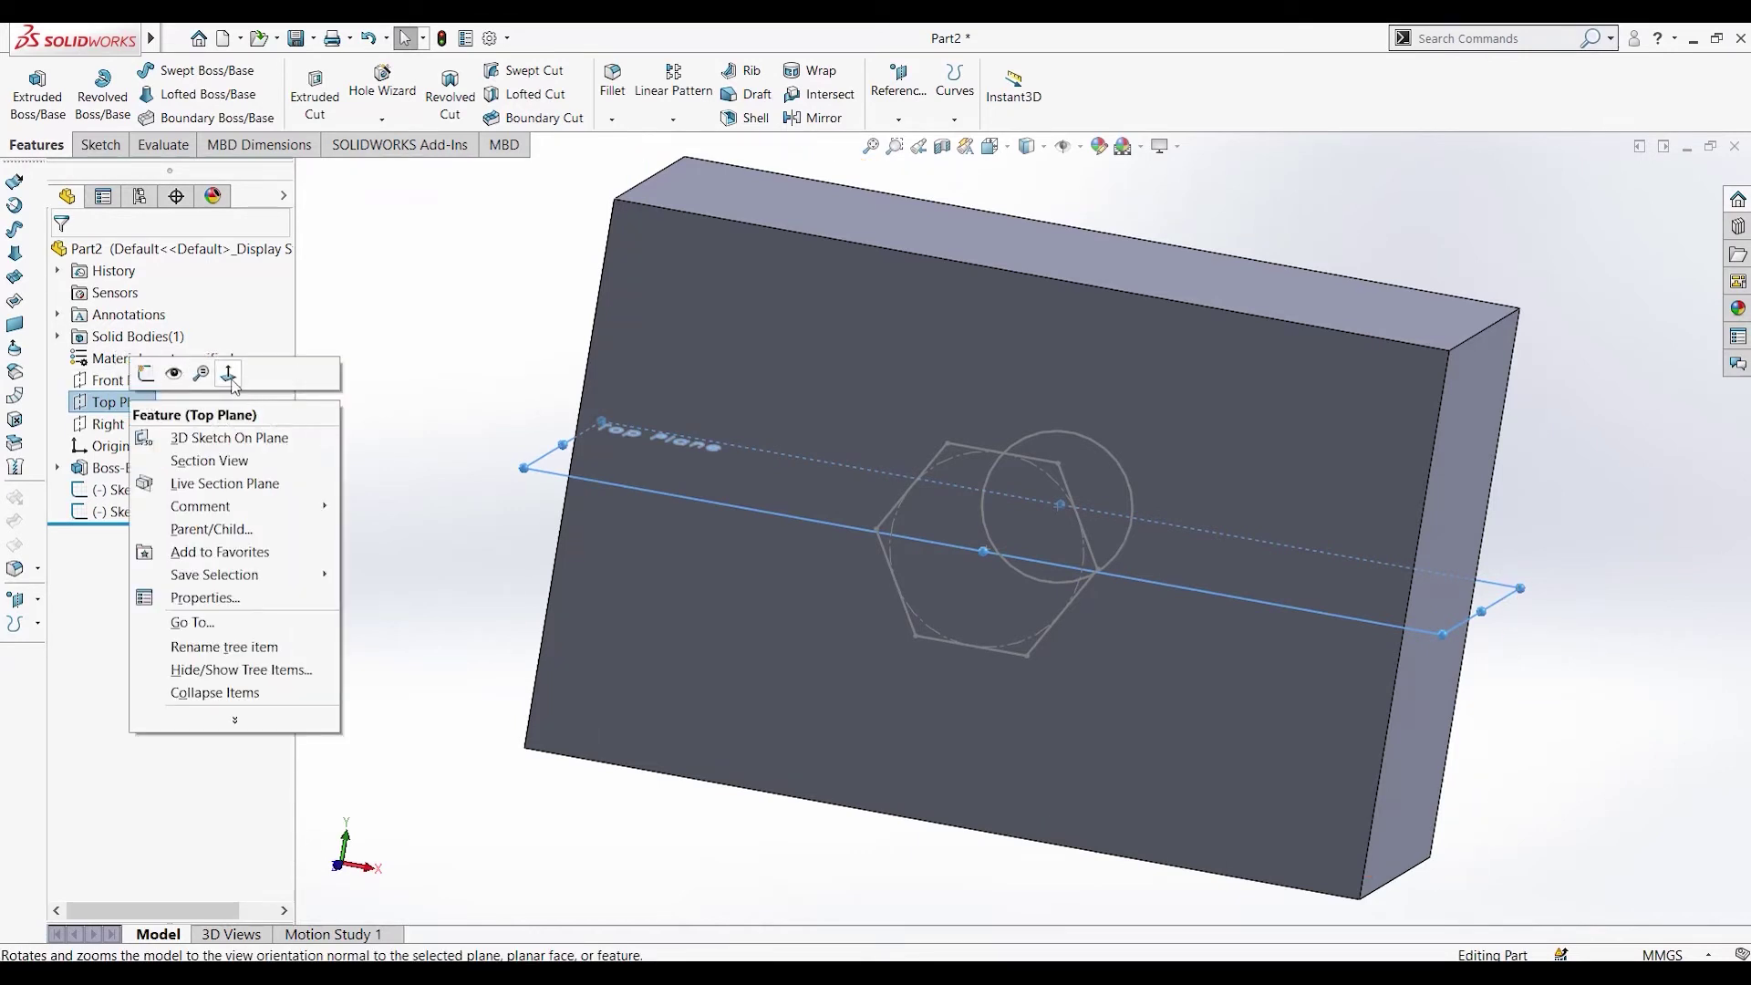
{"action": "left_click", "coordinate": [230, 378]}
{"action": "left_click", "coordinate": [130, 388]}
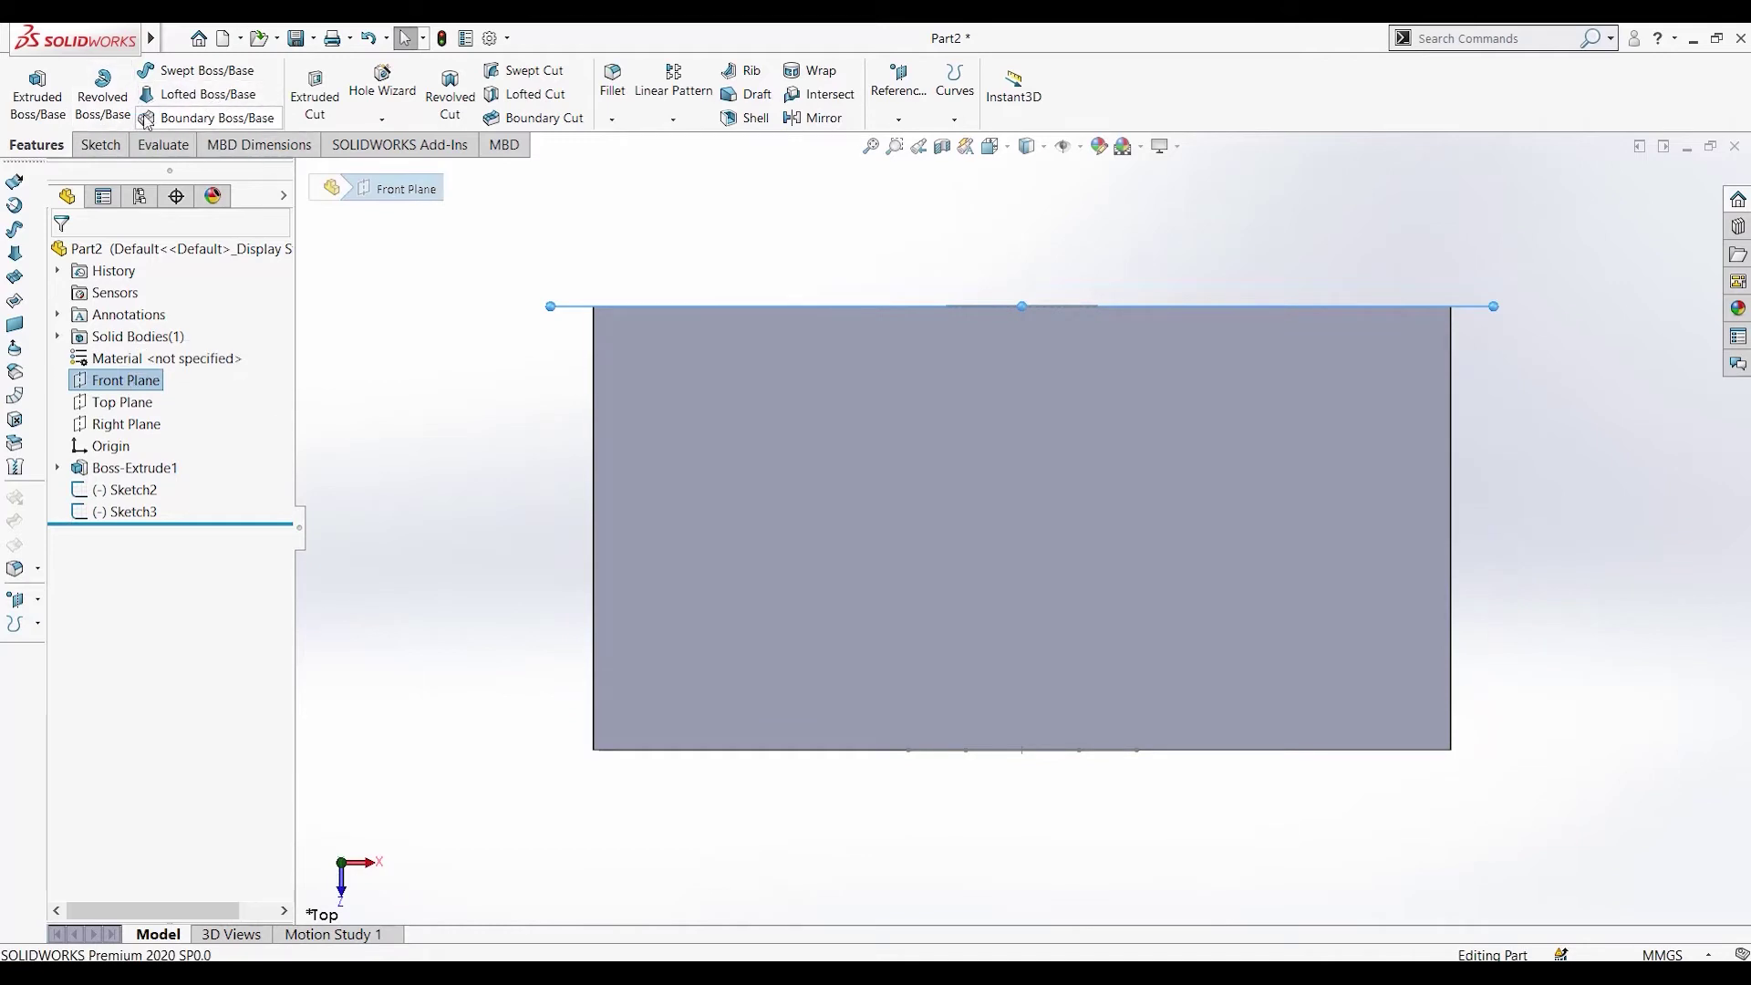
{"action": "left_click", "coordinate": [100, 145]}
{"action": "left_click", "coordinate": [247, 71]}
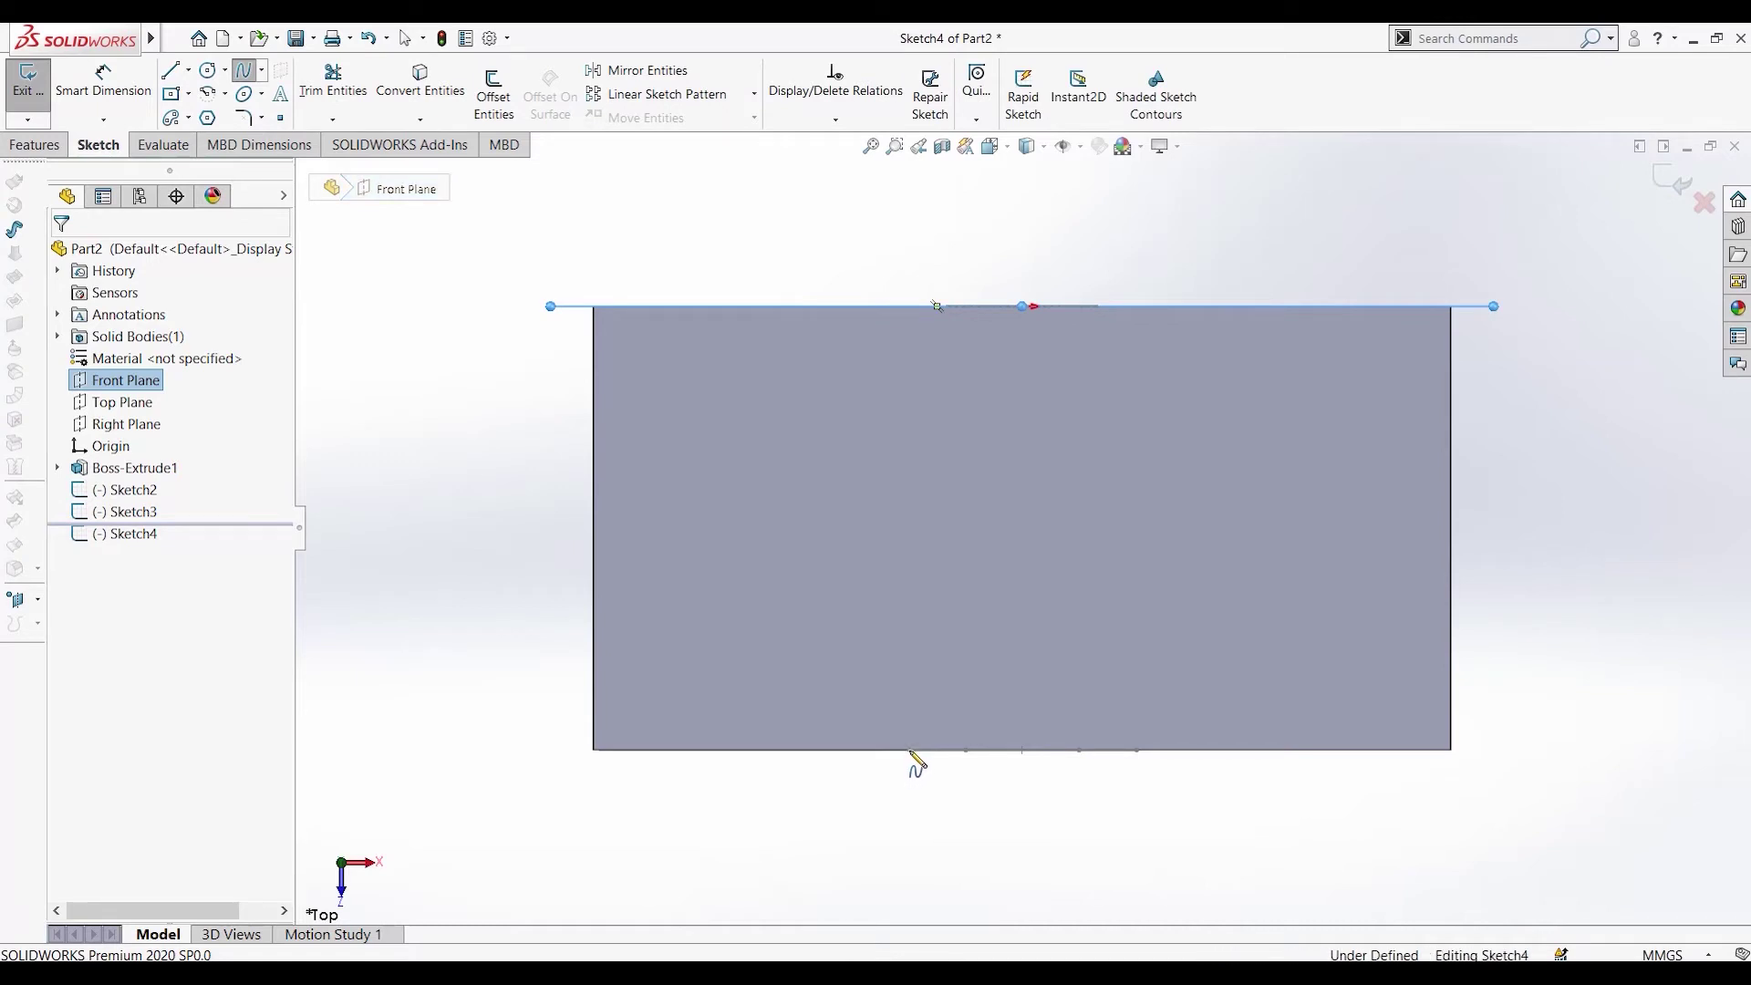
{"action": "key", "text": "Escape"}
{"action": "key", "text": "Escape"}
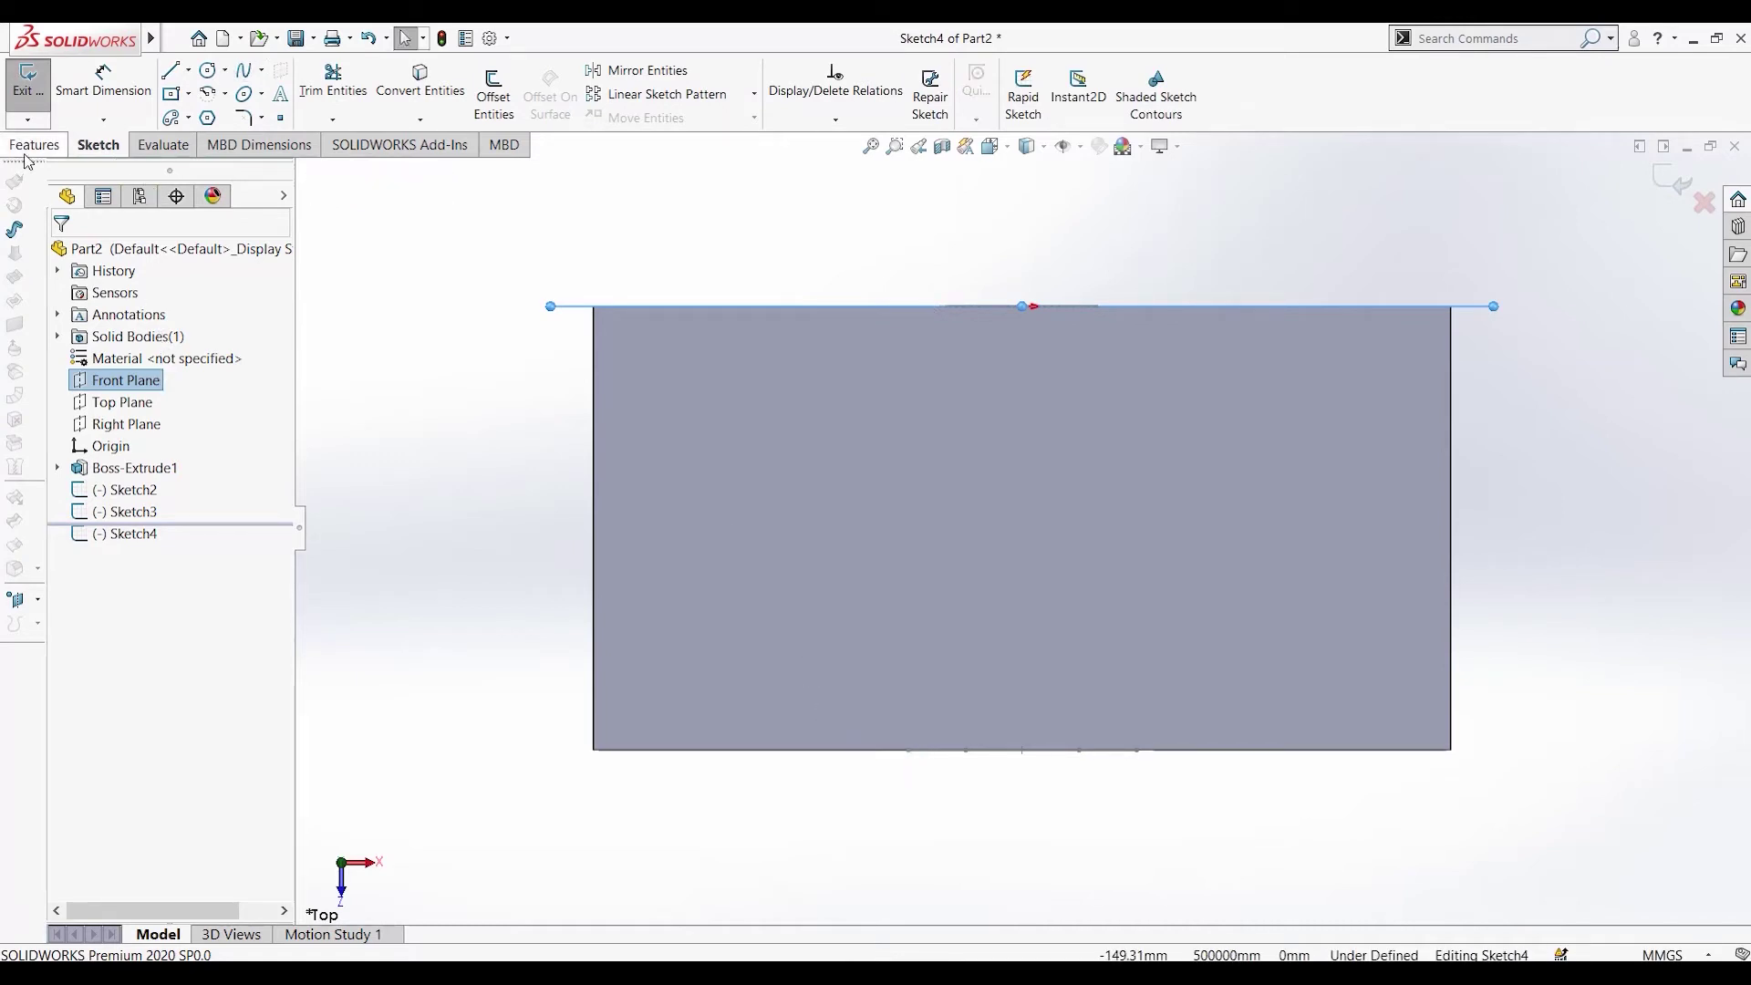
Step: Sketch a three-point spline on the Top Plane, bowing outward from the circle's left end to the hexagon's left end
{"action": "left_click", "coordinate": [132, 402]}
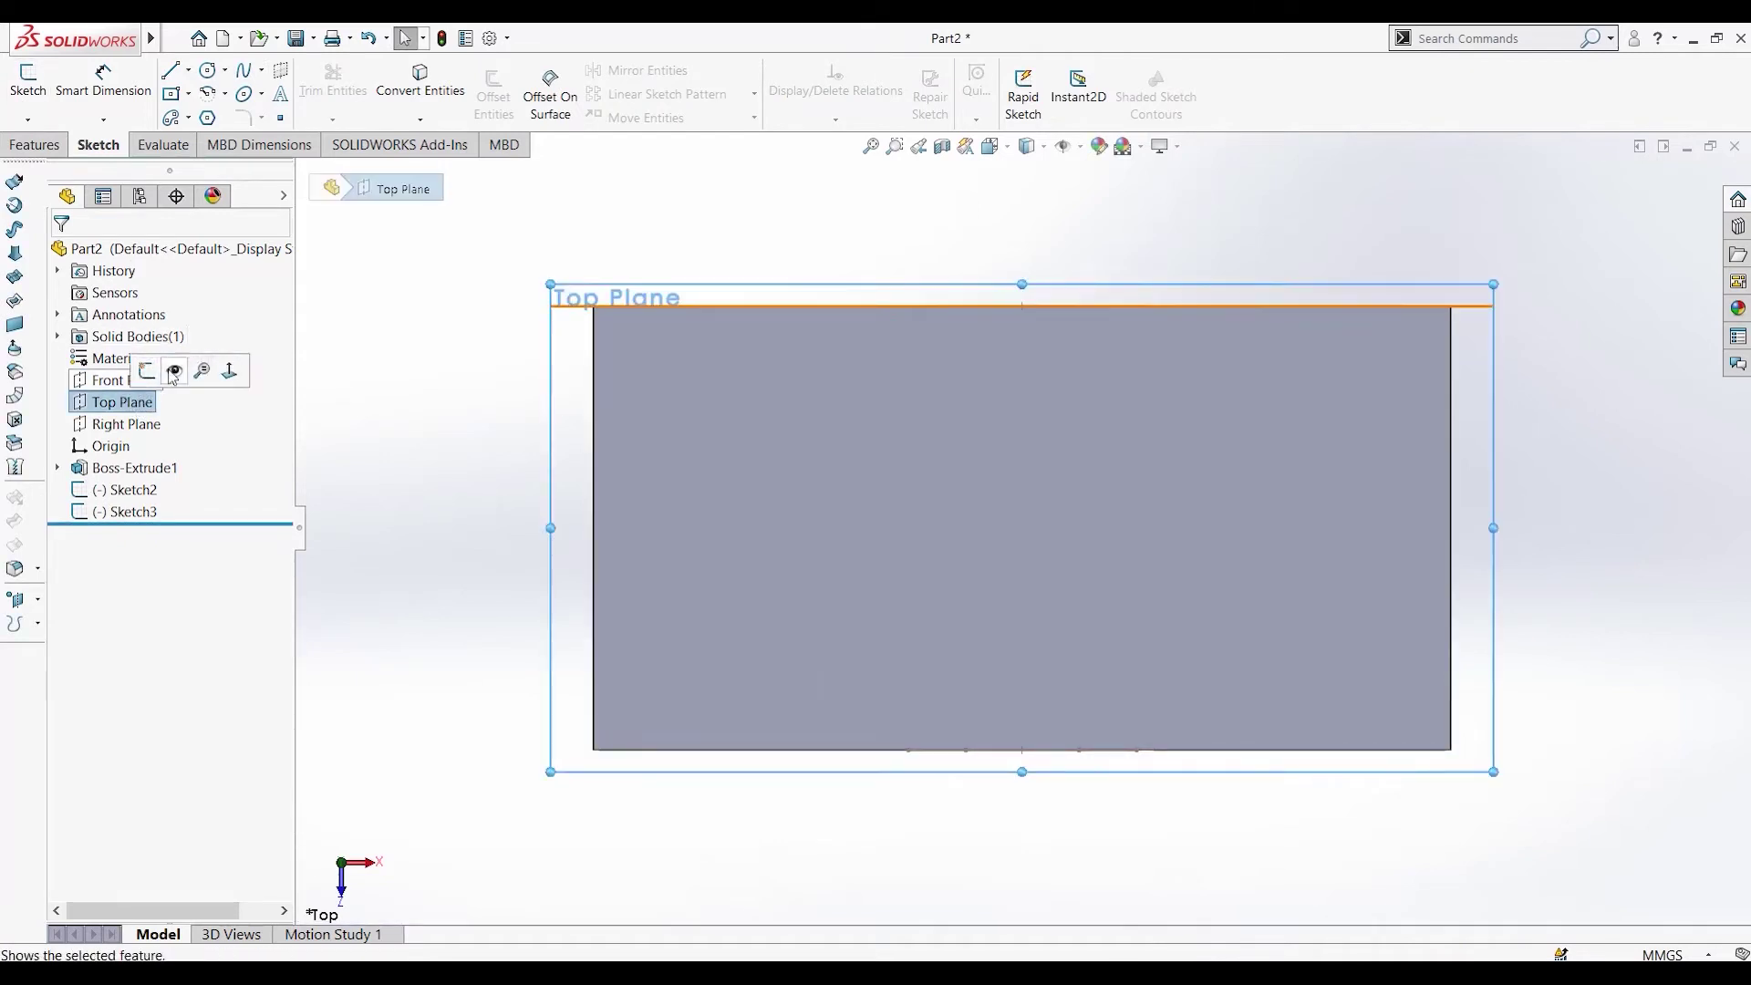
{"action": "key", "text": "ctrl+8"}
{"action": "left_click", "coordinate": [127, 403]}
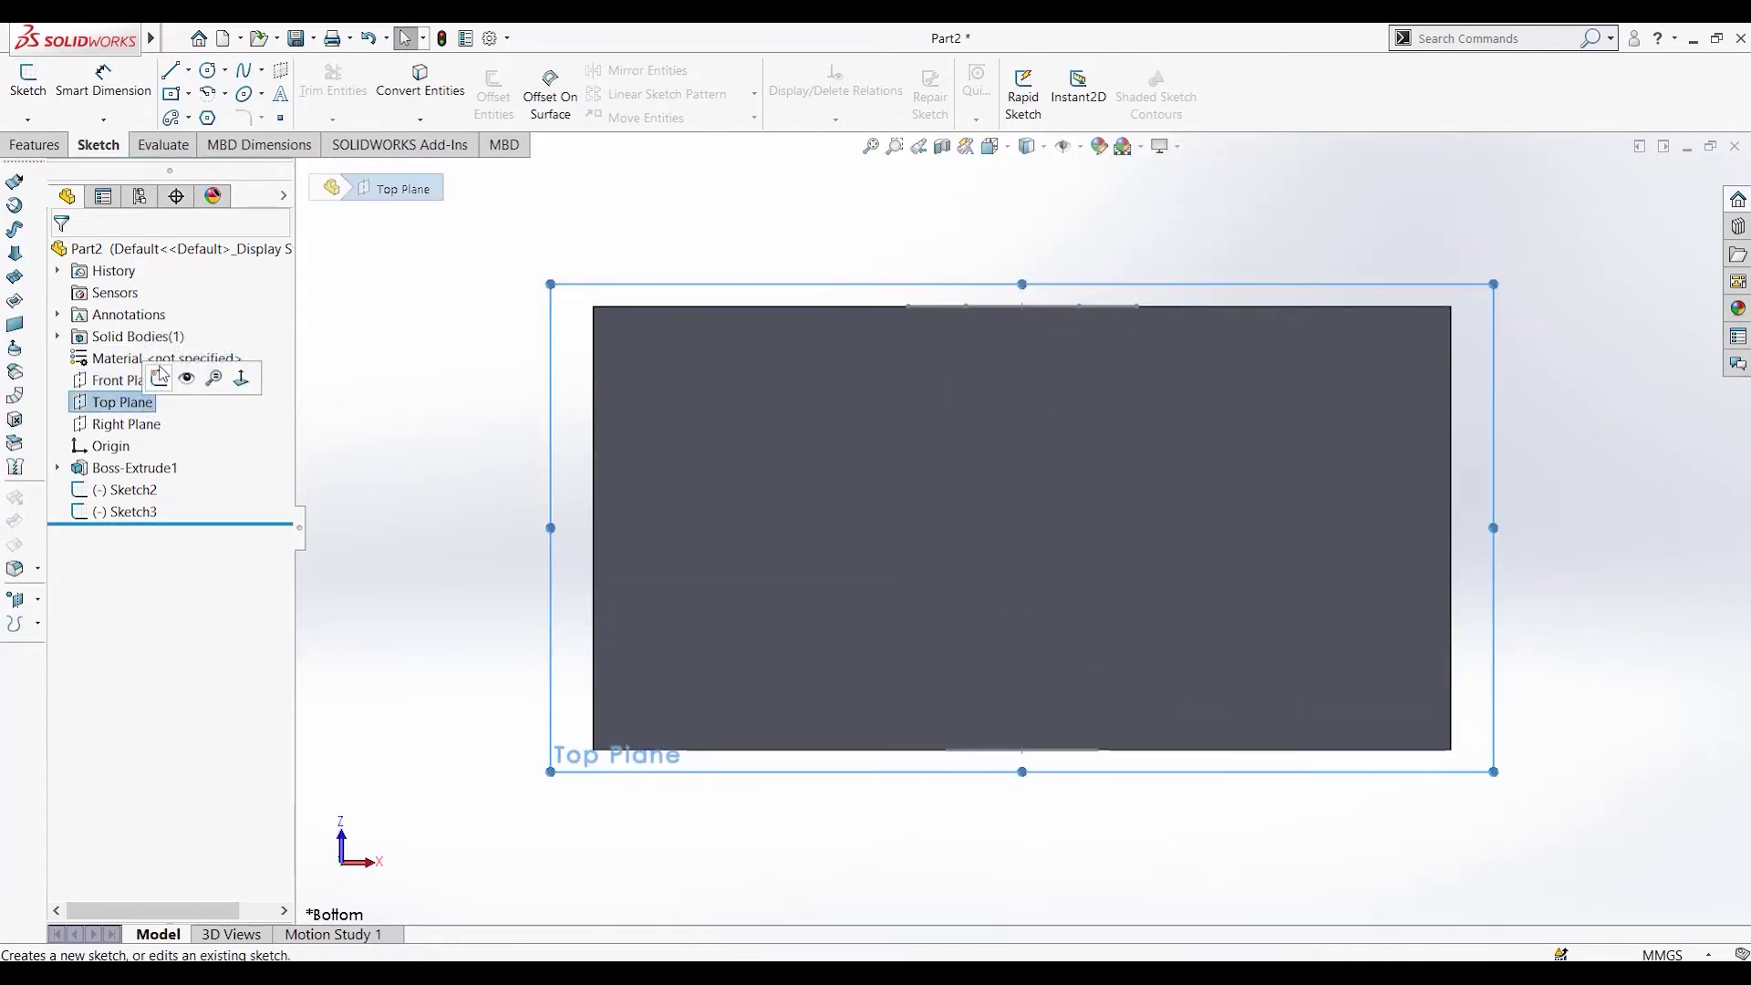
{"action": "left_click", "coordinate": [159, 378]}
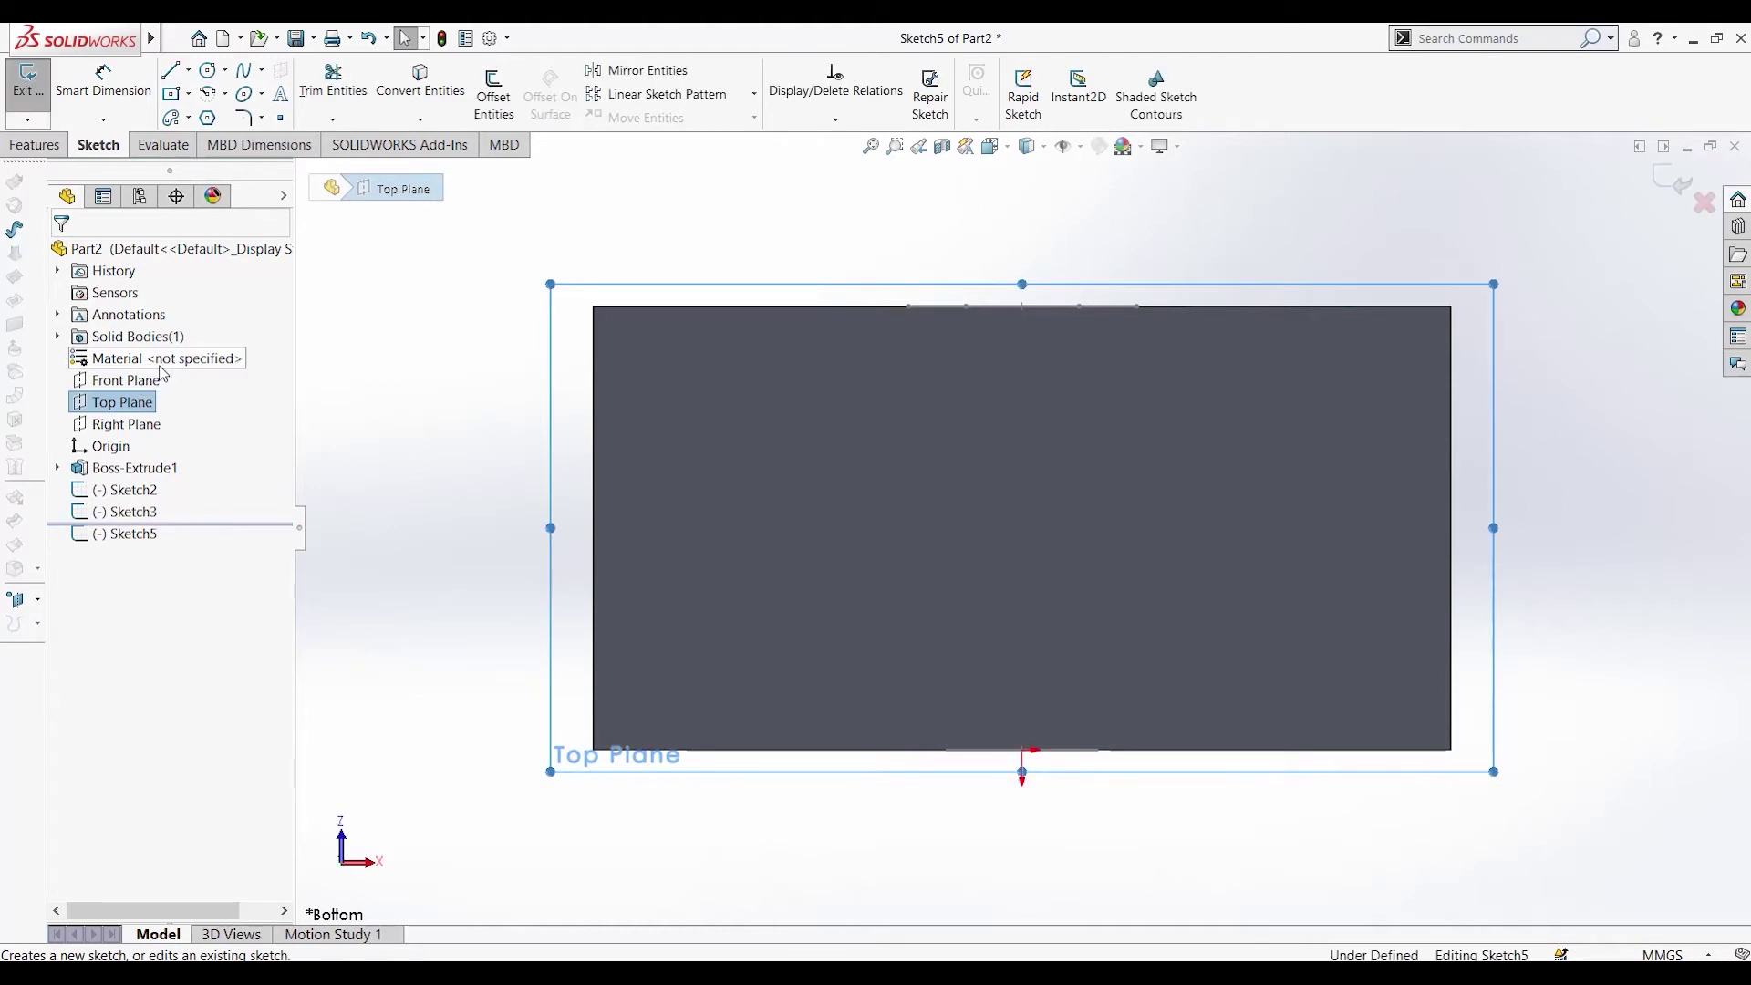
{"action": "left_click", "coordinate": [596, 477]}
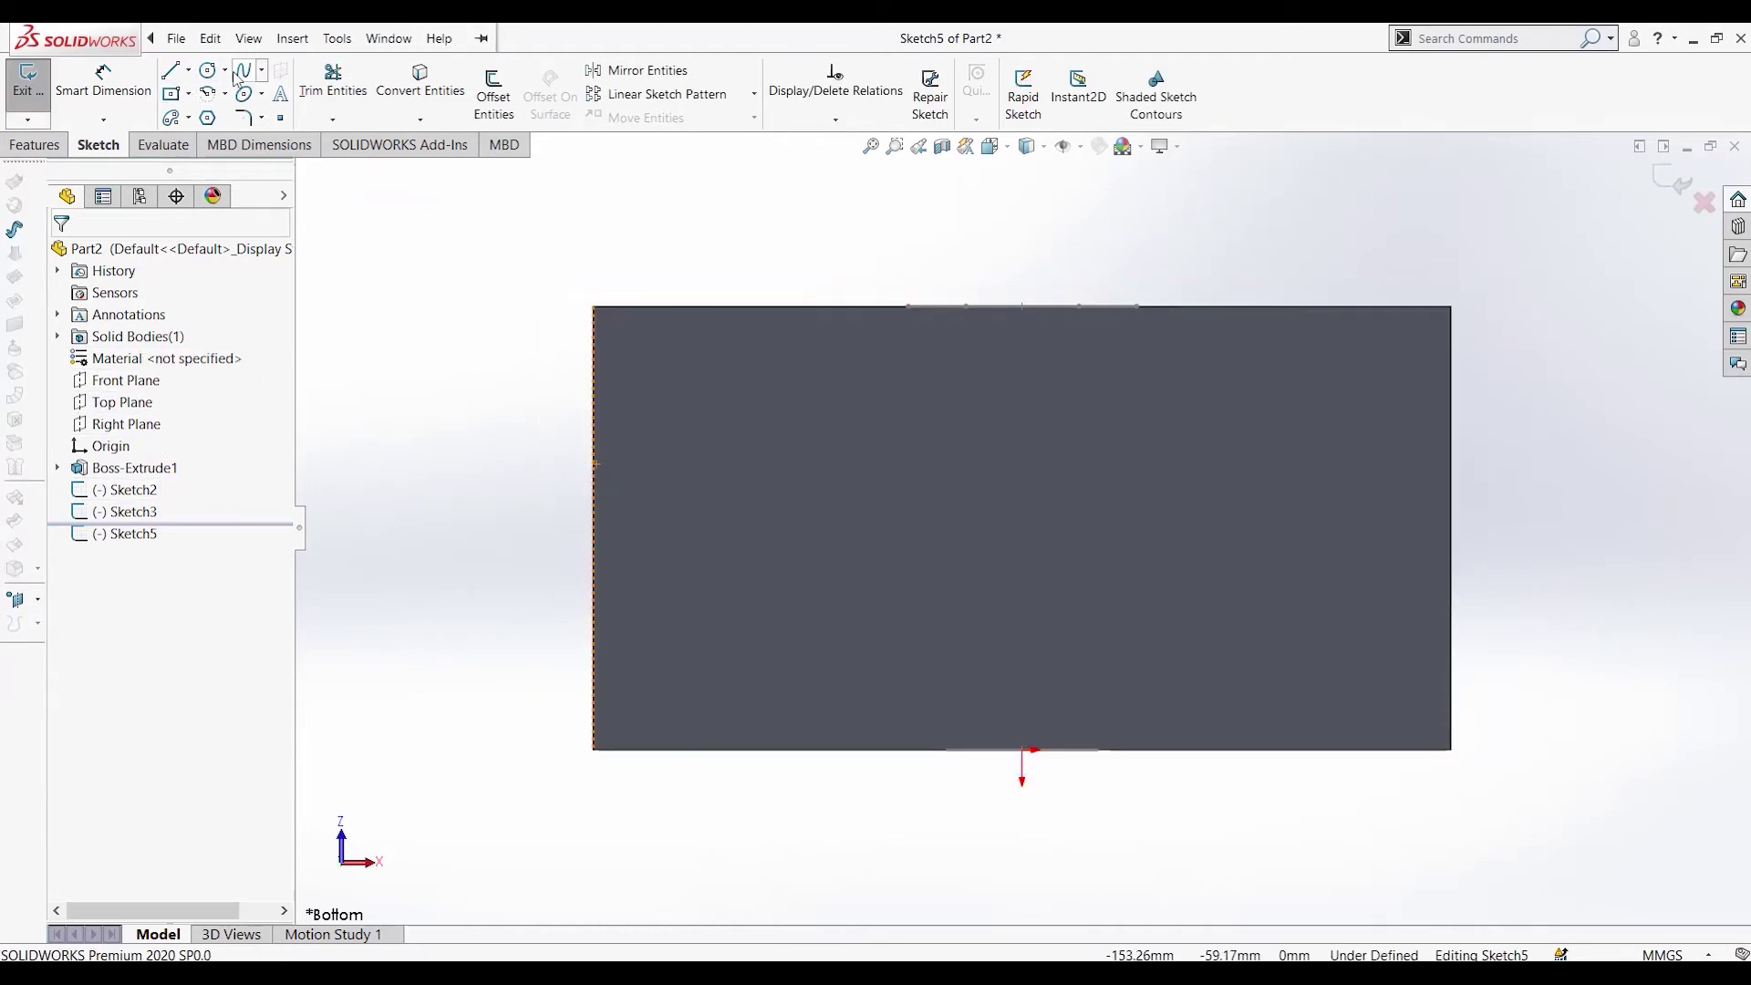
{"action": "left_click", "coordinate": [238, 73]}
{"action": "left_click", "coordinate": [947, 751]}
{"action": "left_click", "coordinate": [782, 562]}
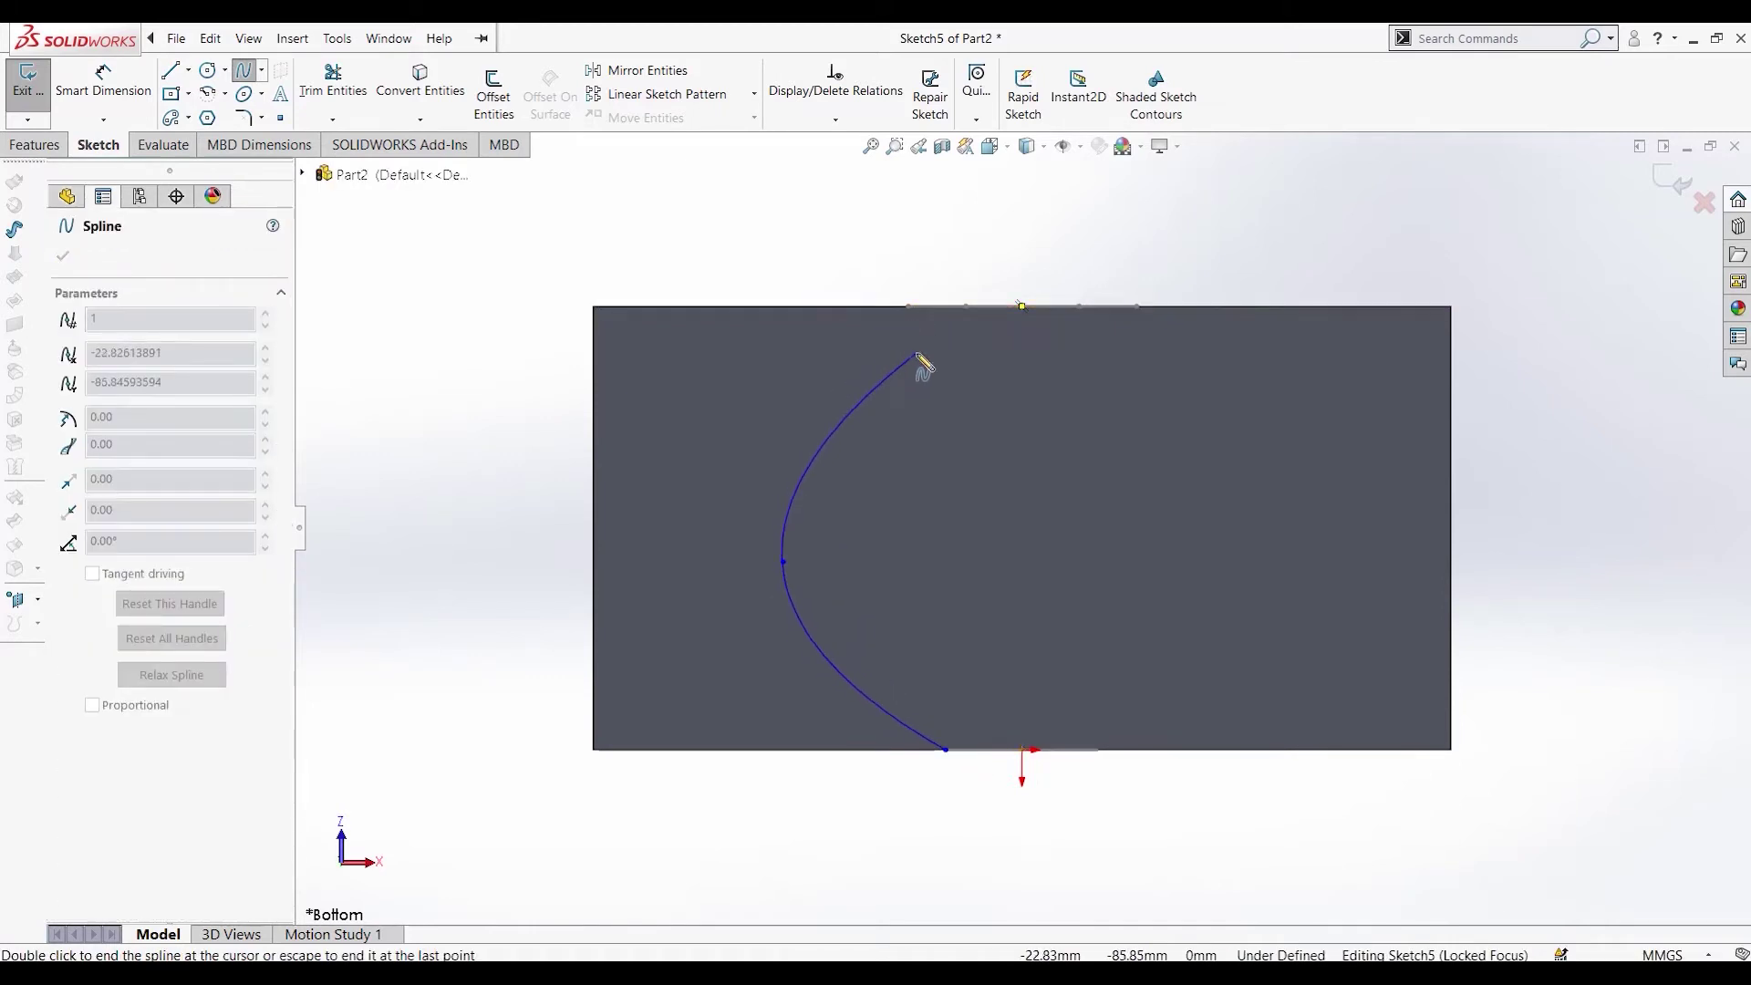
{"action": "double_click", "coordinate": [908, 309]}
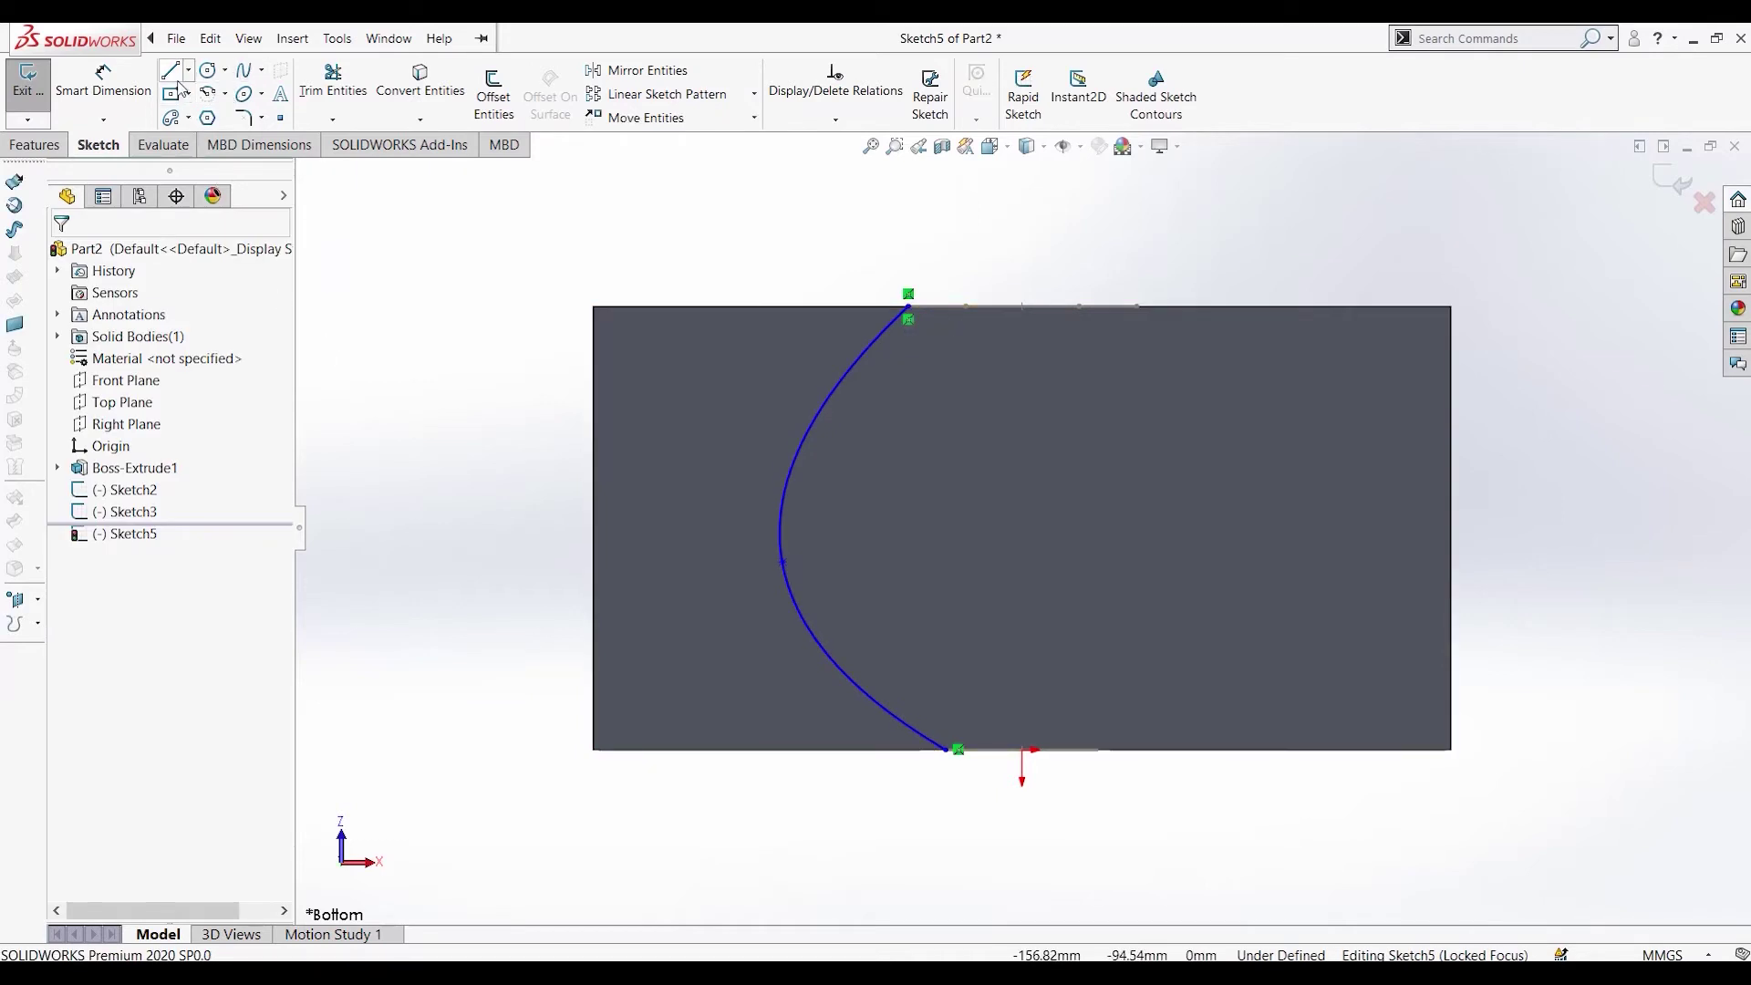
Step: Draw a four-point spline from the circle's right end to the hexagon's right end, then exit the sketch
{"action": "left_click", "coordinate": [248, 39]}
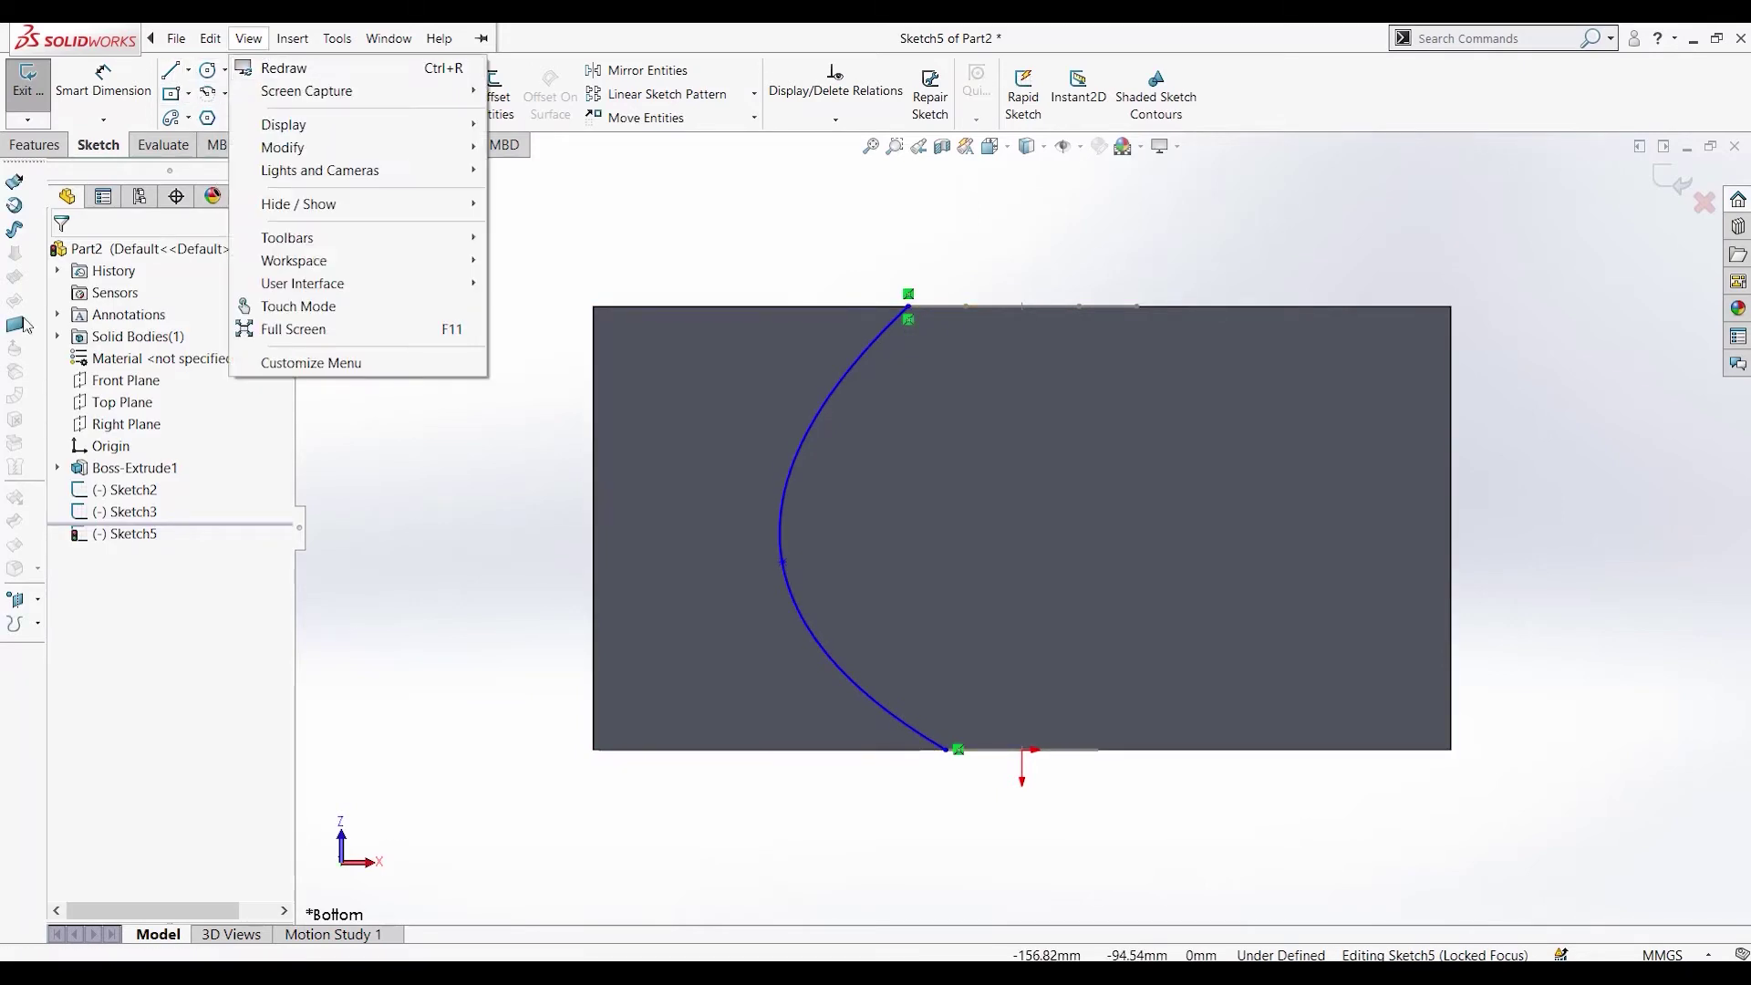
{"action": "left_click", "coordinate": [248, 39]}
{"action": "left_click", "coordinate": [244, 71]}
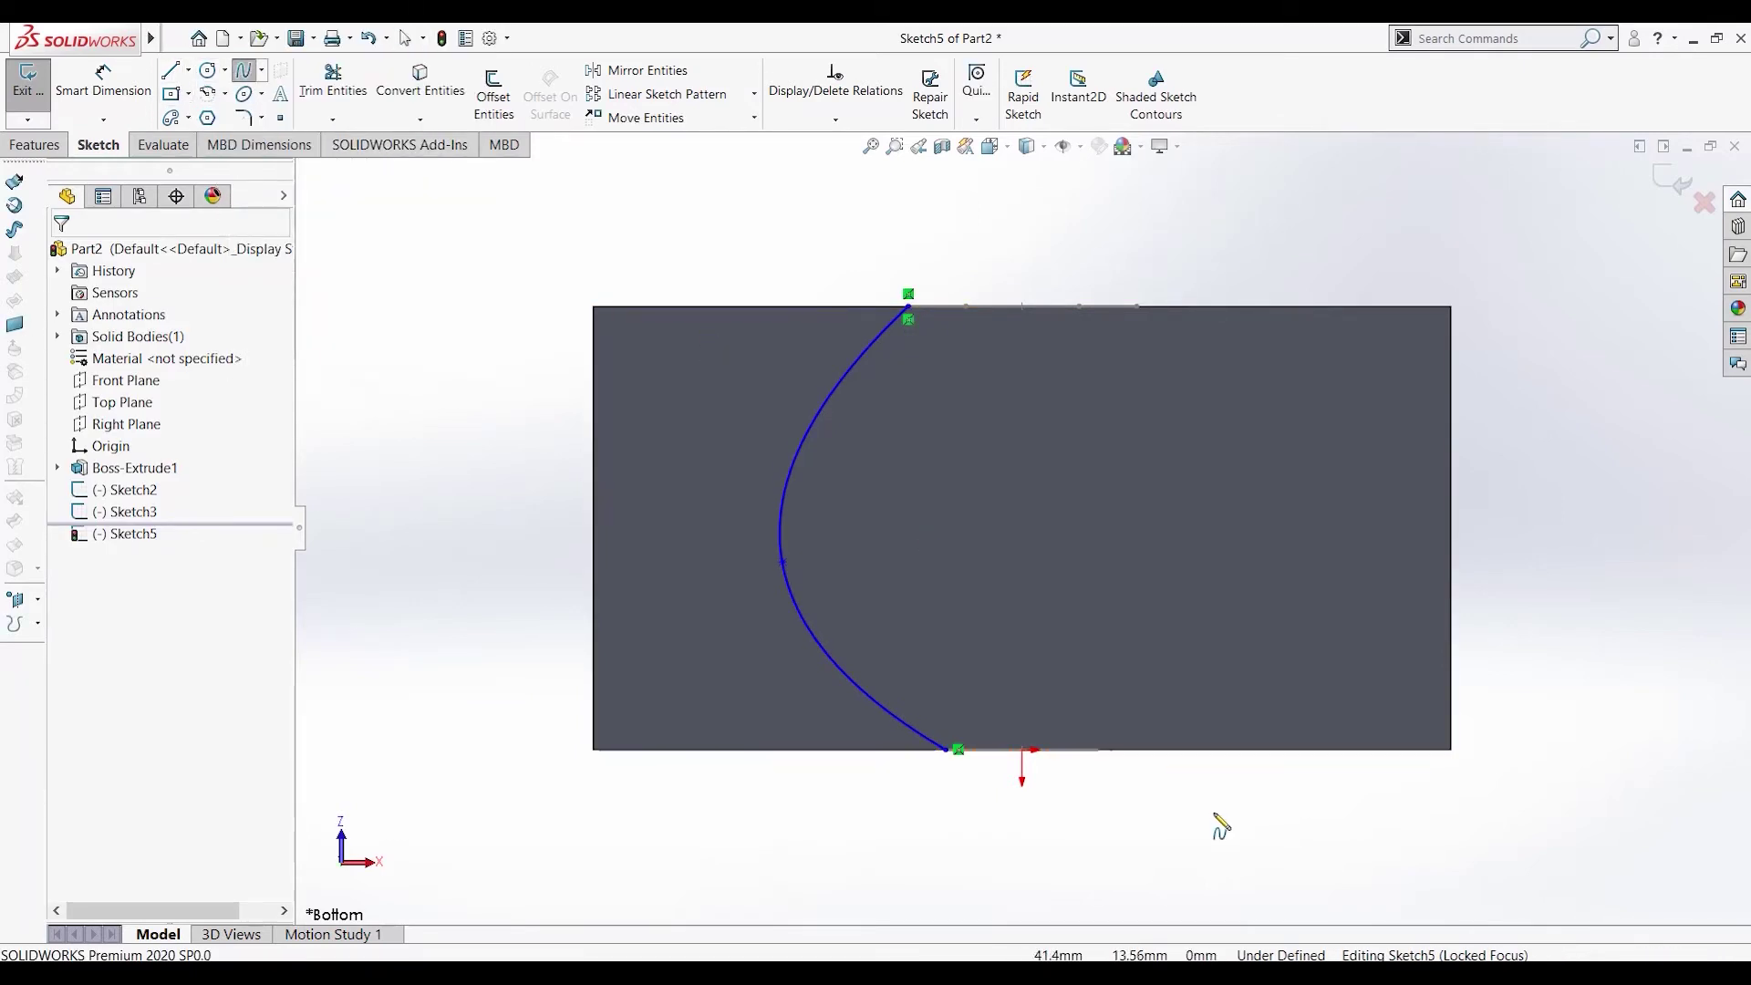
{"action": "left_click", "coordinate": [1099, 750]}
{"action": "left_click", "coordinate": [1232, 553]}
{"action": "left_click", "coordinate": [1345, 499]}
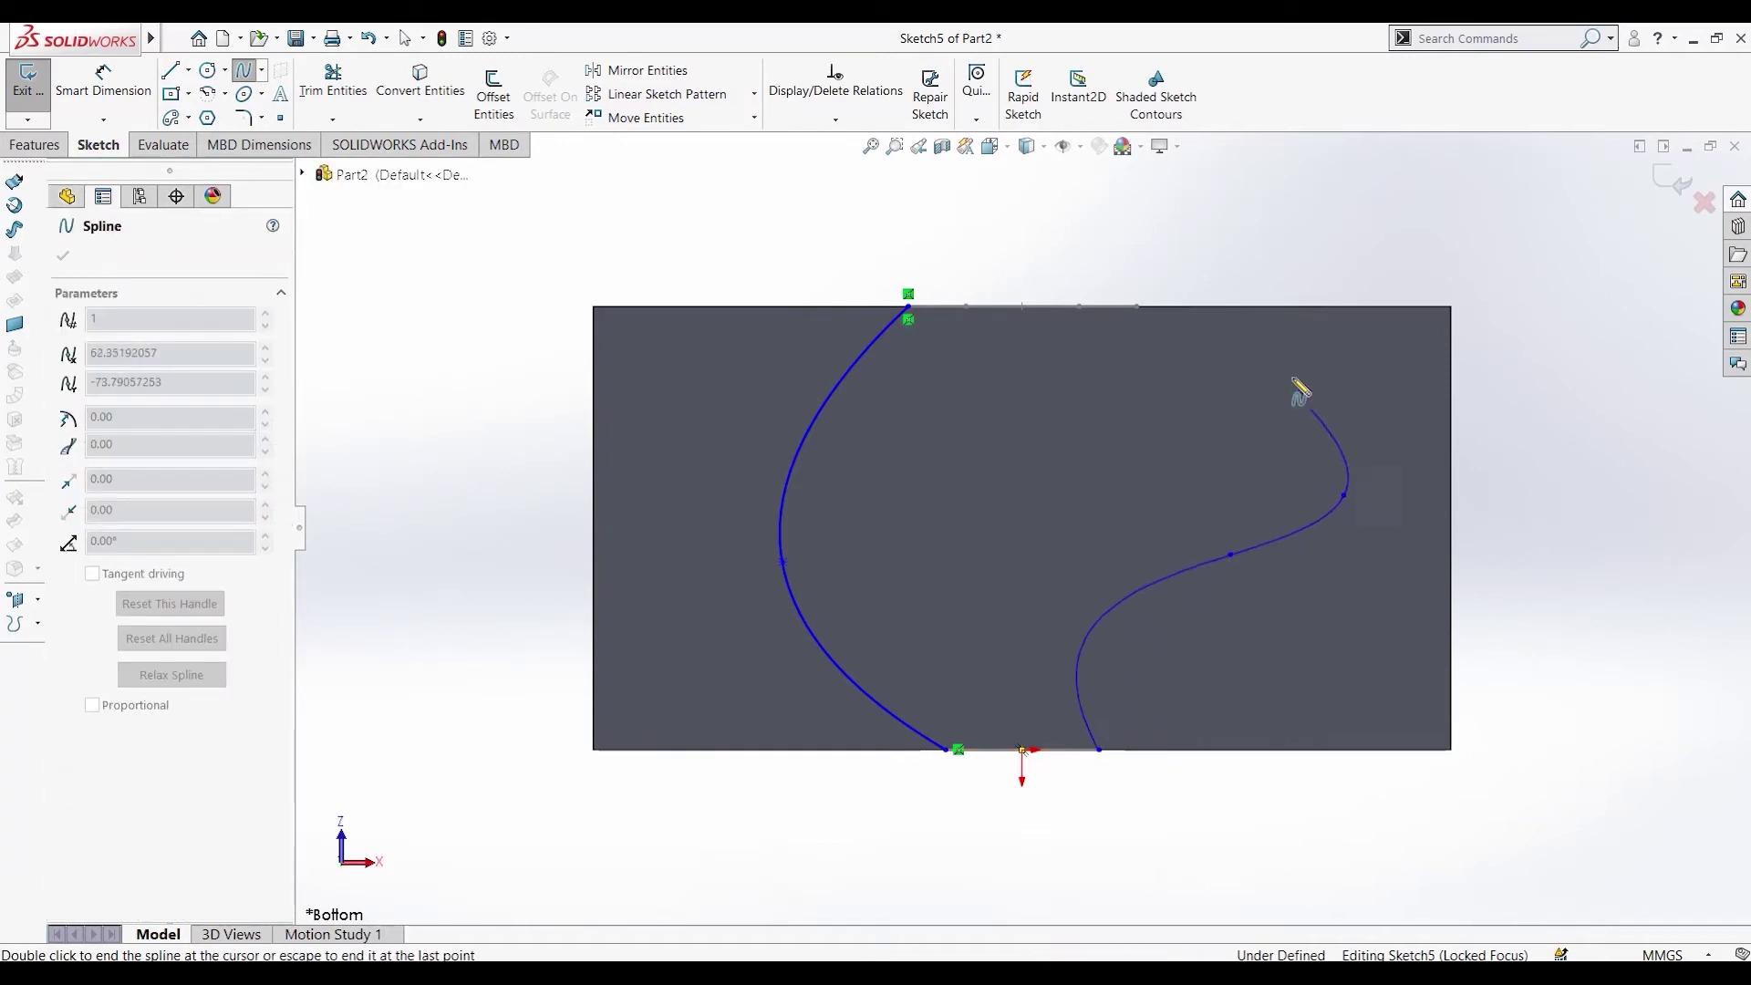
{"action": "double_click", "coordinate": [1137, 308]}
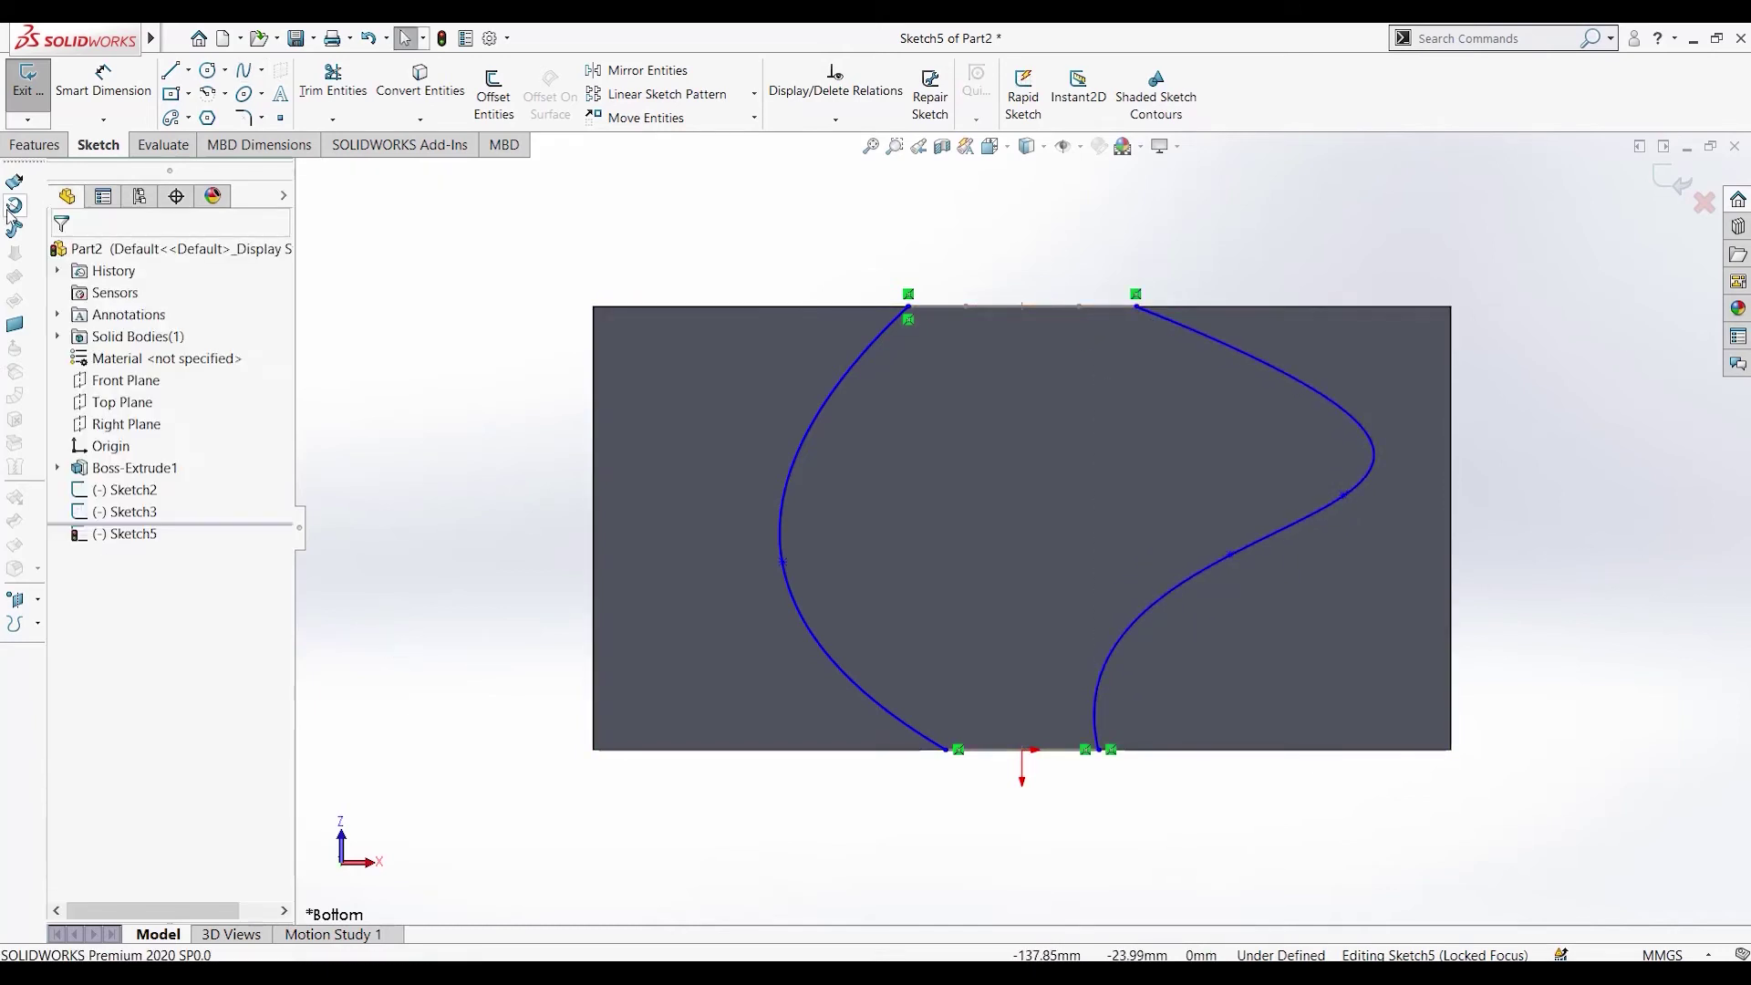
{"action": "left_click", "coordinate": [27, 80]}
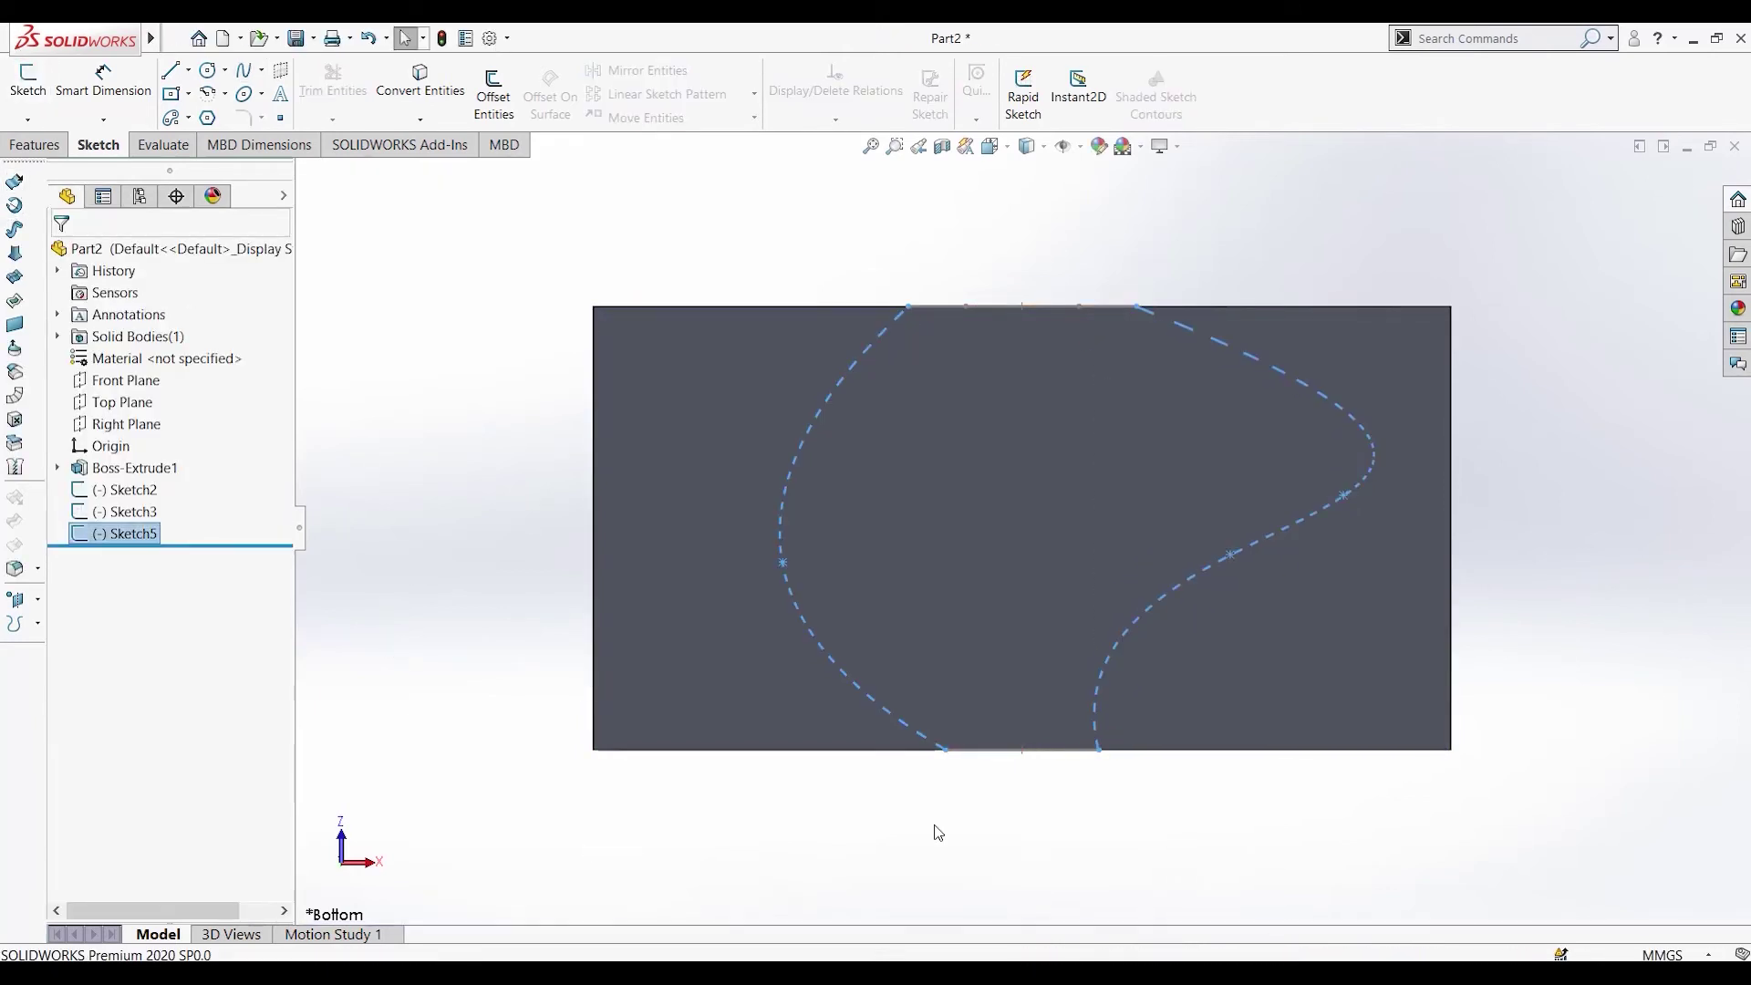
{"action": "mouse_move", "coordinate": [937, 836]}
{"action": "middle_mouse_down"}
{"action": "mouse_move", "coordinate": [921, 616]}
{"action": "mouse_move", "coordinate": [938, 201]}
{"action": "middle_mouse_up"}
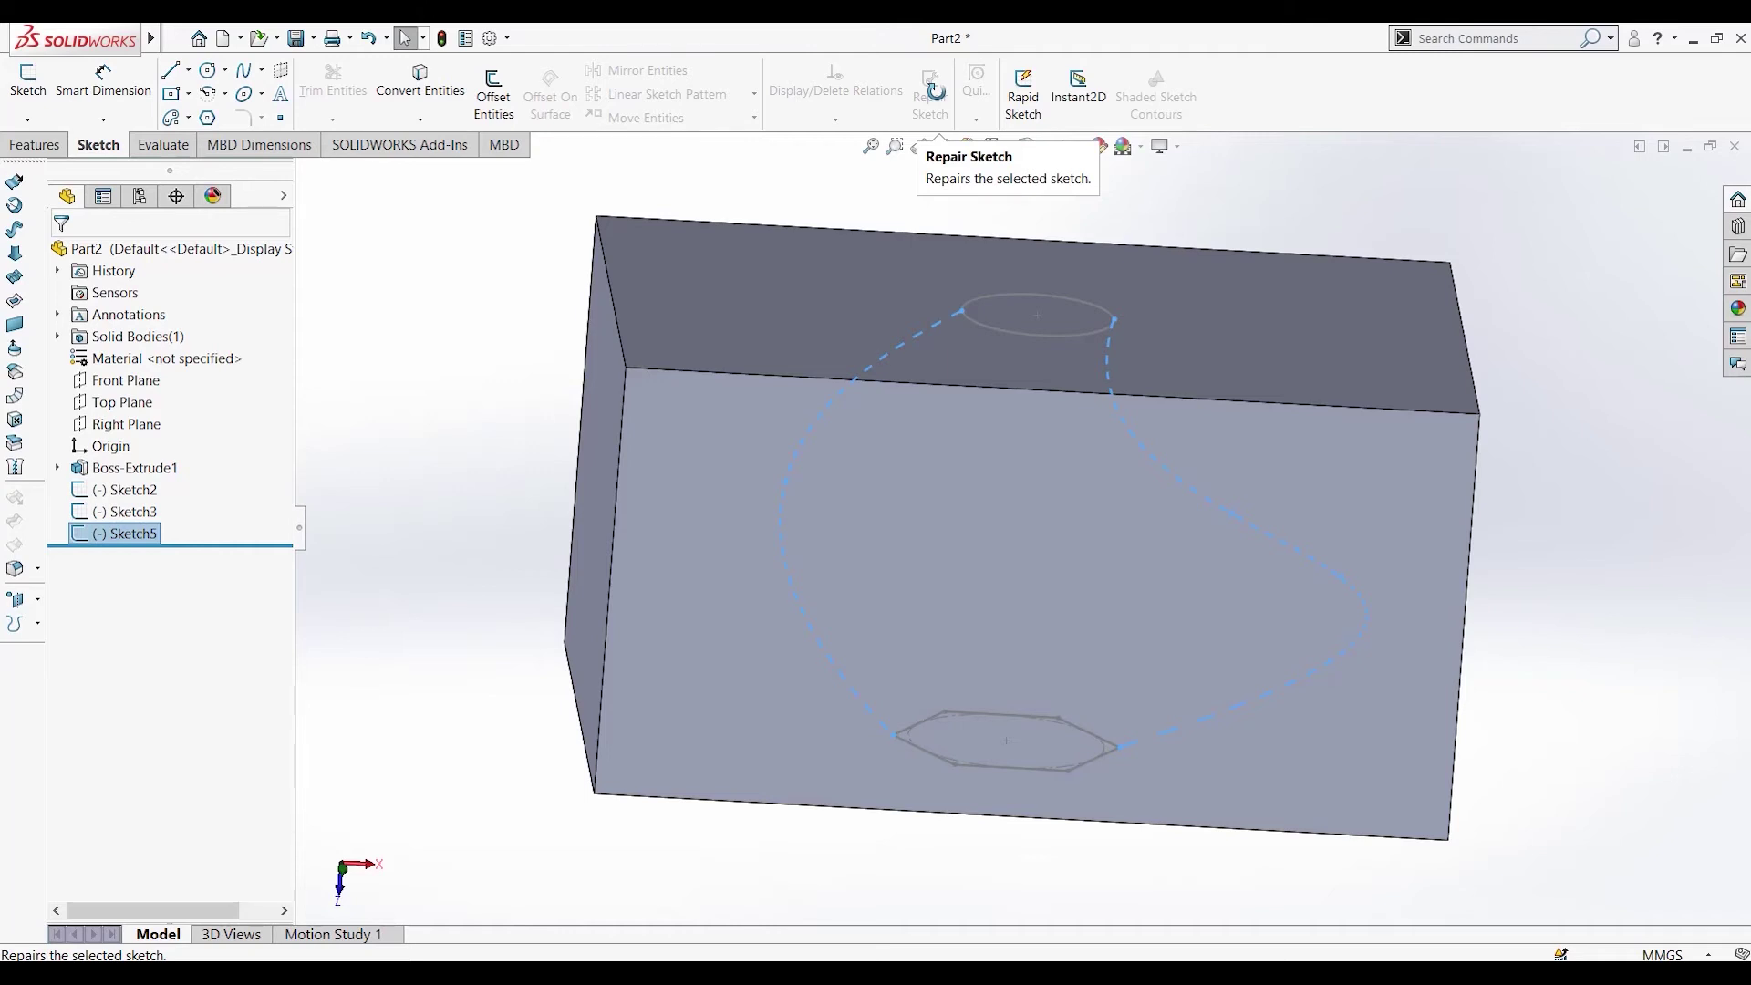
{"action": "left_click", "coordinate": [40, 143]}
{"action": "left_click", "coordinate": [534, 94]}
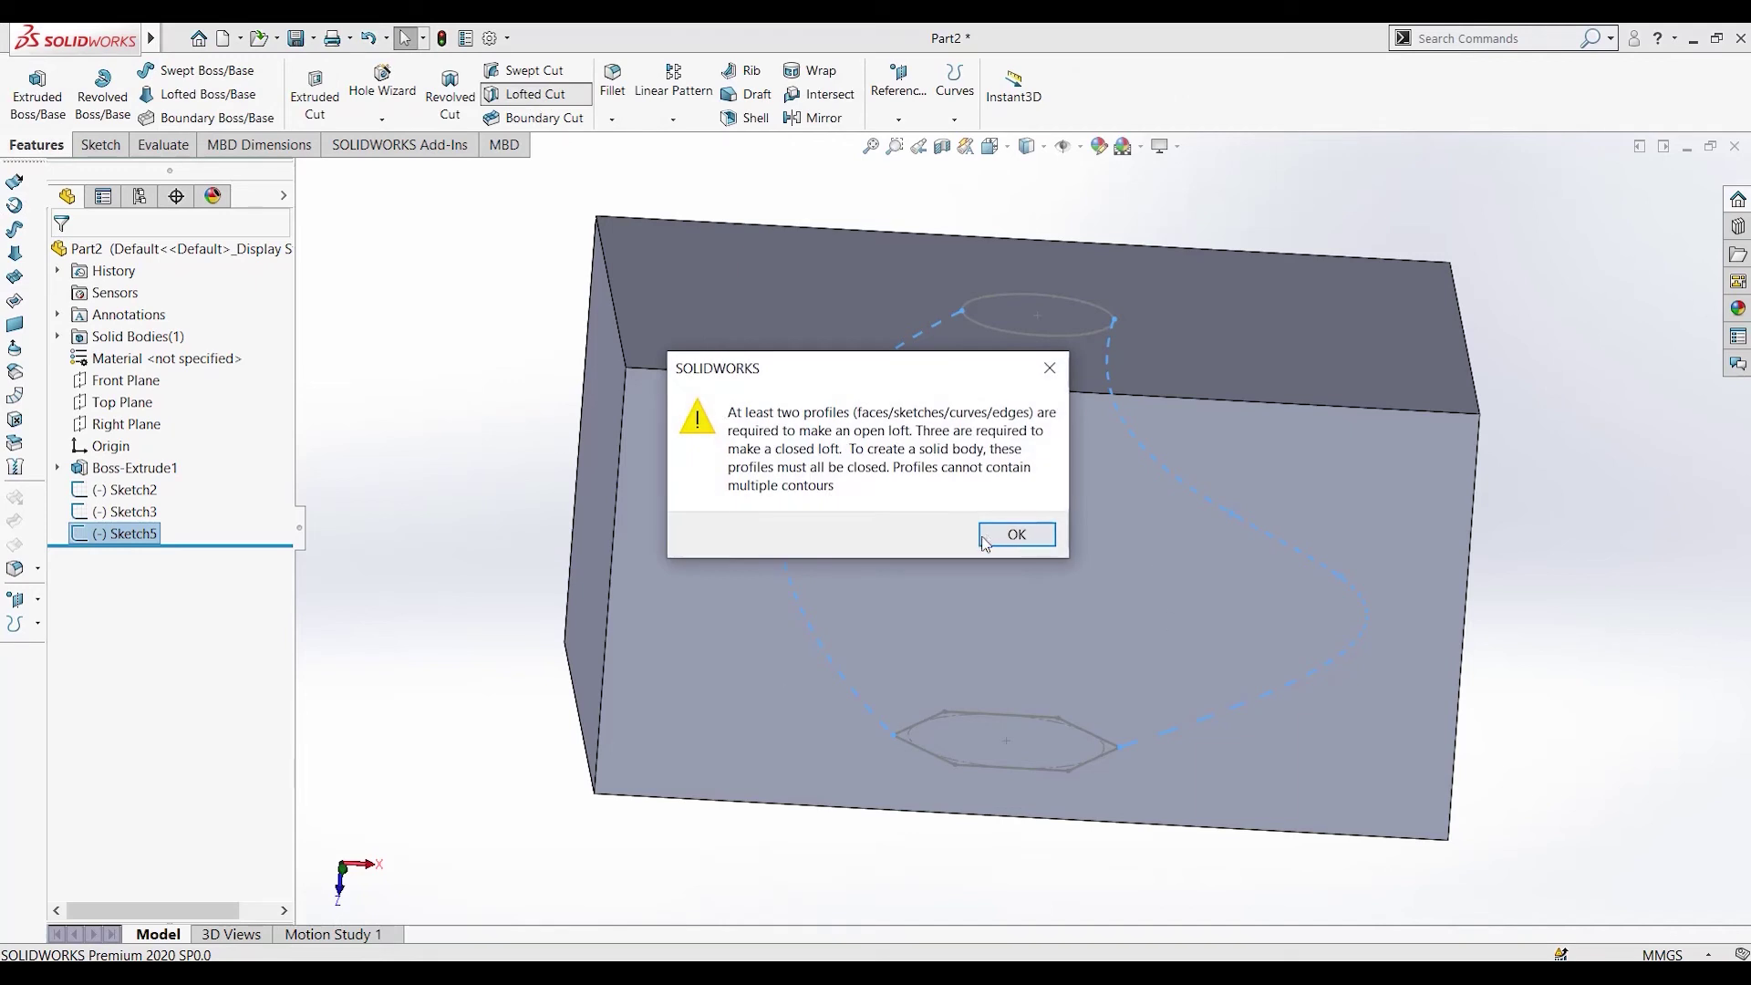
{"action": "left_click", "coordinate": [990, 538]}
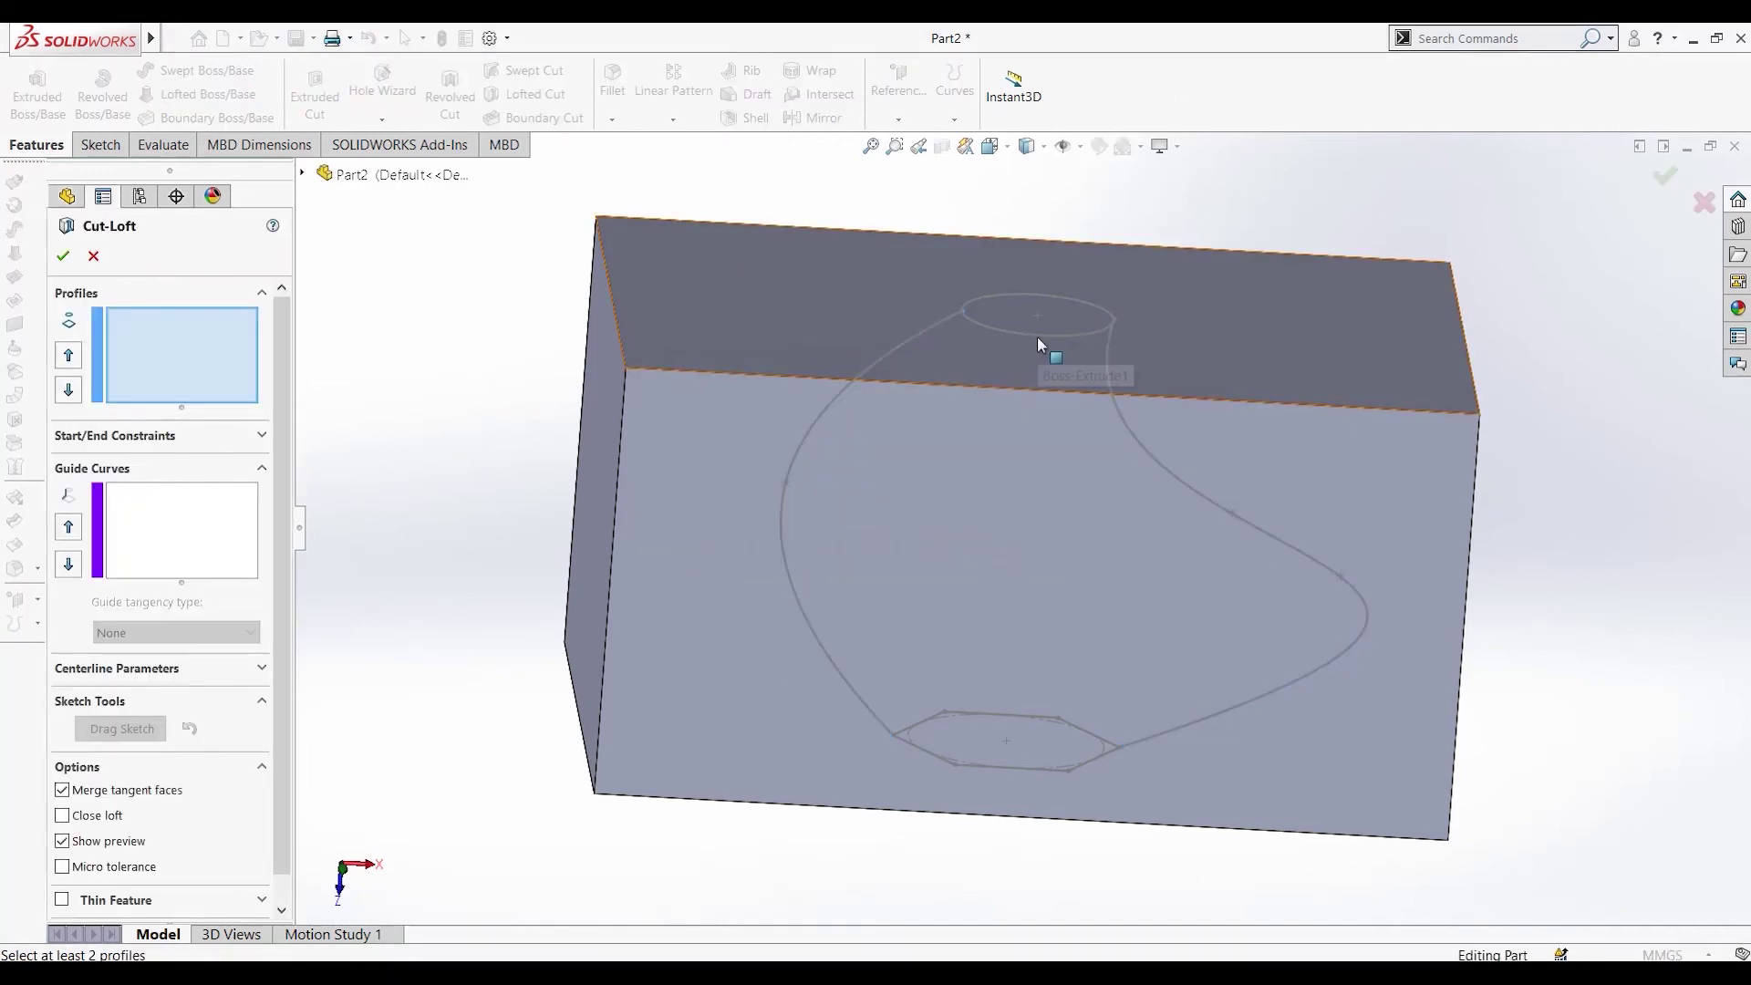
{"action": "left_click", "coordinate": [1081, 301]}
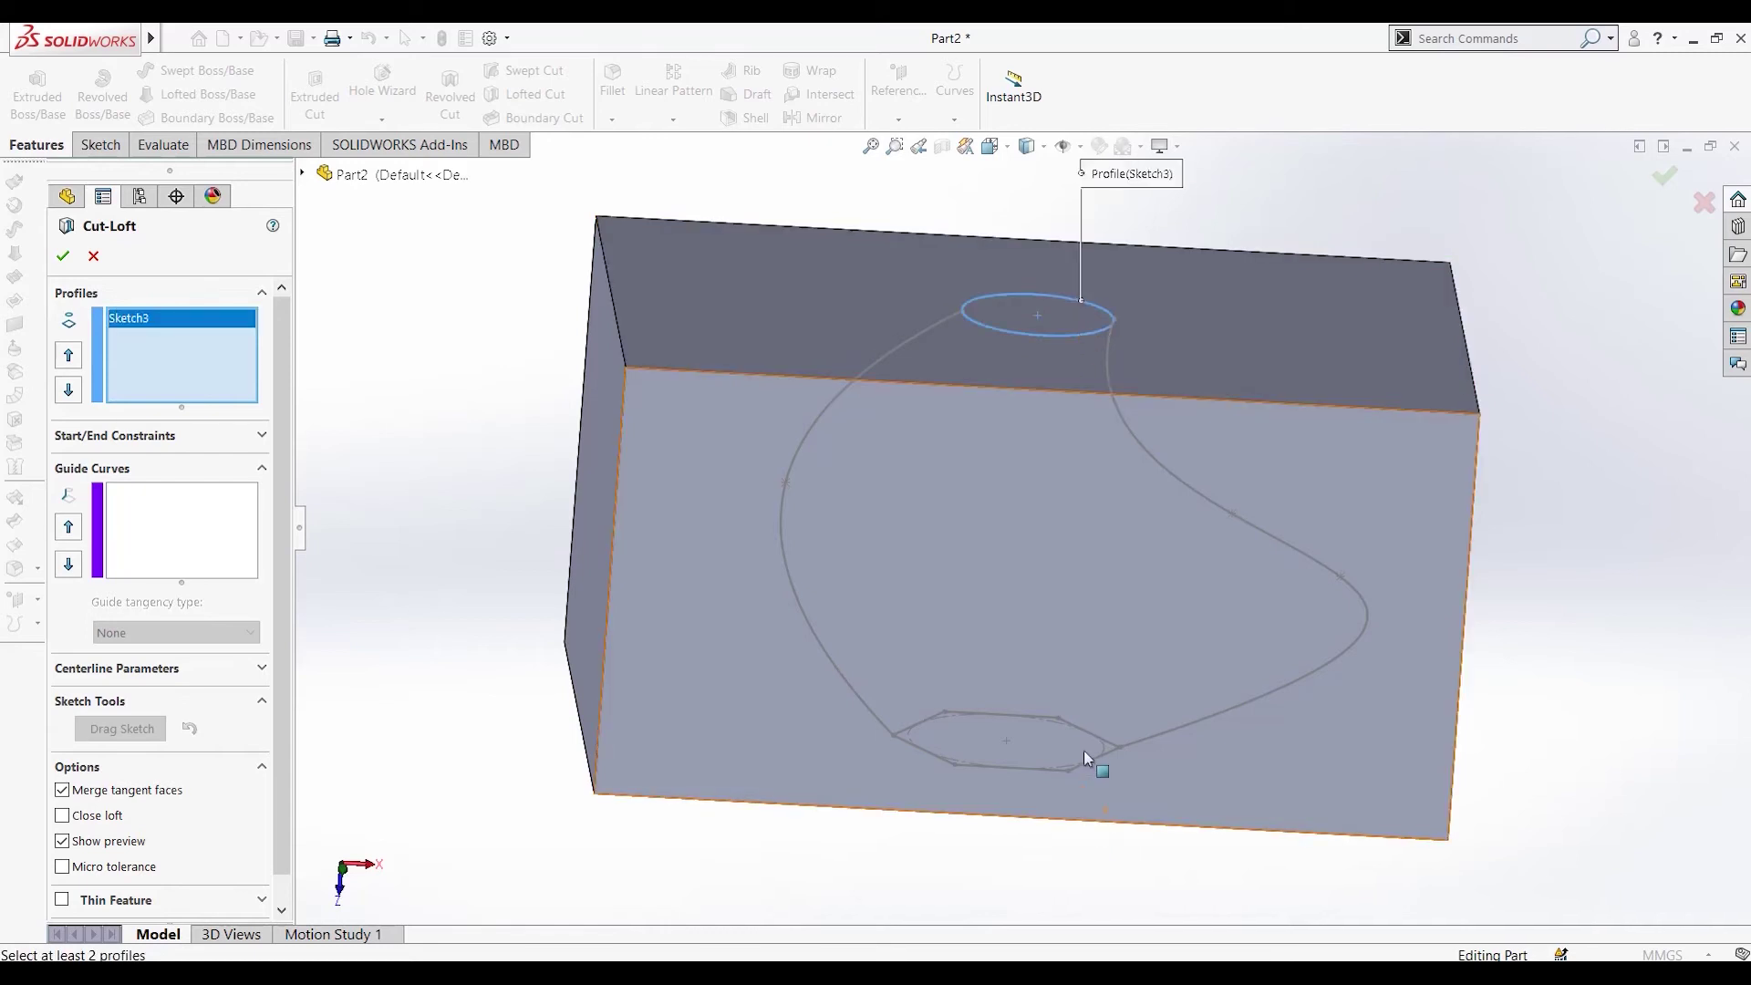
{"action": "left_click", "coordinate": [1065, 769]}
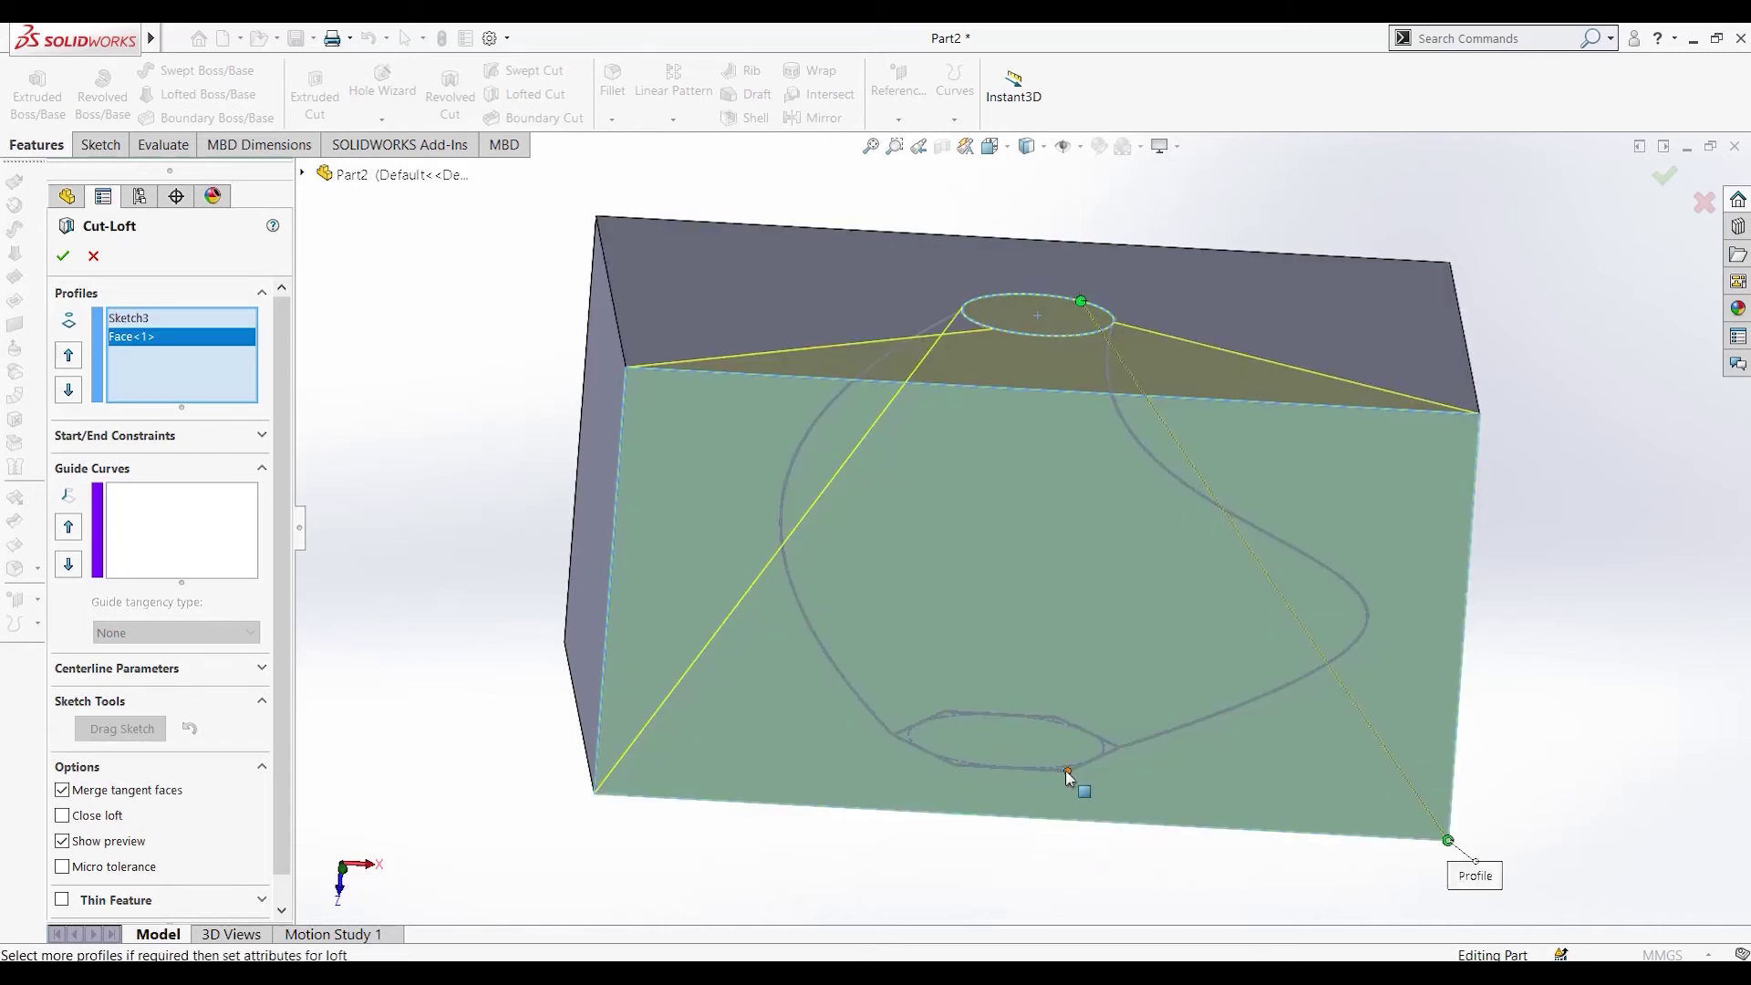
{"action": "key", "text": "Escape"}
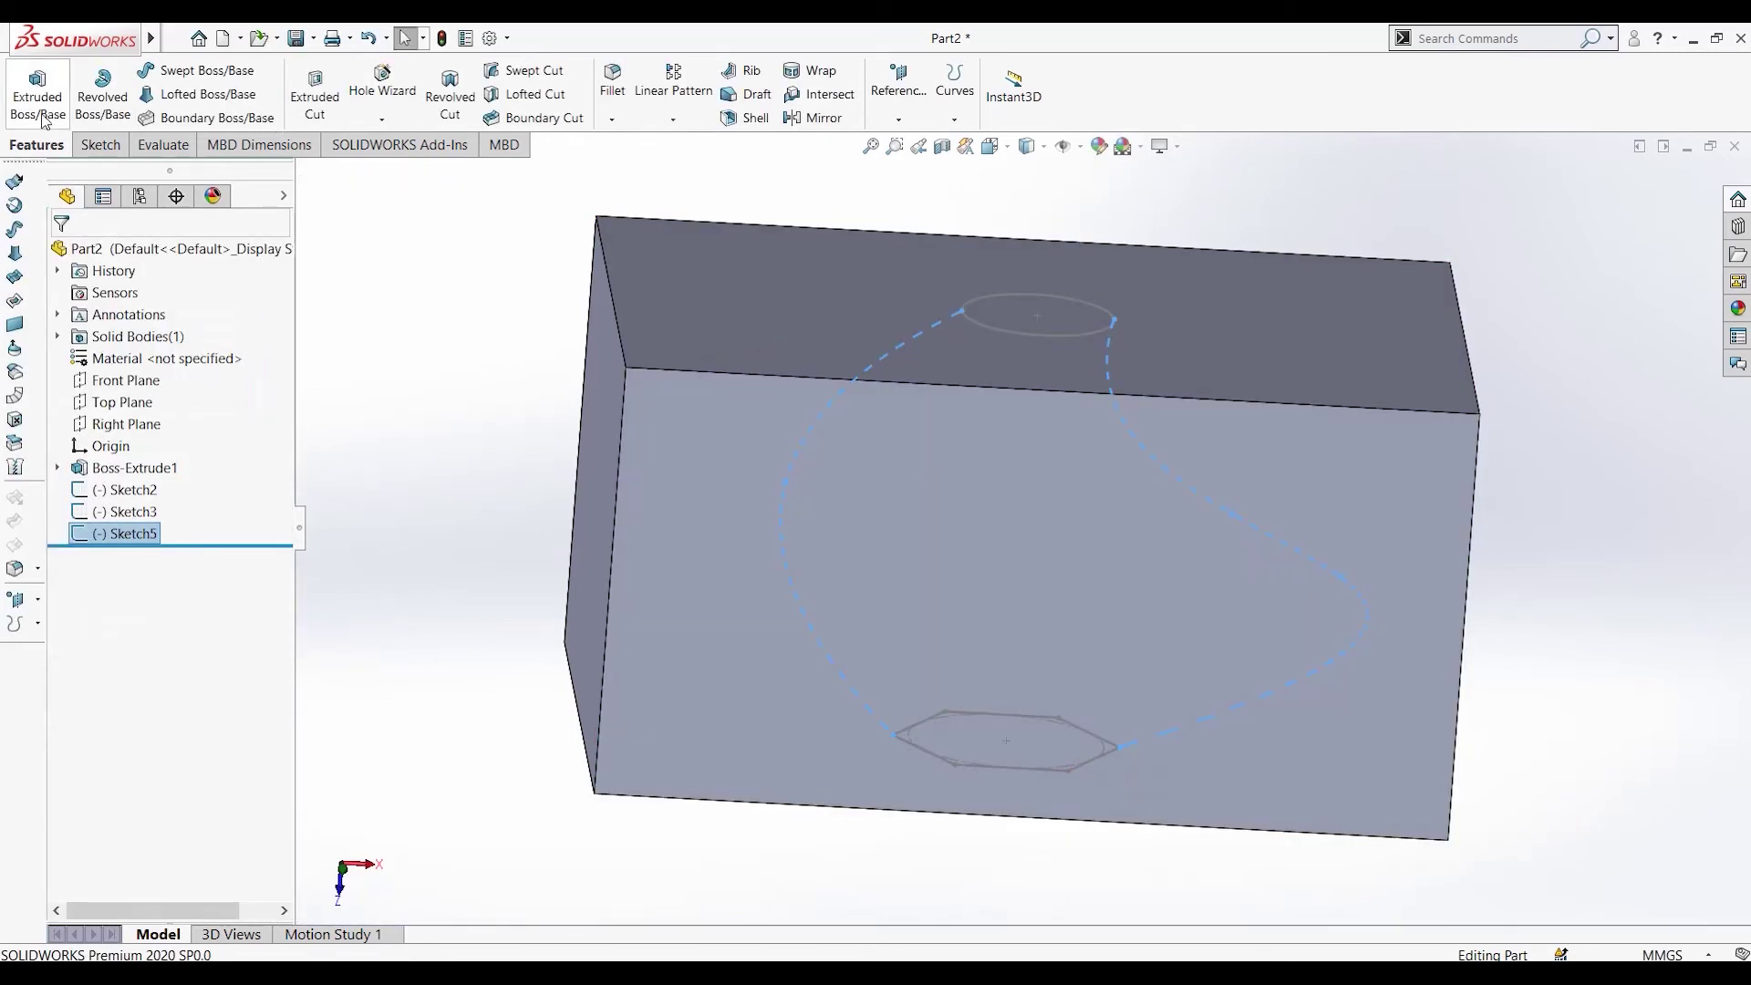
Step: Start a lofted cut with the back-face circle and the front-face hexagon as profiles
{"action": "left_click", "coordinate": [557, 95]}
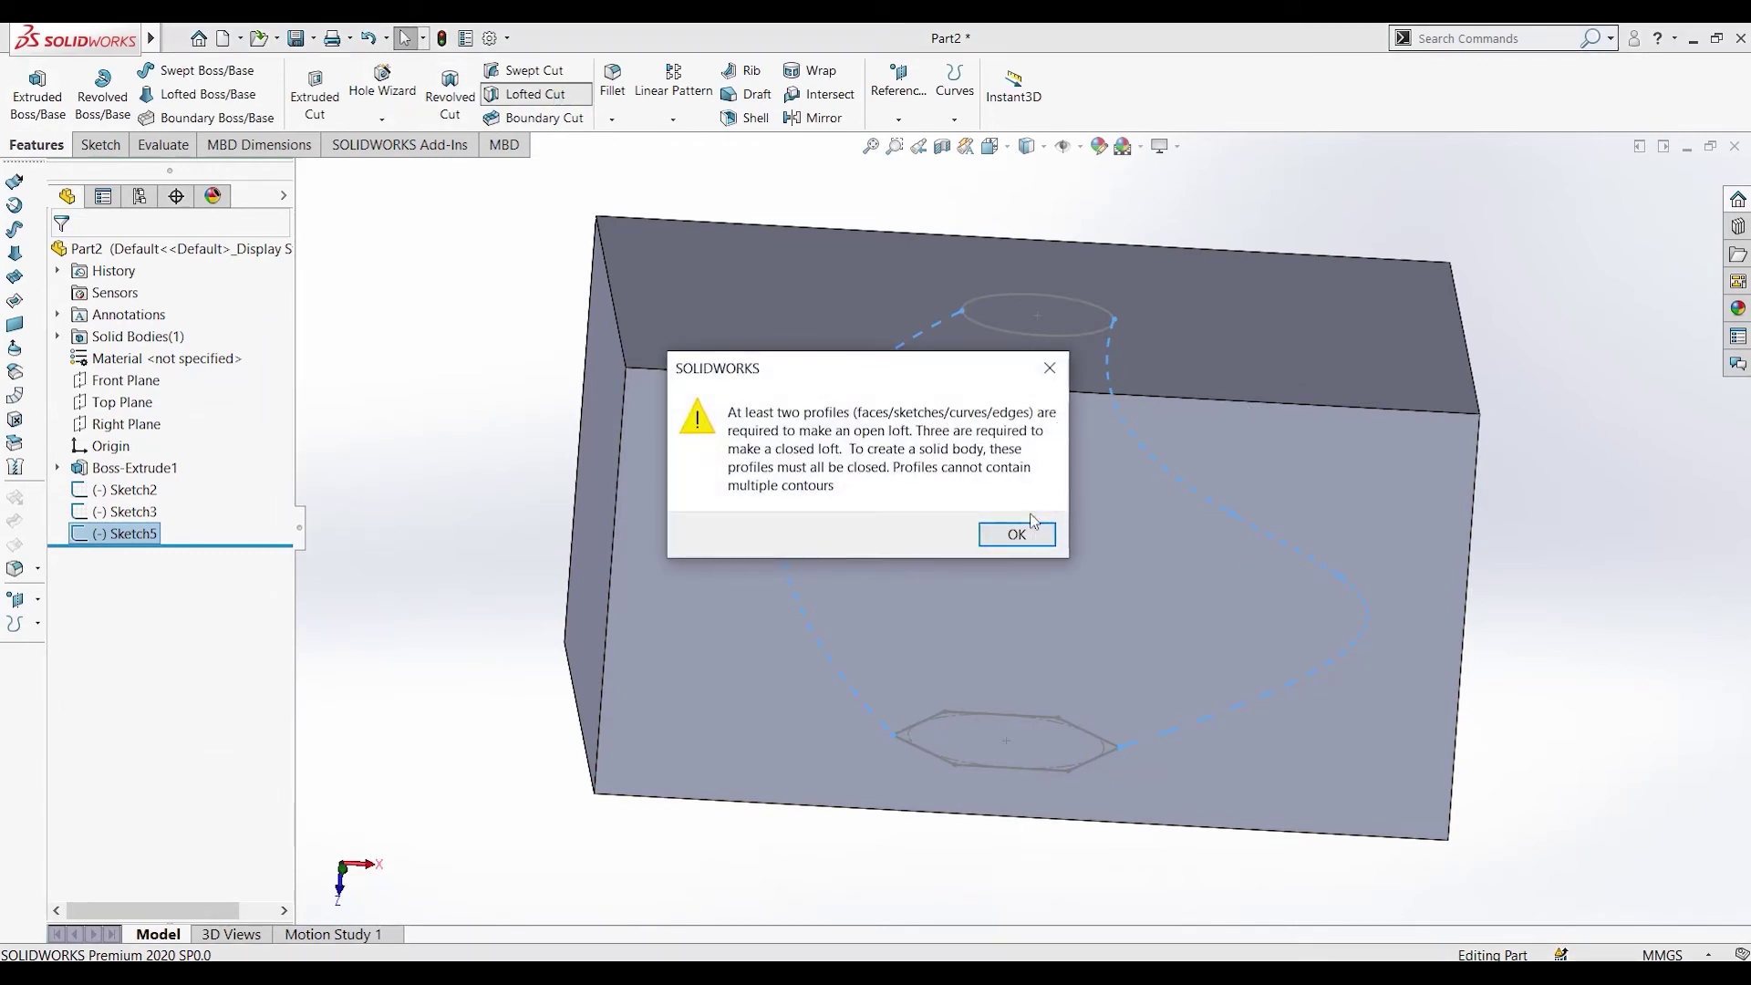
{"action": "left_click", "coordinate": [1031, 534]}
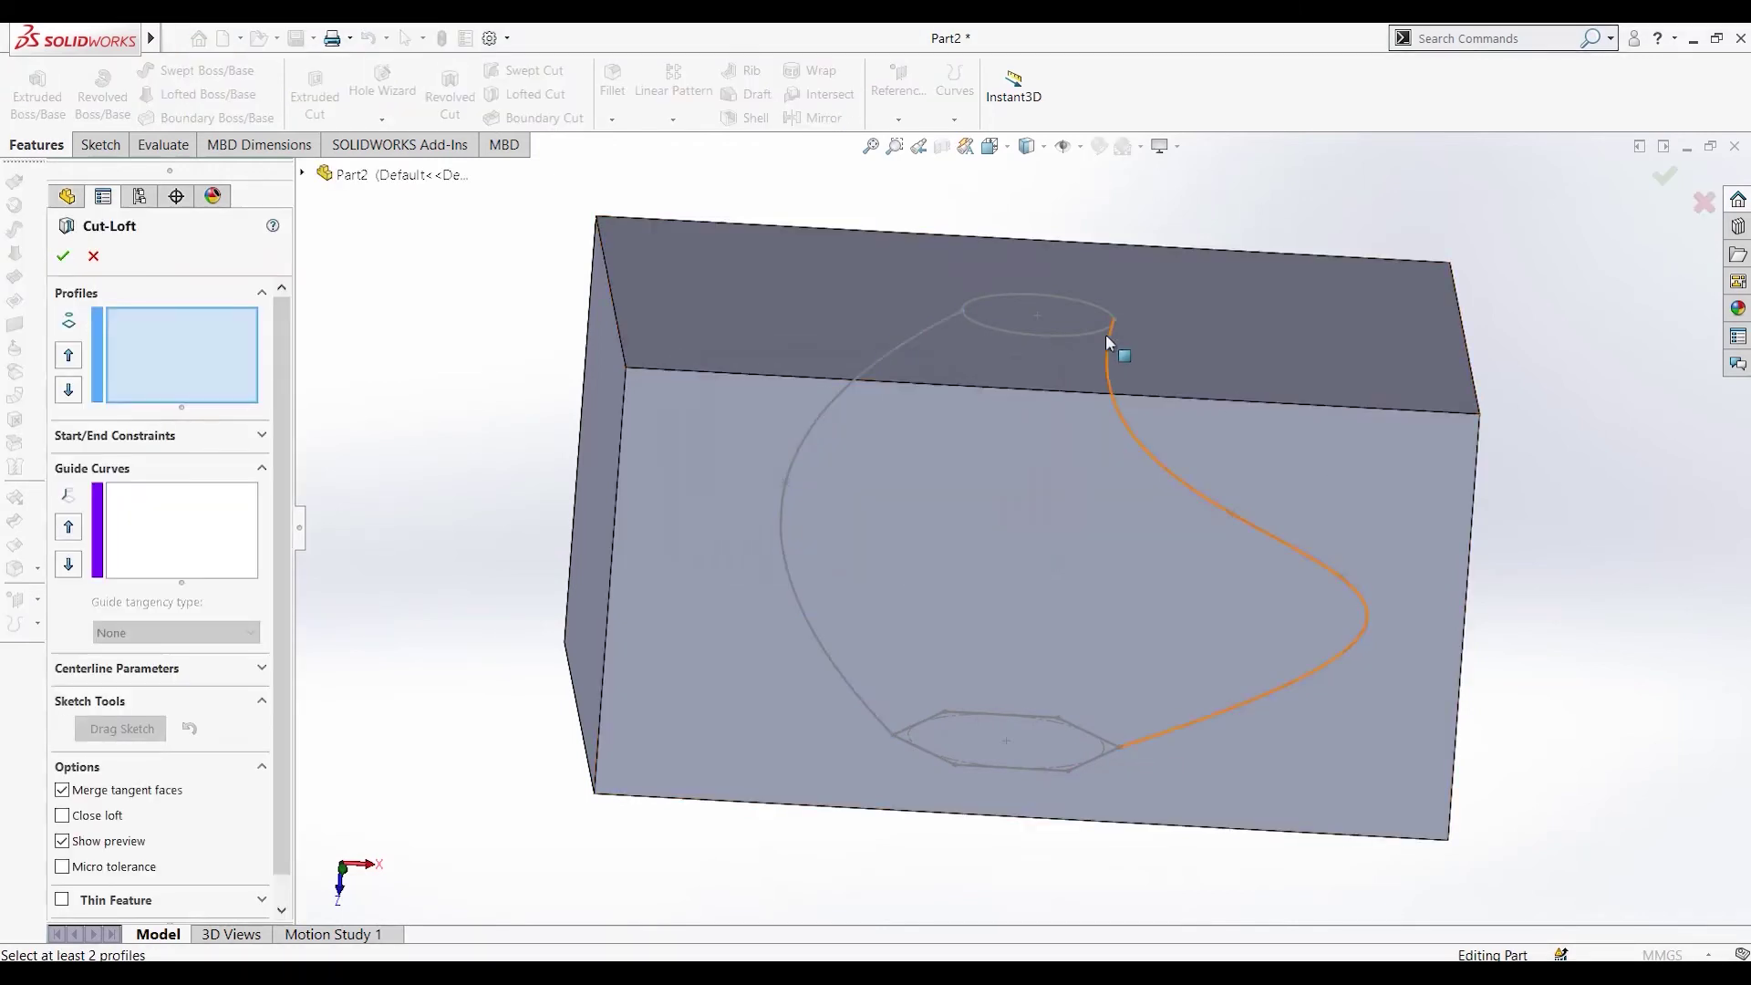
{"action": "middle_click_drag", "start_coordinate": [1152, 317], "coordinate": [985, 431]}
{"action": "left_click", "coordinate": [972, 365]}
{"action": "mouse_move", "coordinate": [1389, 589]}
{"action": "middle_mouse_down"}
{"action": "mouse_move", "coordinate": [1298, 632]}
{"action": "mouse_move", "coordinate": [1186, 584]}
{"action": "mouse_move", "coordinate": [1102, 518]}
{"action": "middle_mouse_up"}
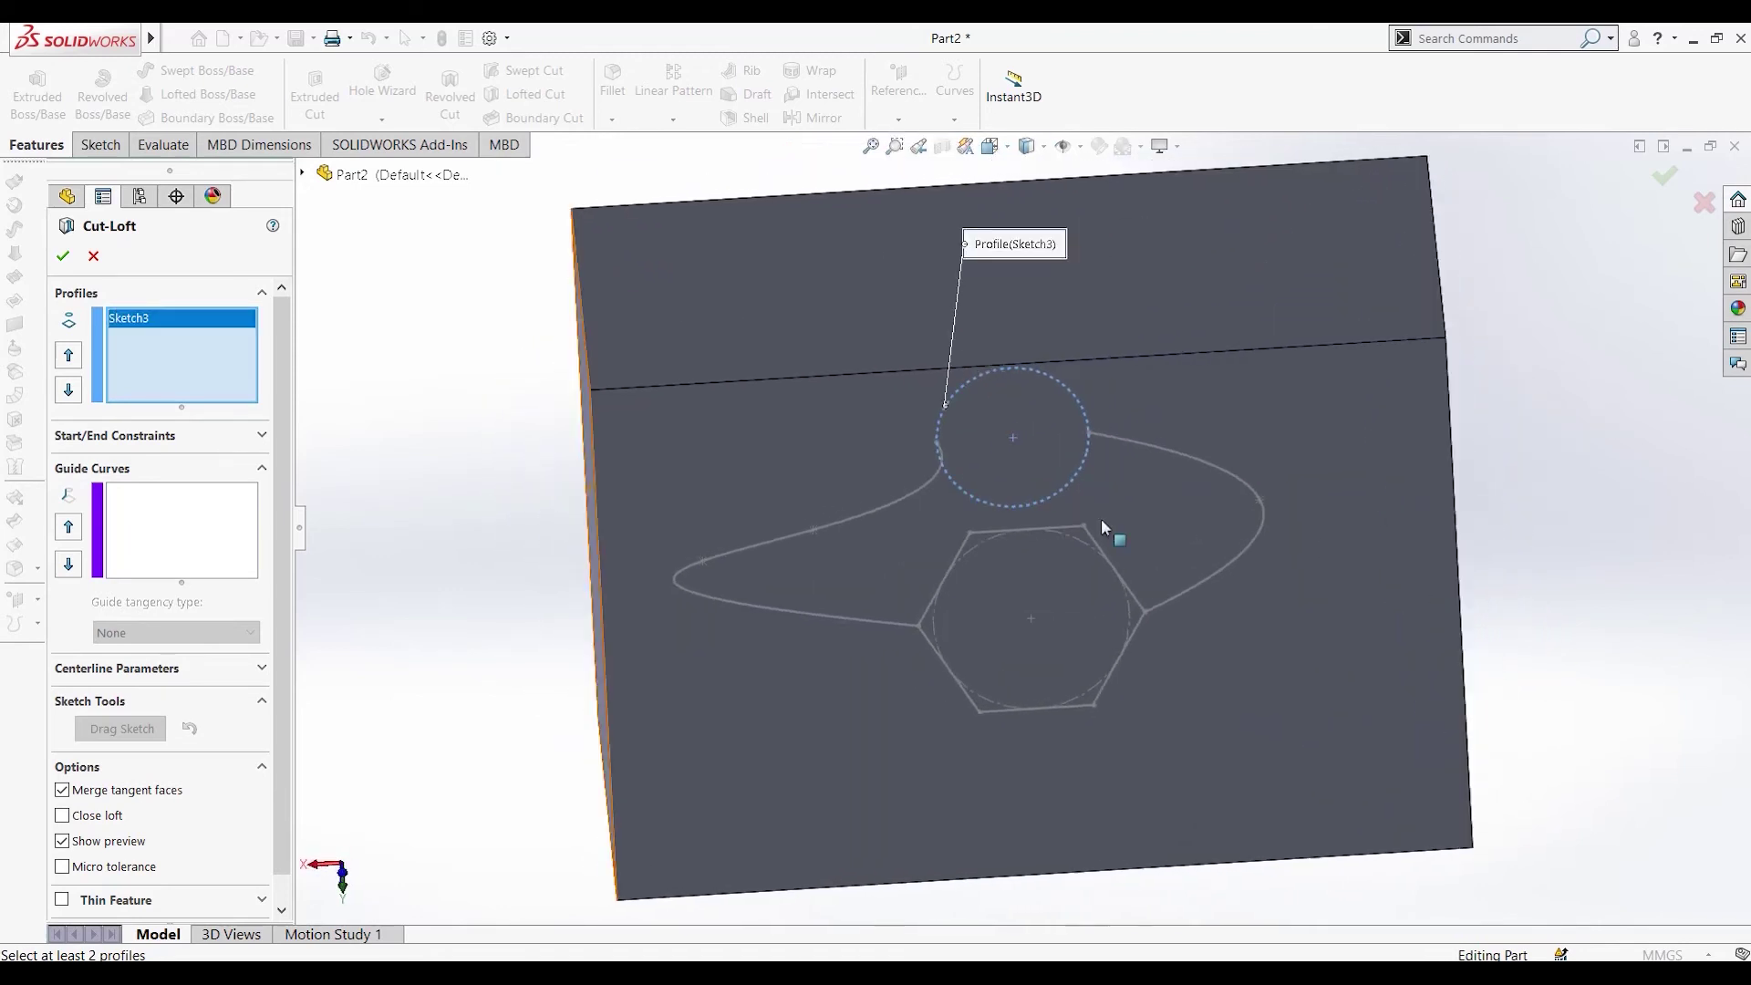
{"action": "left_click", "coordinate": [976, 532]}
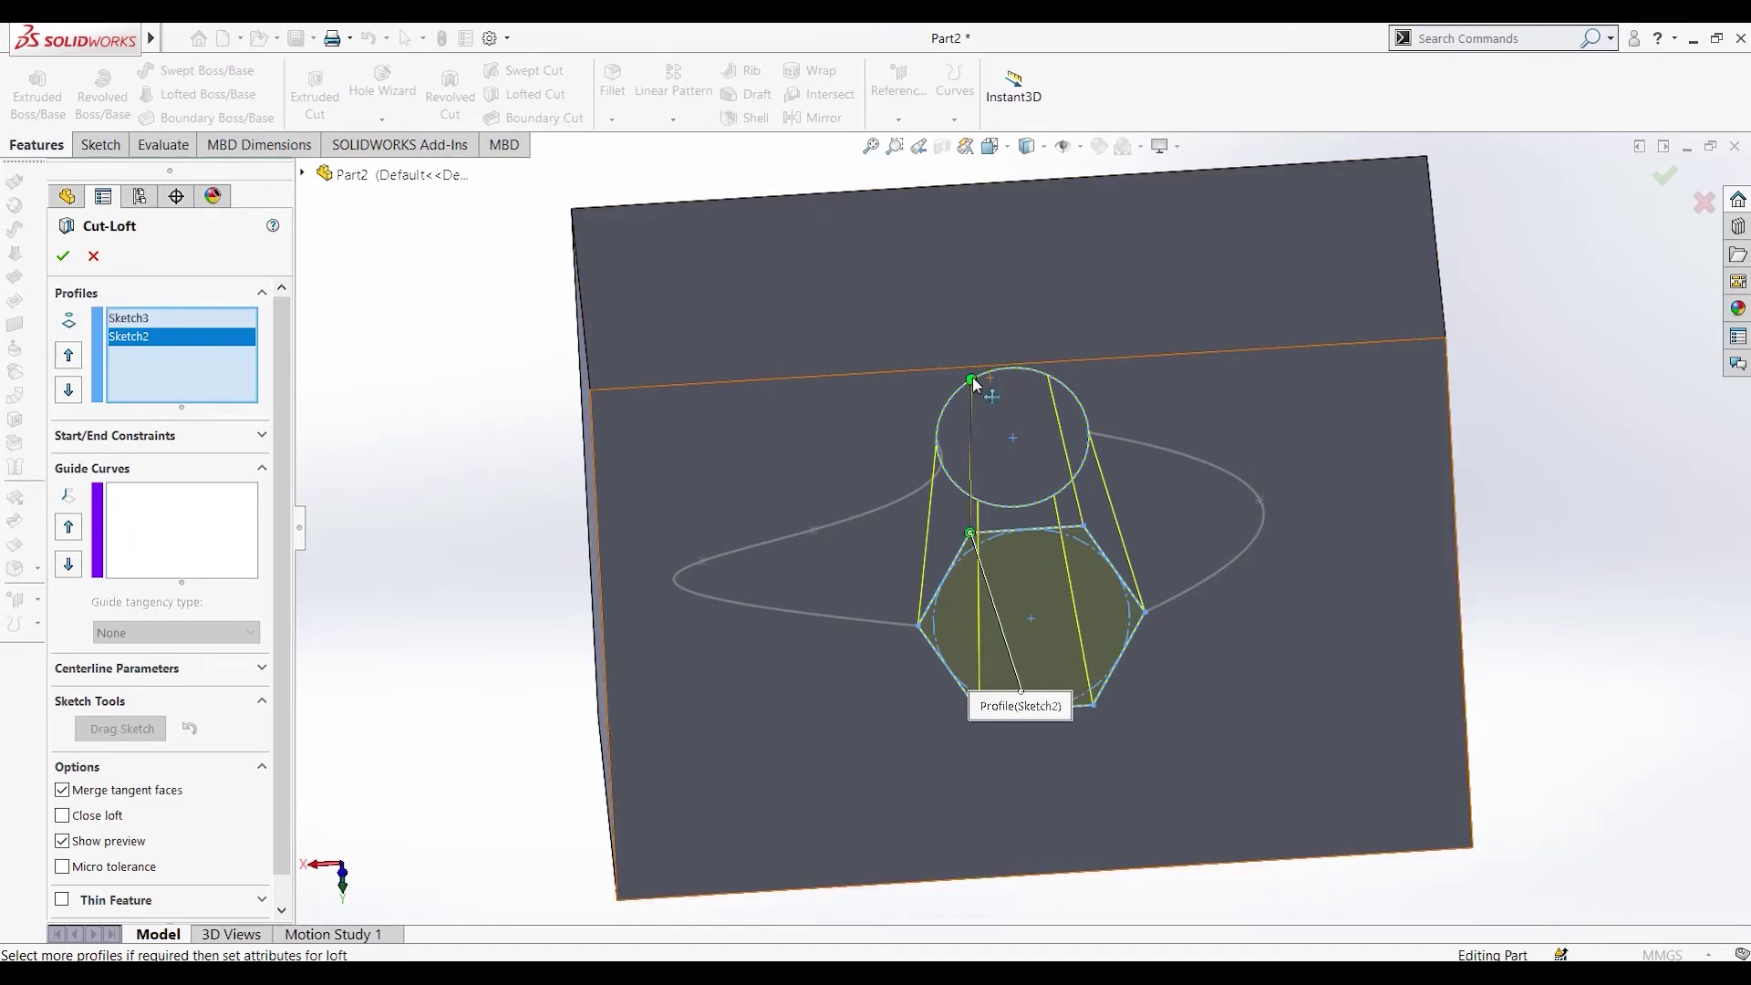
Step: Shift the loft's connector point back and forth along the circle profile to change its alignment with the hexagon
{"action": "left_click_drag", "start_coordinate": [973, 383], "coordinate": [1060, 384]}
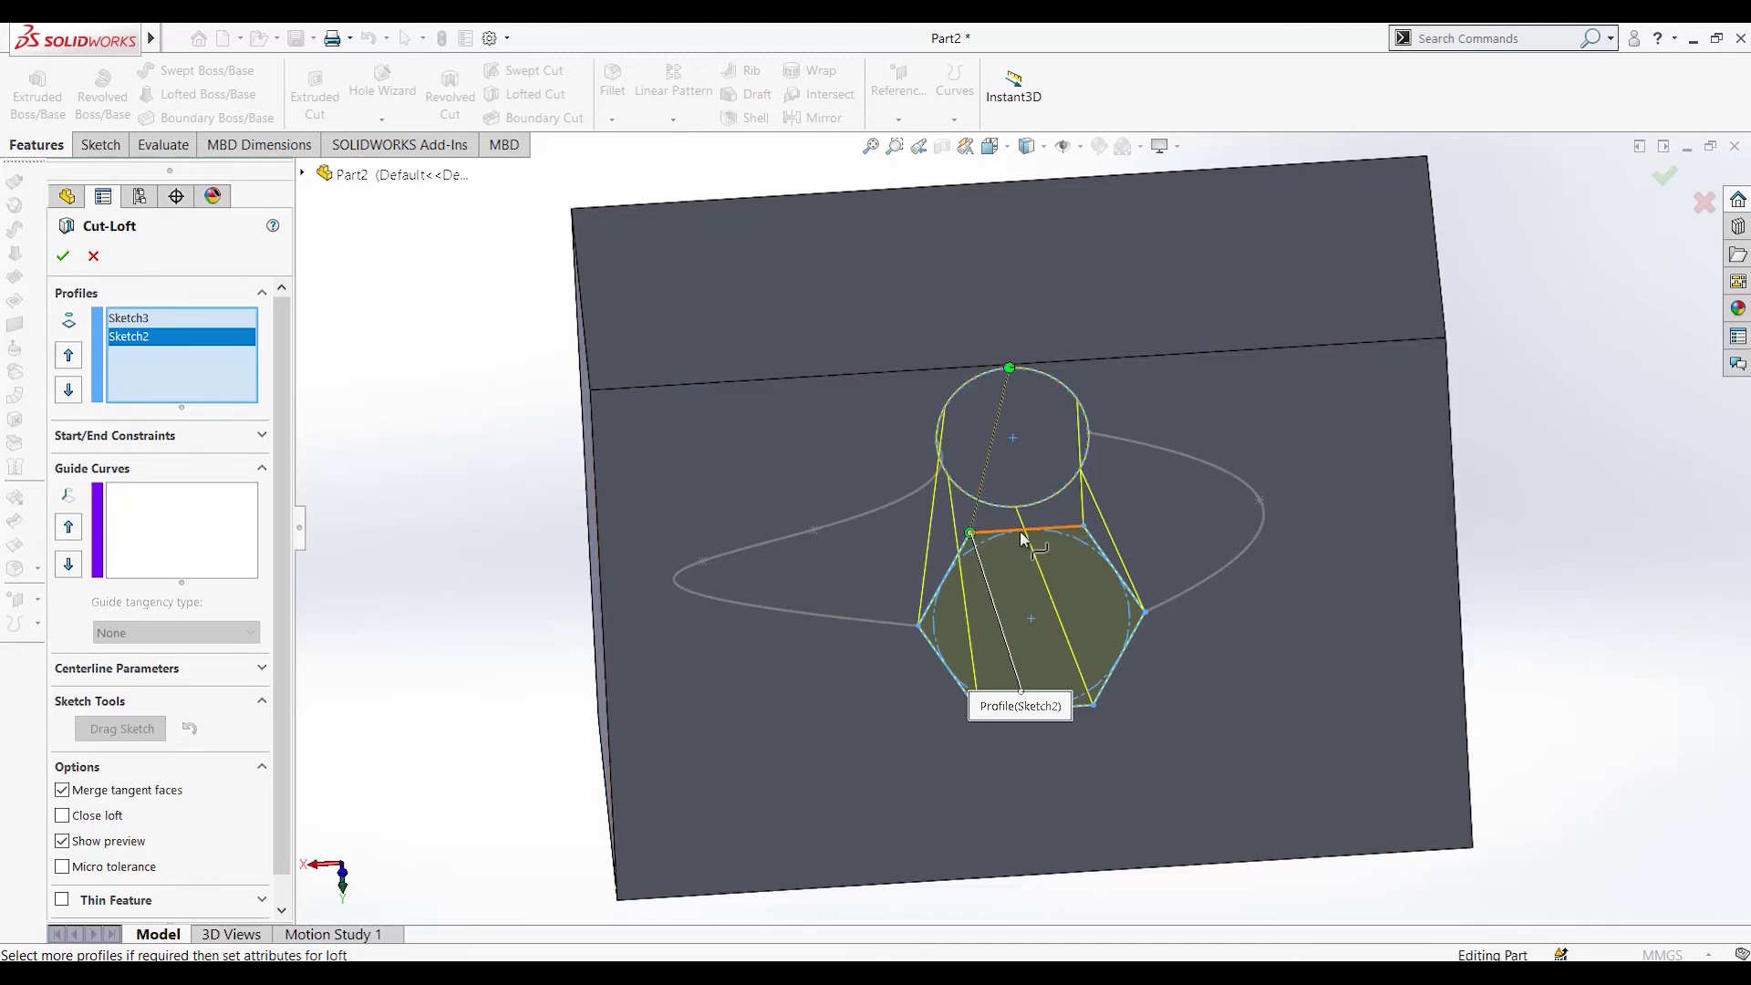
{"action": "middle_click_drag", "start_coordinate": [715, 762], "coordinate": [702, 719]}
{"action": "left_click_drag", "start_coordinate": [1055, 402], "coordinate": [978, 397]}
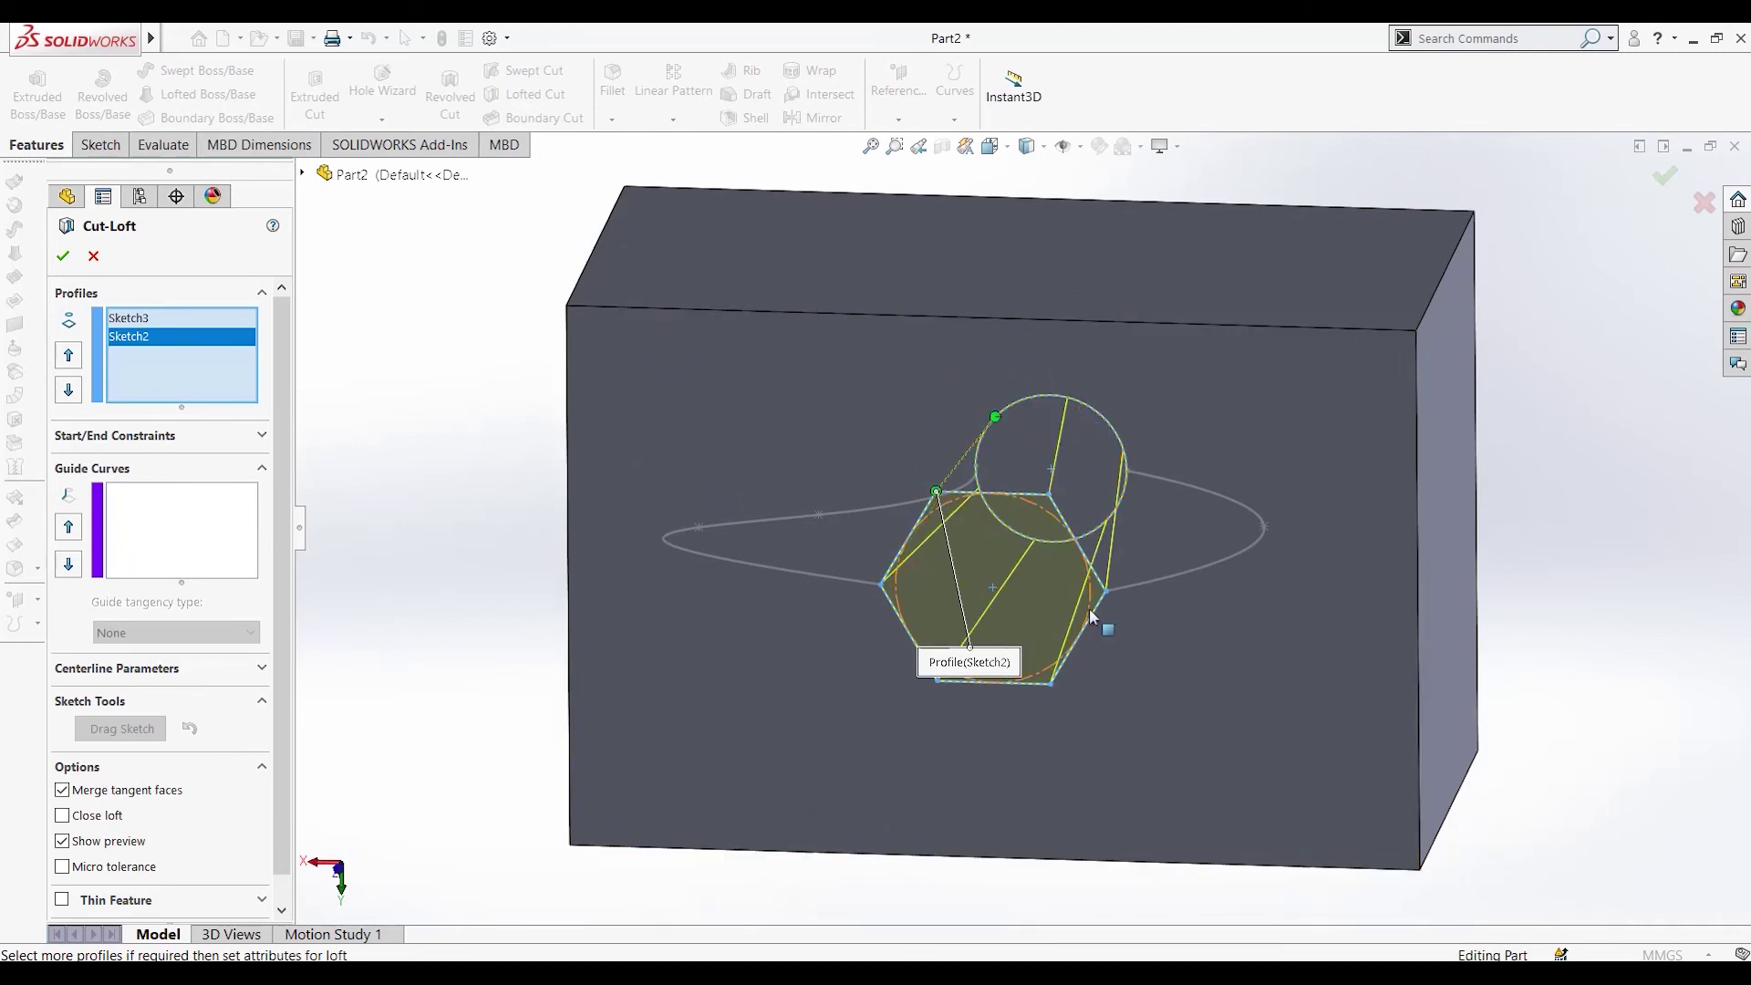
Step: Add both splines as separate open-loop guide curves with To Next Guide influence and create the lofted cut
{"action": "left_click", "coordinate": [174, 563]}
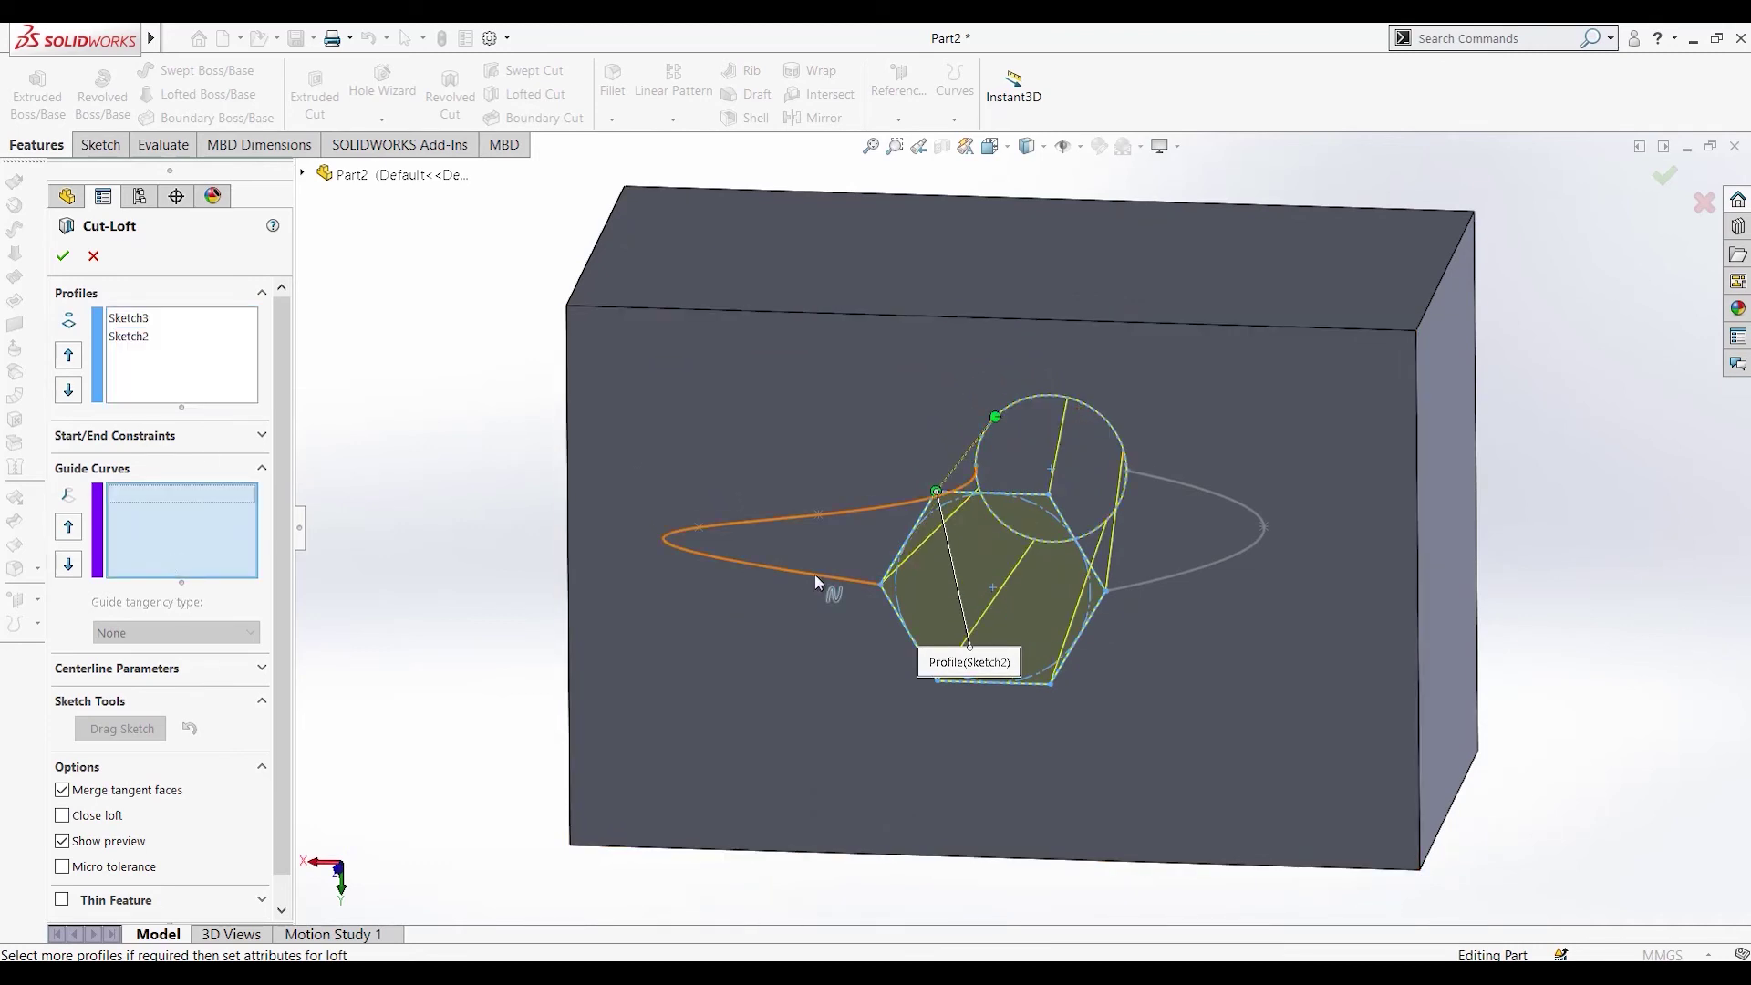
{"action": "left_click", "coordinate": [818, 581]}
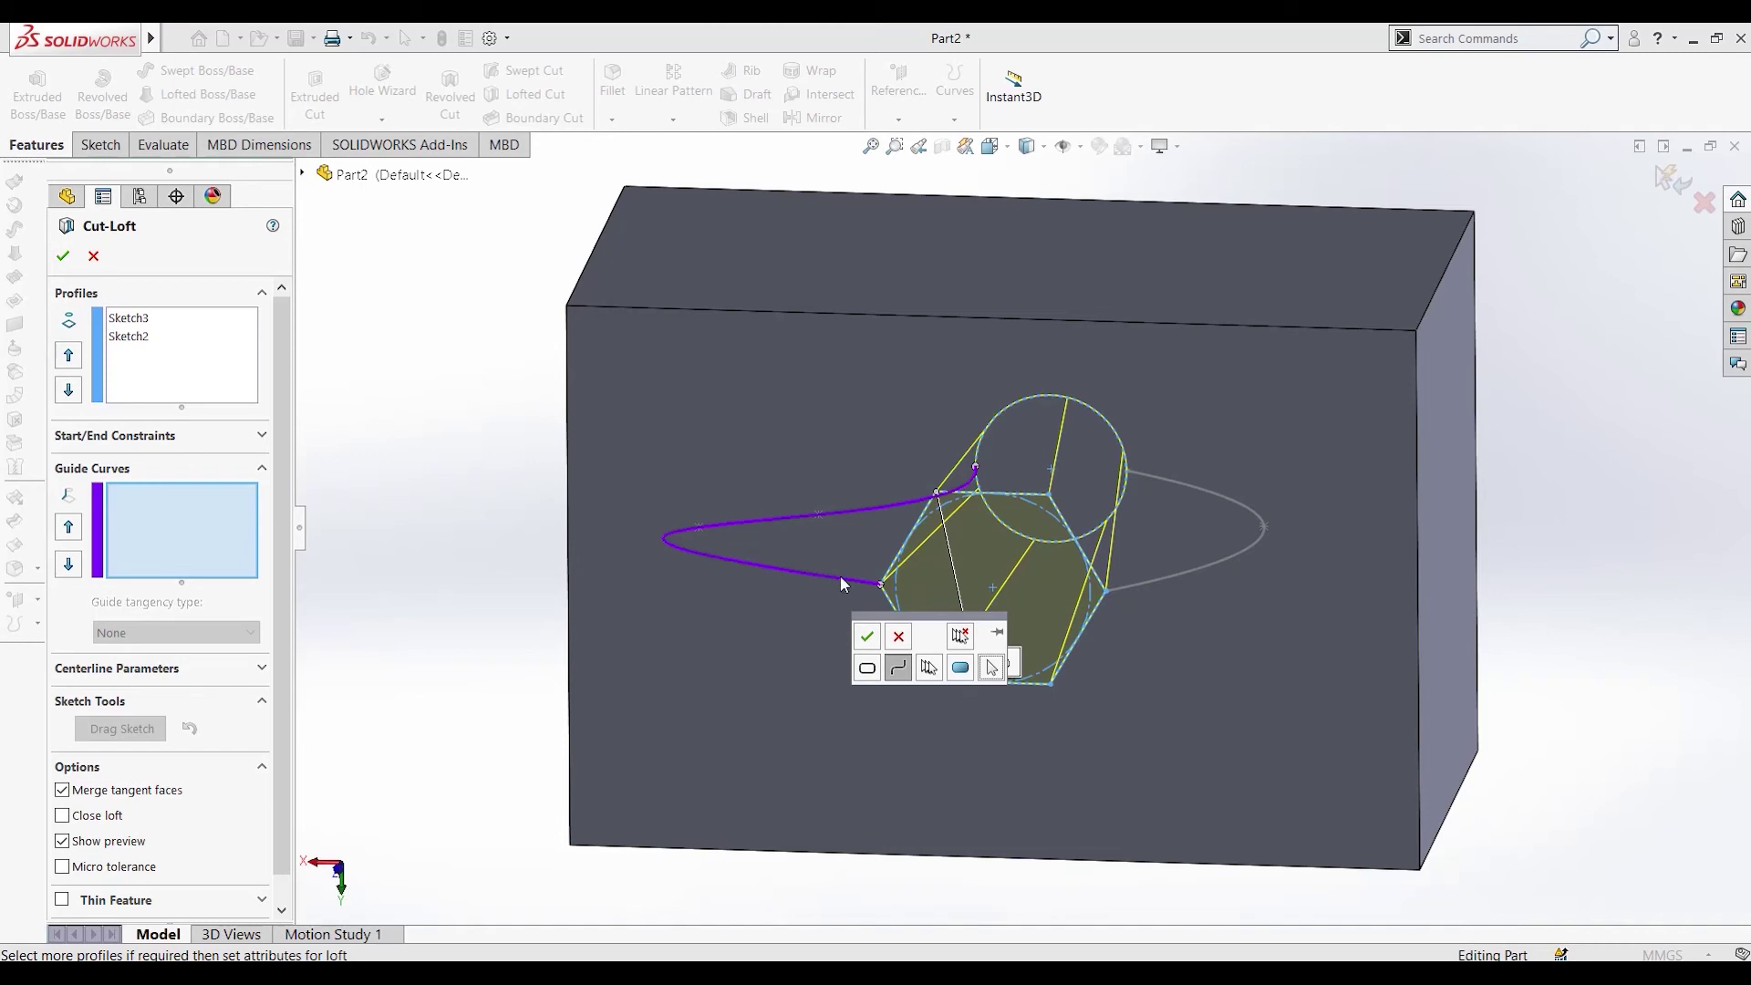
{"action": "left_click", "coordinate": [868, 639]}
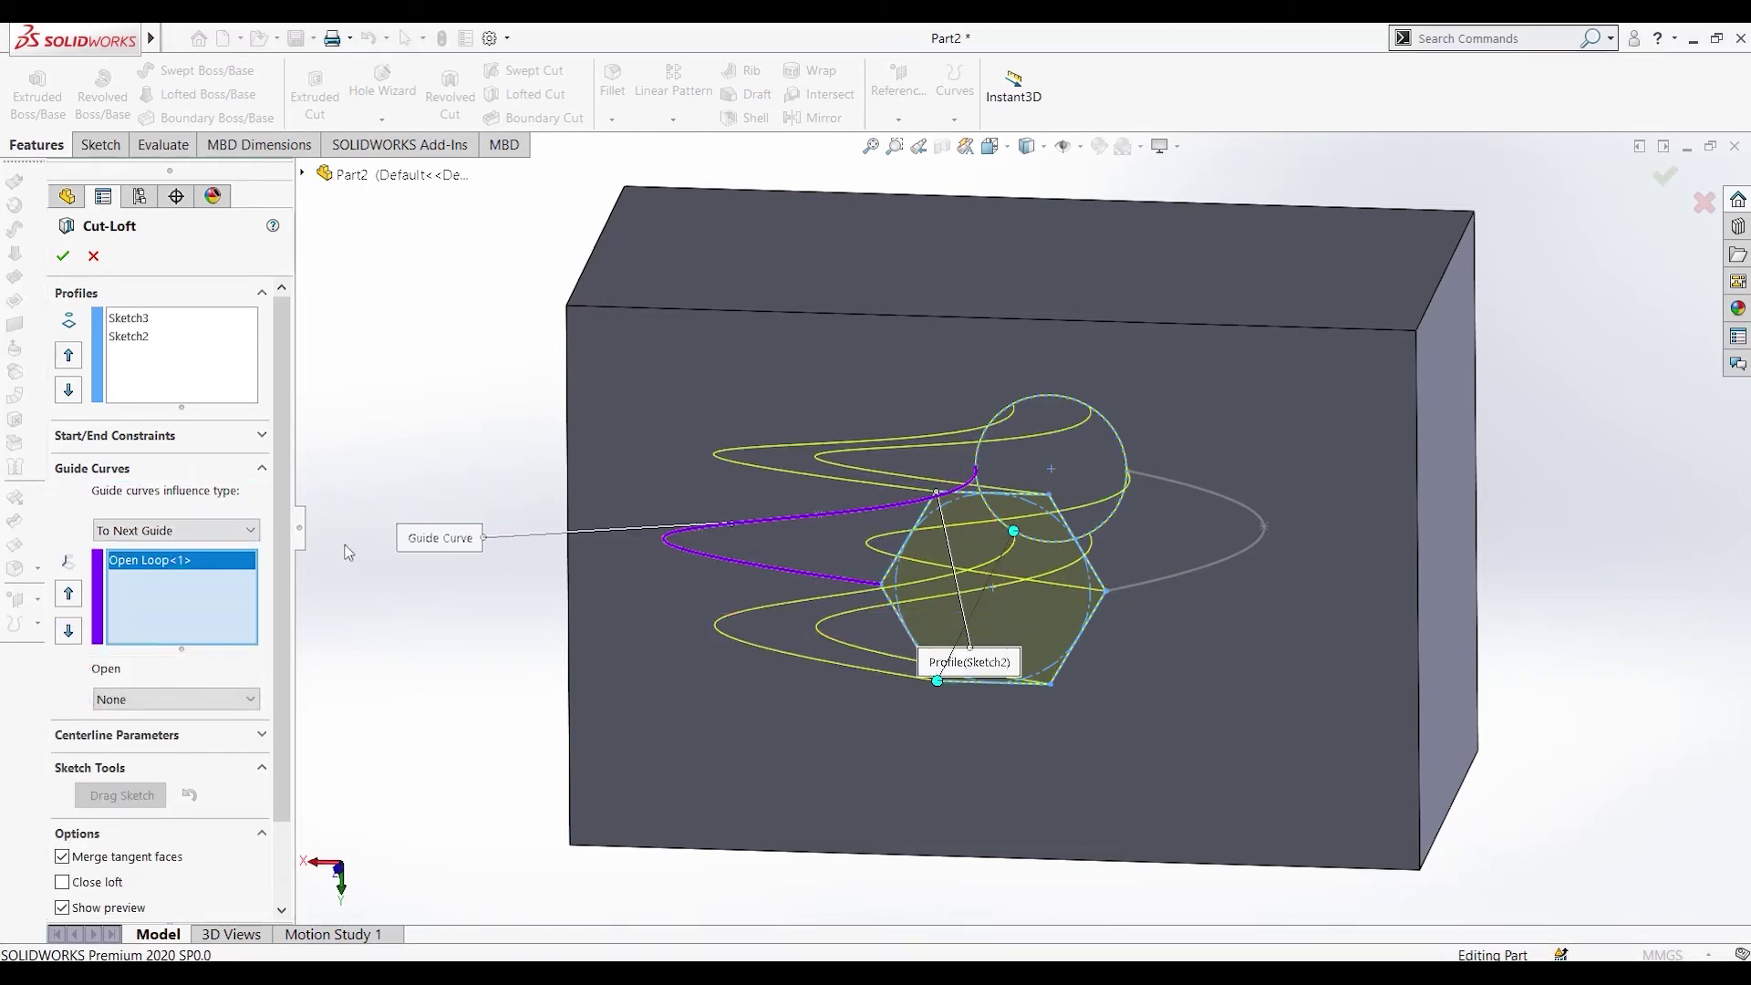
{"action": "left_click", "coordinate": [1238, 549]}
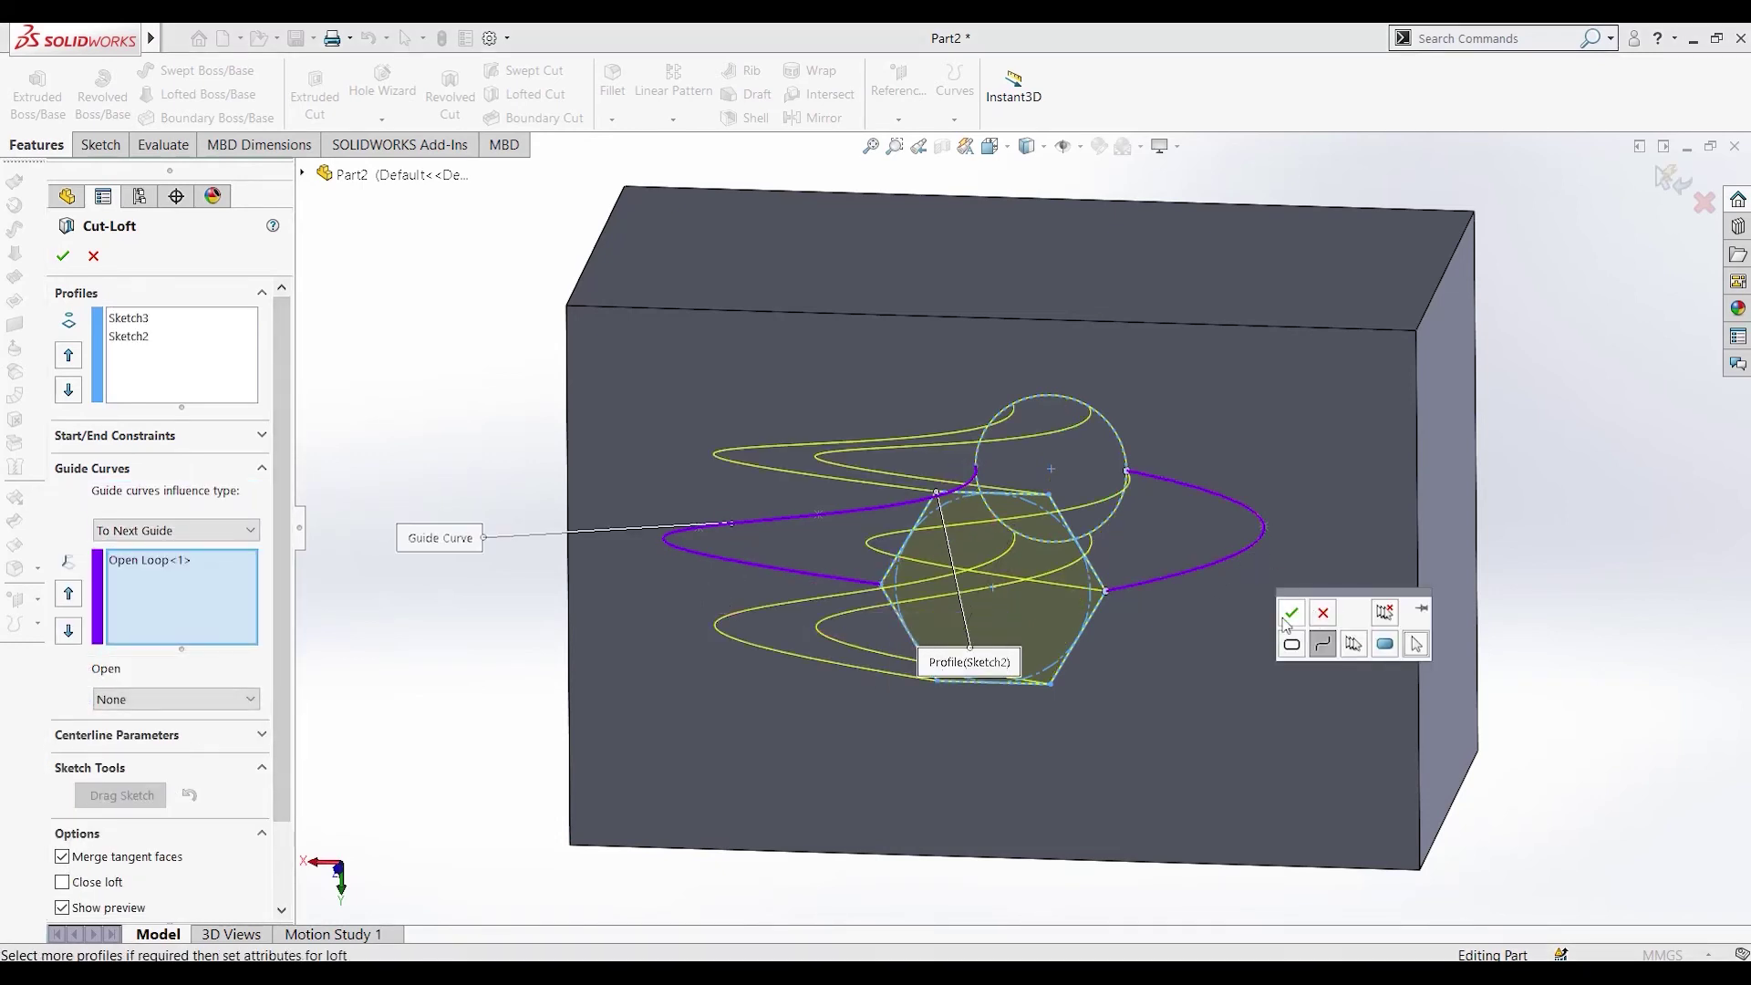
{"action": "left_click", "coordinate": [1290, 617]}
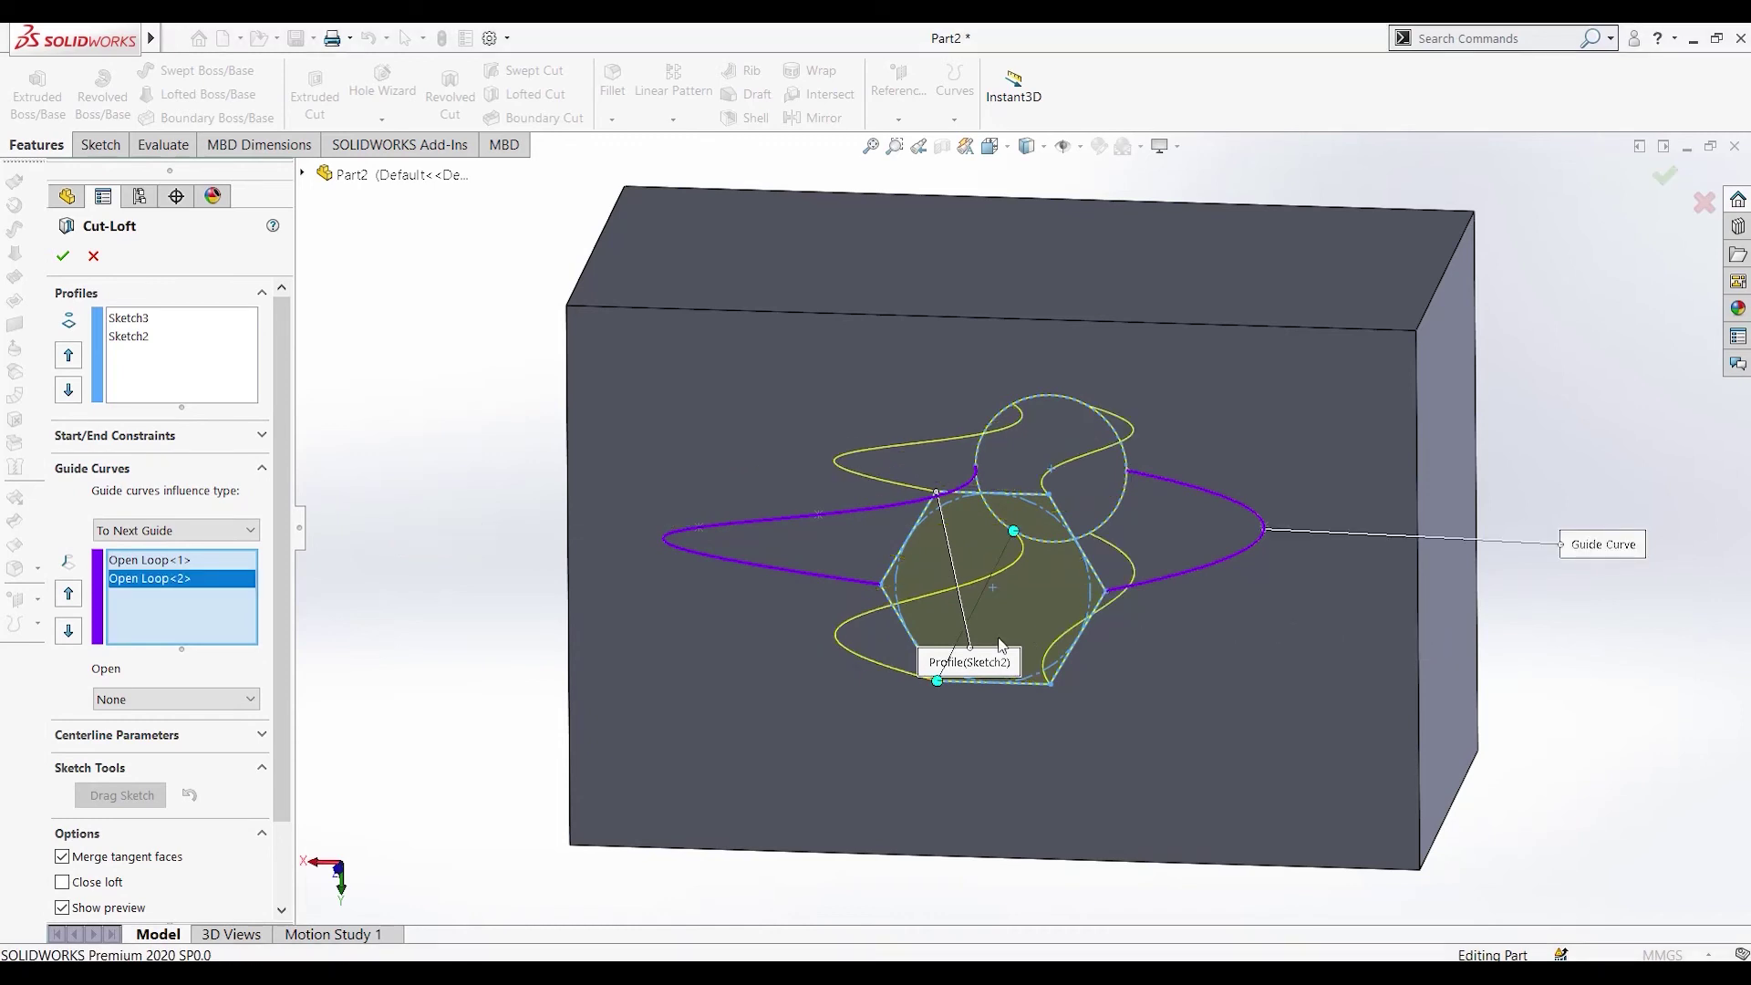
{"action": "middle_click_drag", "start_coordinate": [565, 626], "coordinate": [598, 600]}
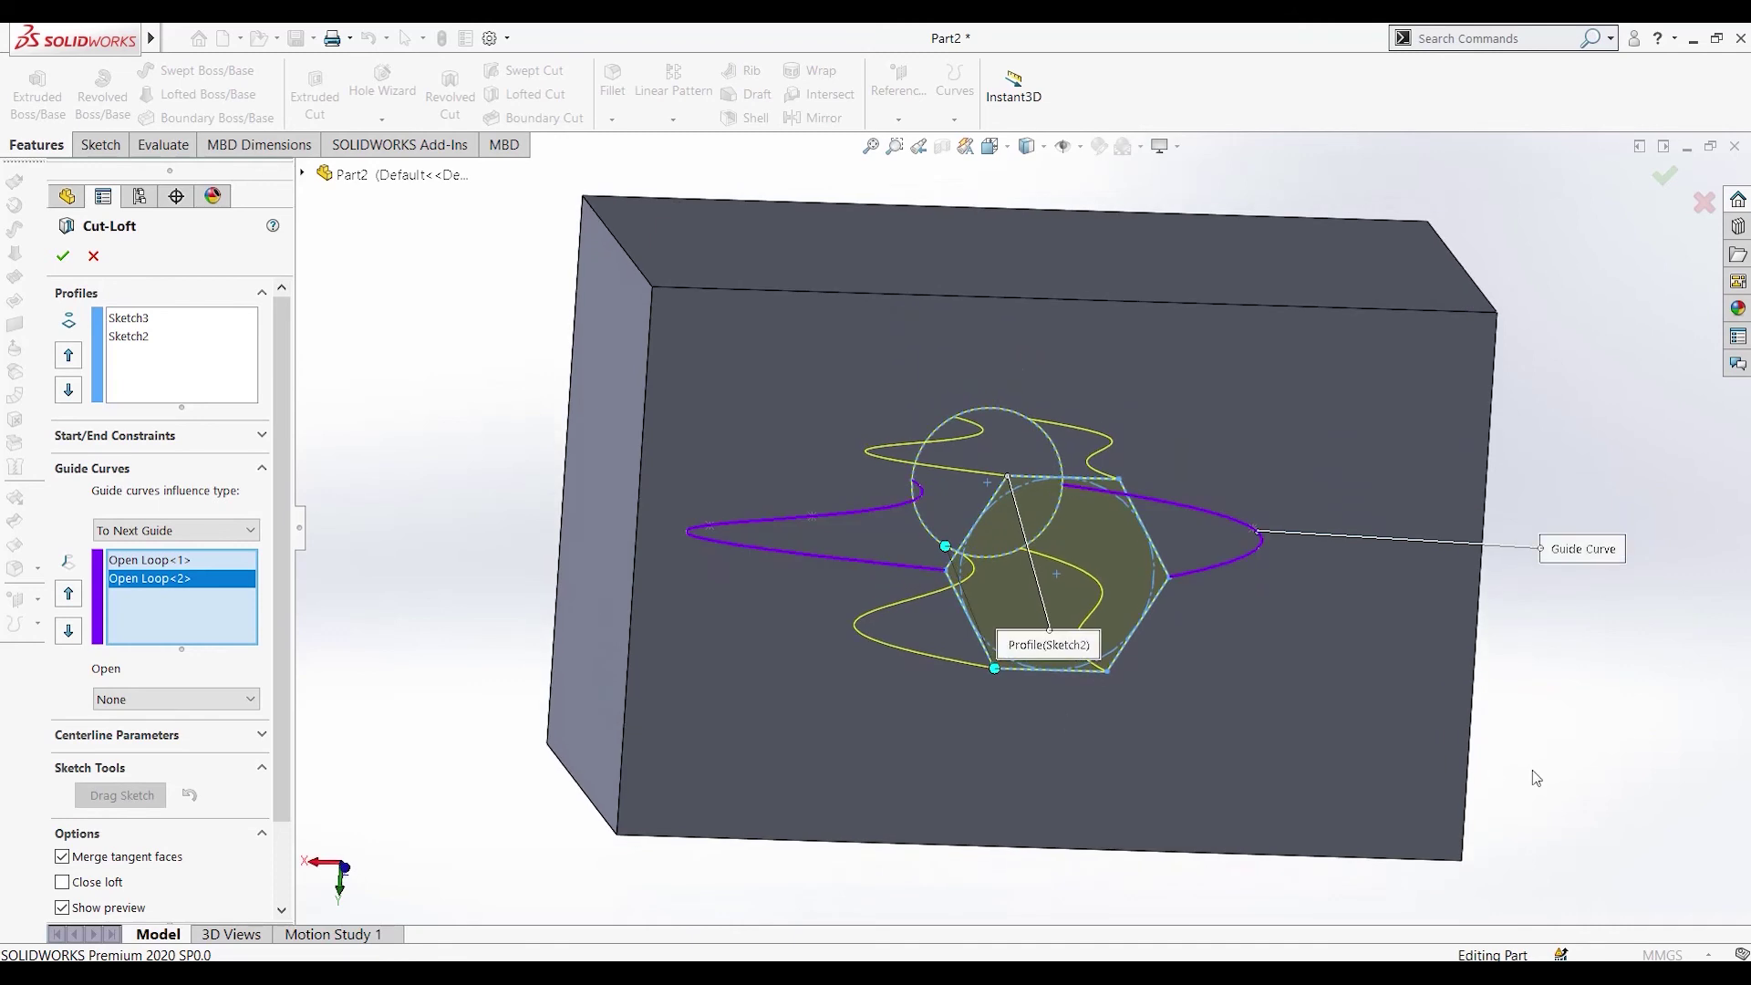
{"action": "middle_click_drag", "start_coordinate": [1695, 769], "coordinate": [639, 830]}
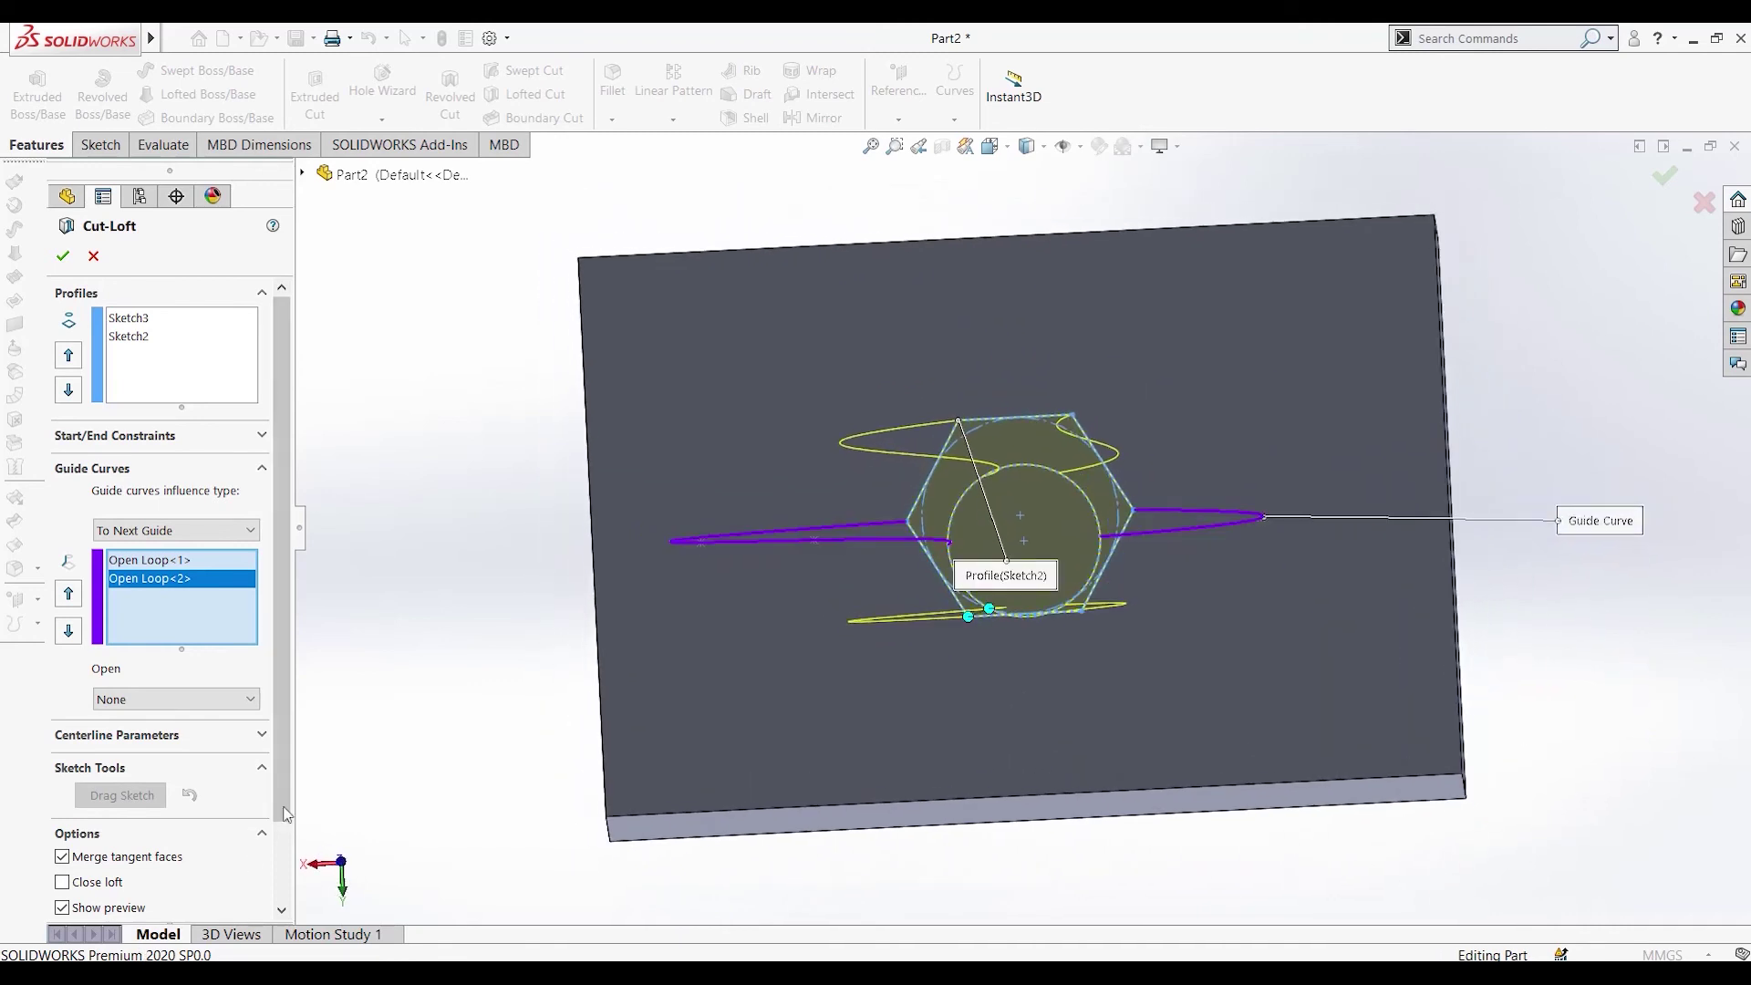
{"action": "scroll", "coordinate": [290, 869], "scroll_direction": "down", "scroll_amount": 2}
{"action": "scroll", "coordinate": [290, 869], "scroll_direction": "down", "scroll_amount": 1}
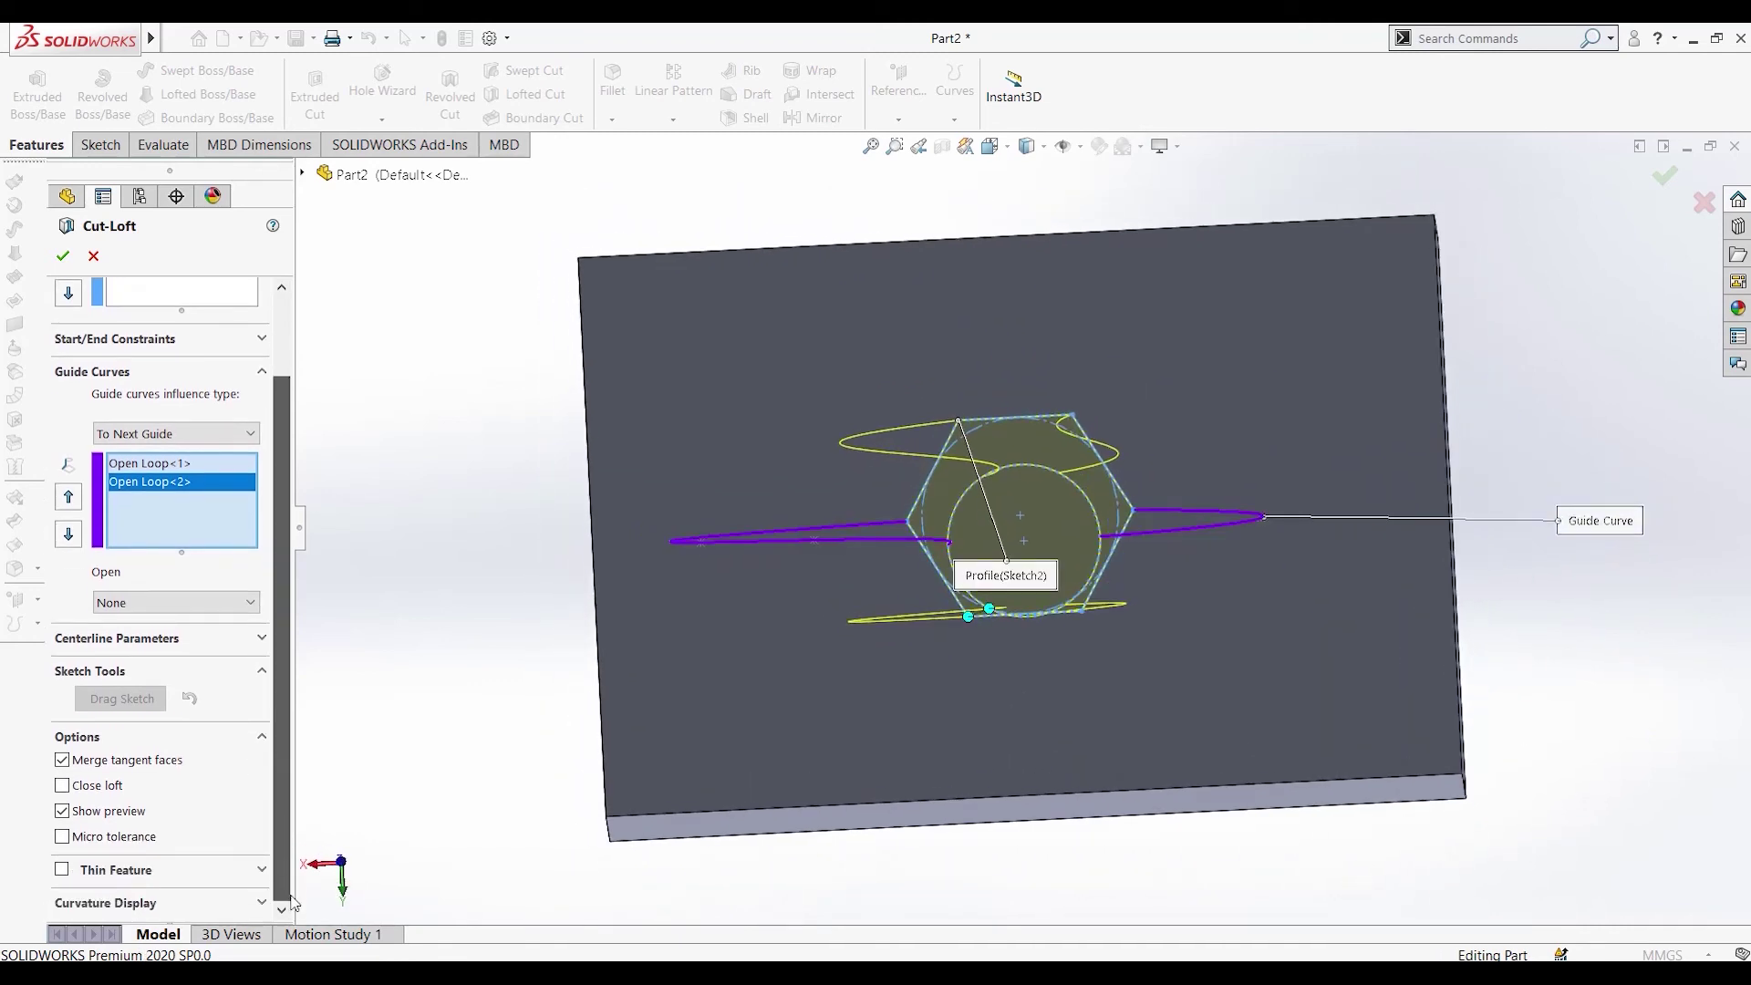
{"action": "left_click", "coordinate": [62, 255]}
Step: Examine the inside of the lofted cut with a Front Plane section offset about 92 mm, then cancel the section
{"action": "middle_click_drag", "start_coordinate": [310, 545], "coordinate": [698, 648]}
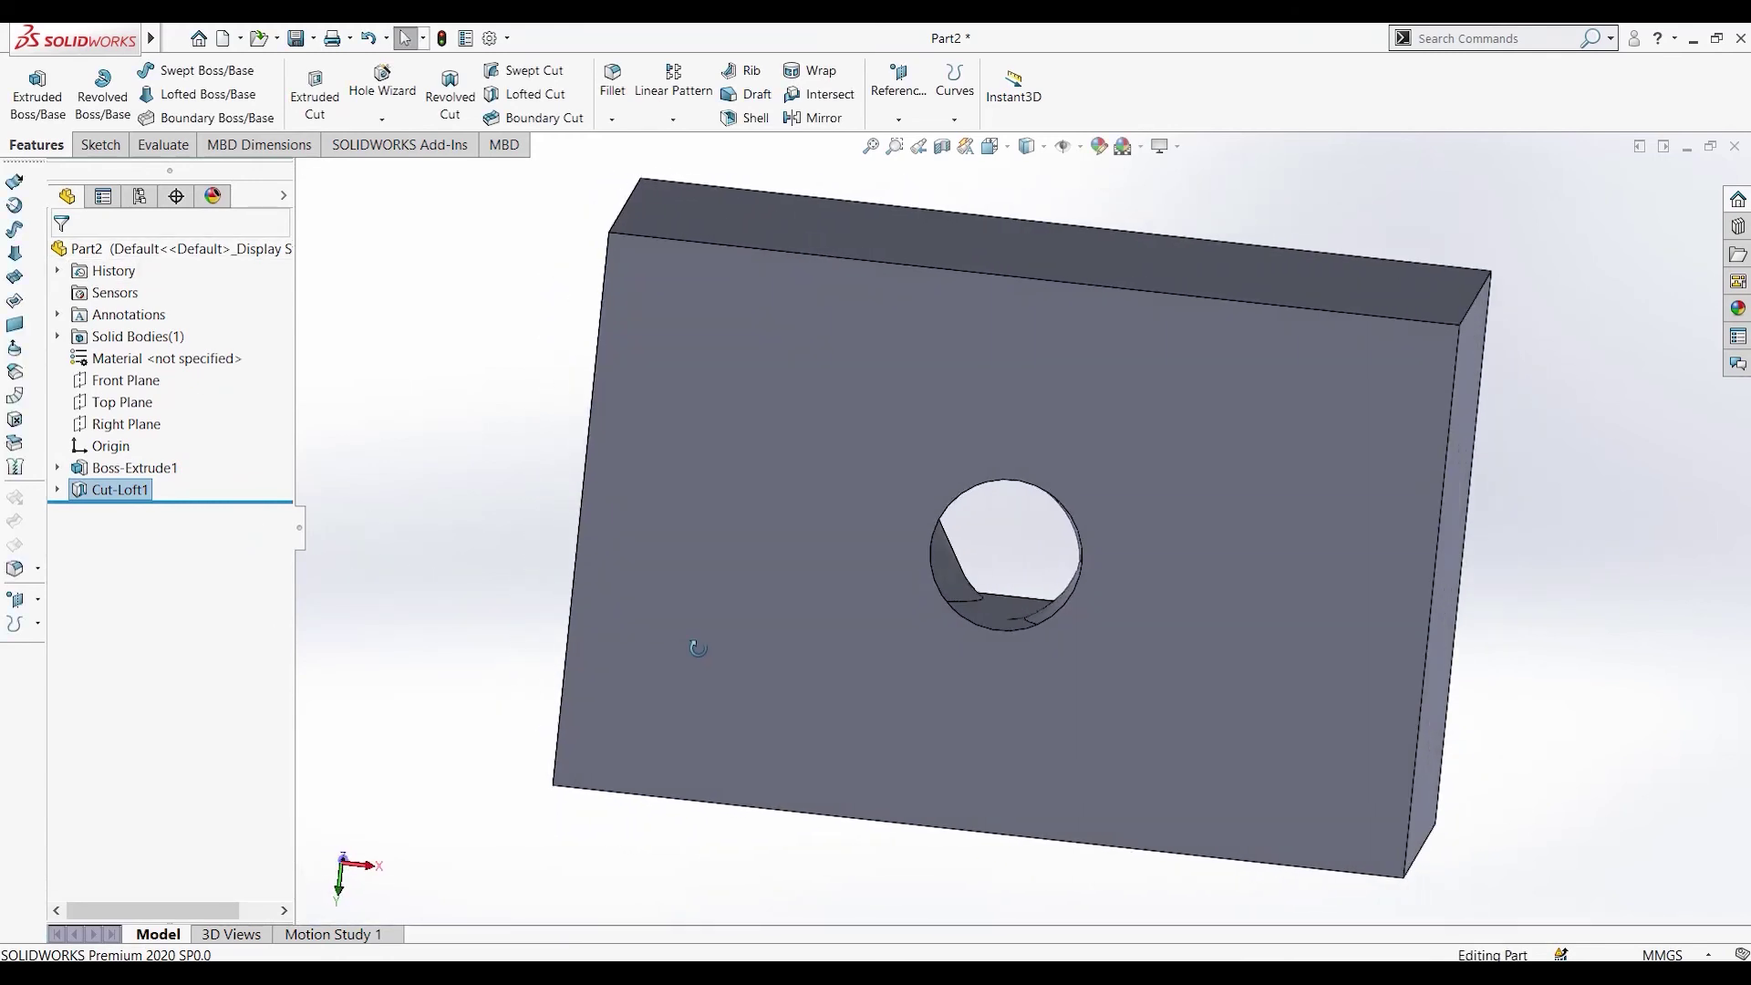
{"action": "left_click", "coordinate": [943, 147]}
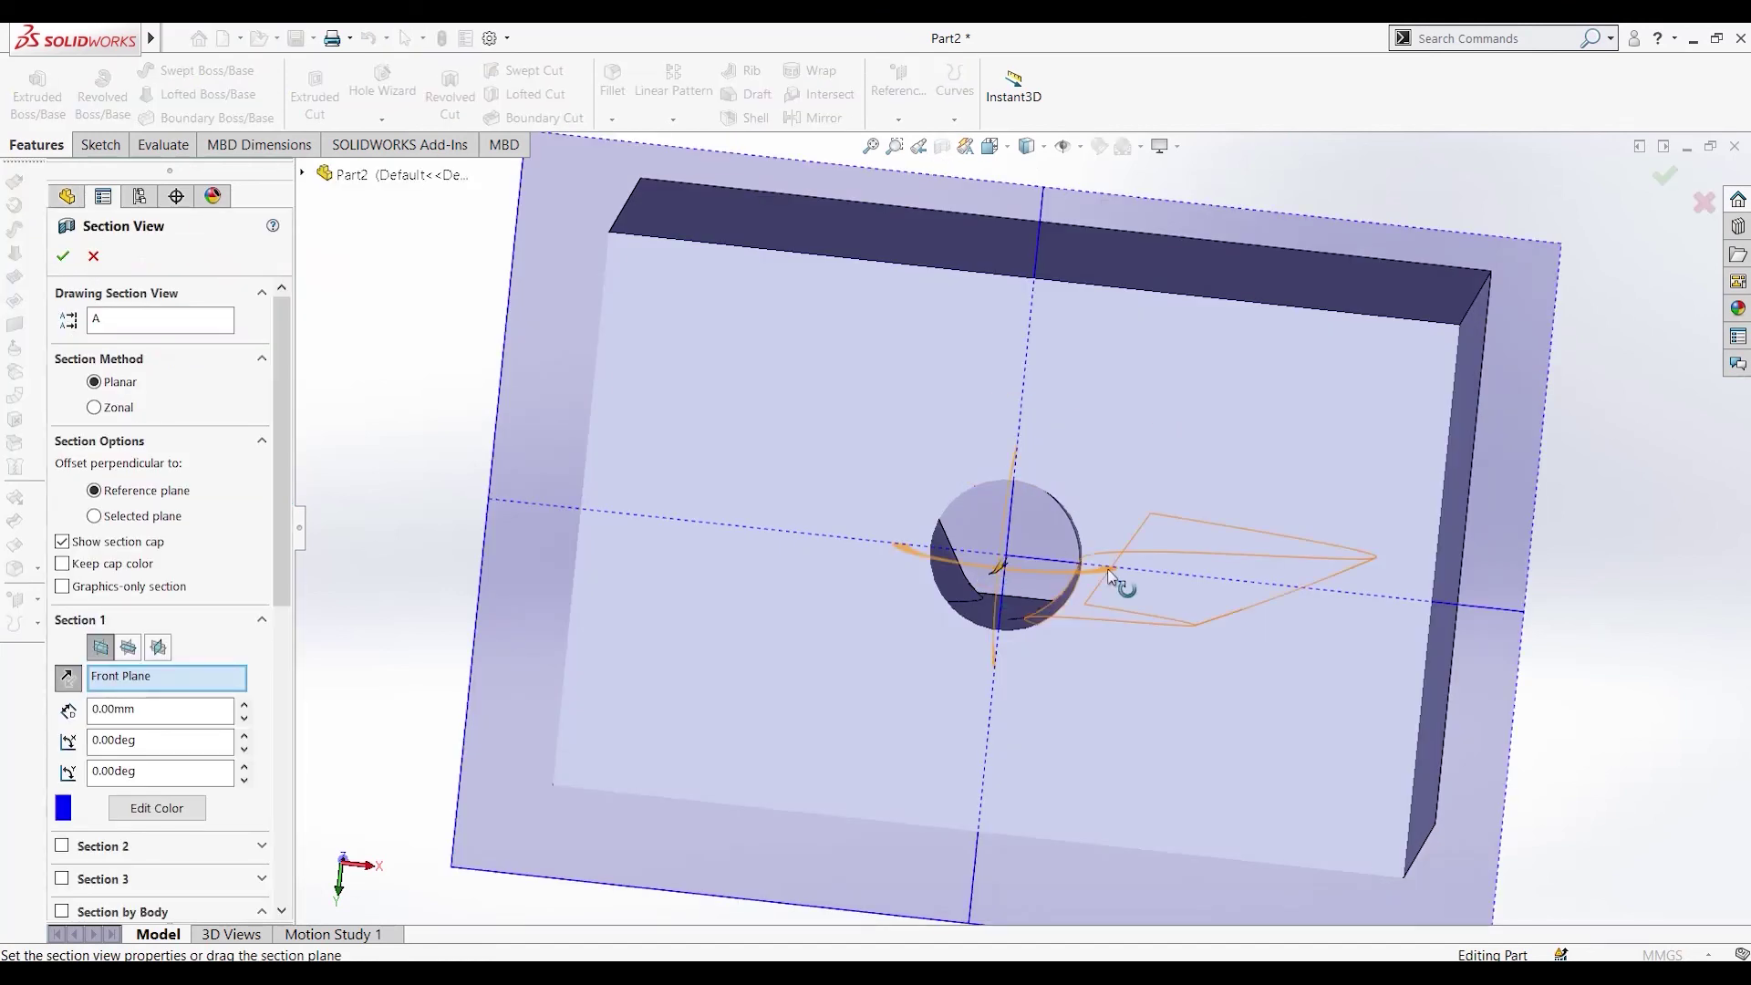
{"action": "left_click_drag", "start_coordinate": [995, 575], "coordinate": [1077, 549]}
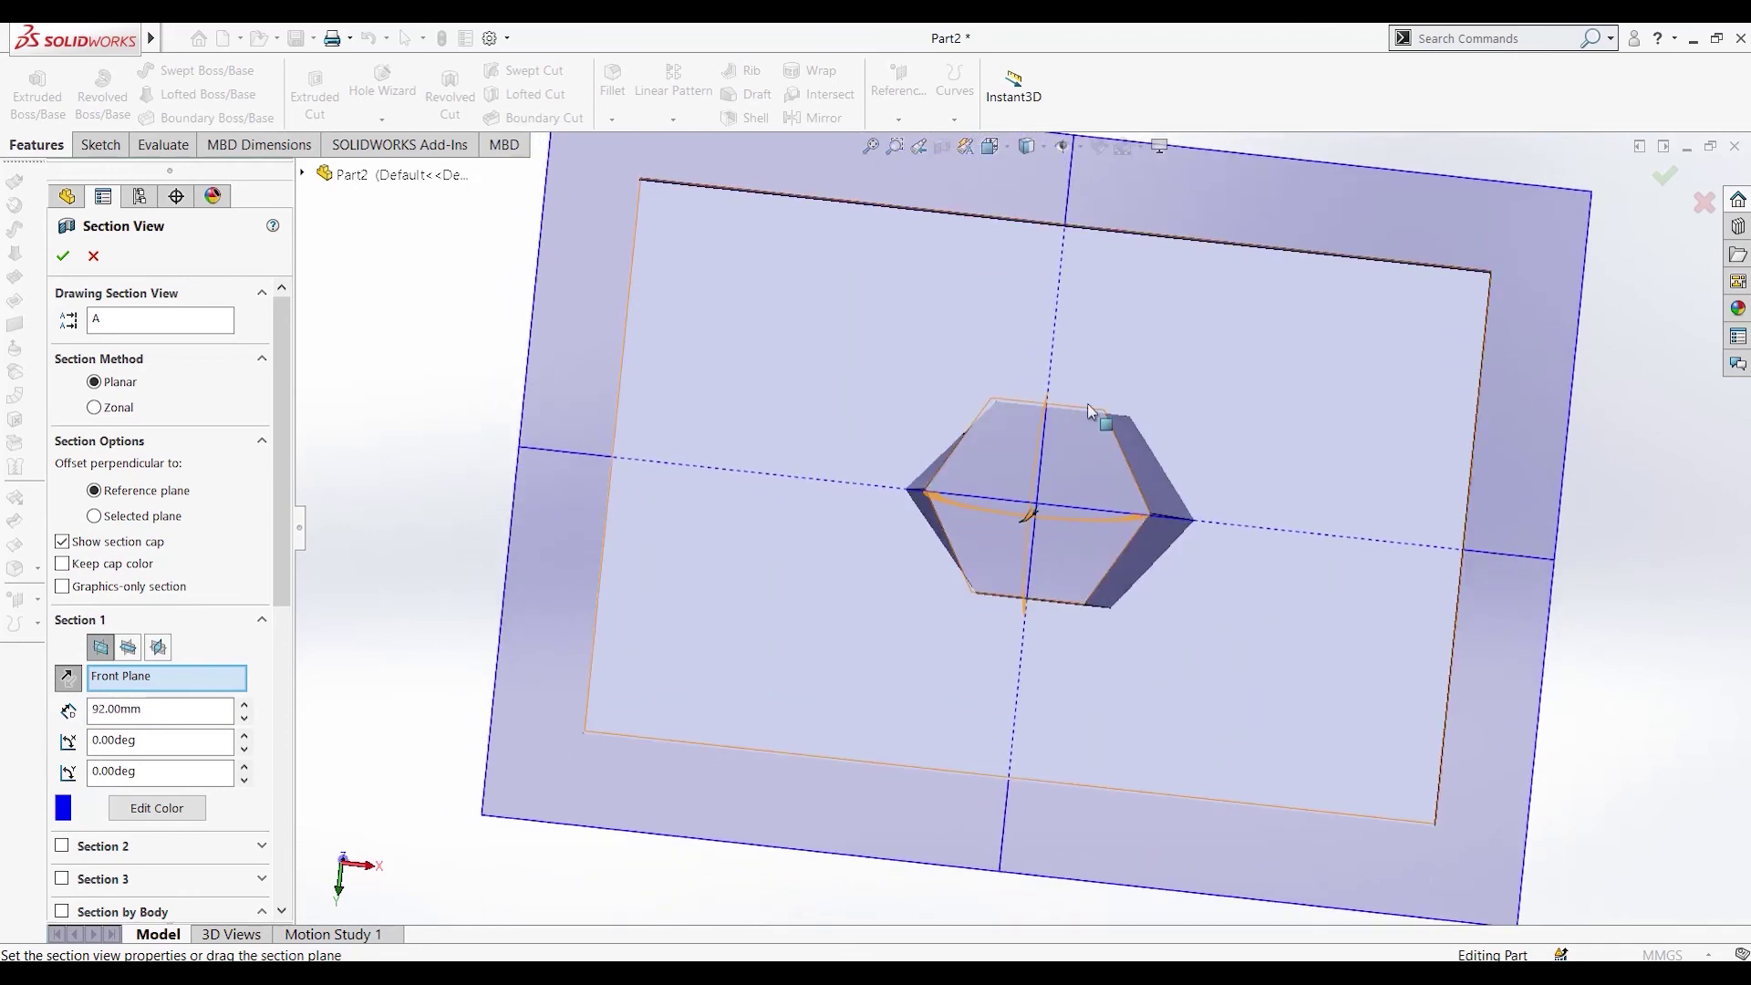
{"action": "left_click", "coordinate": [93, 257]}
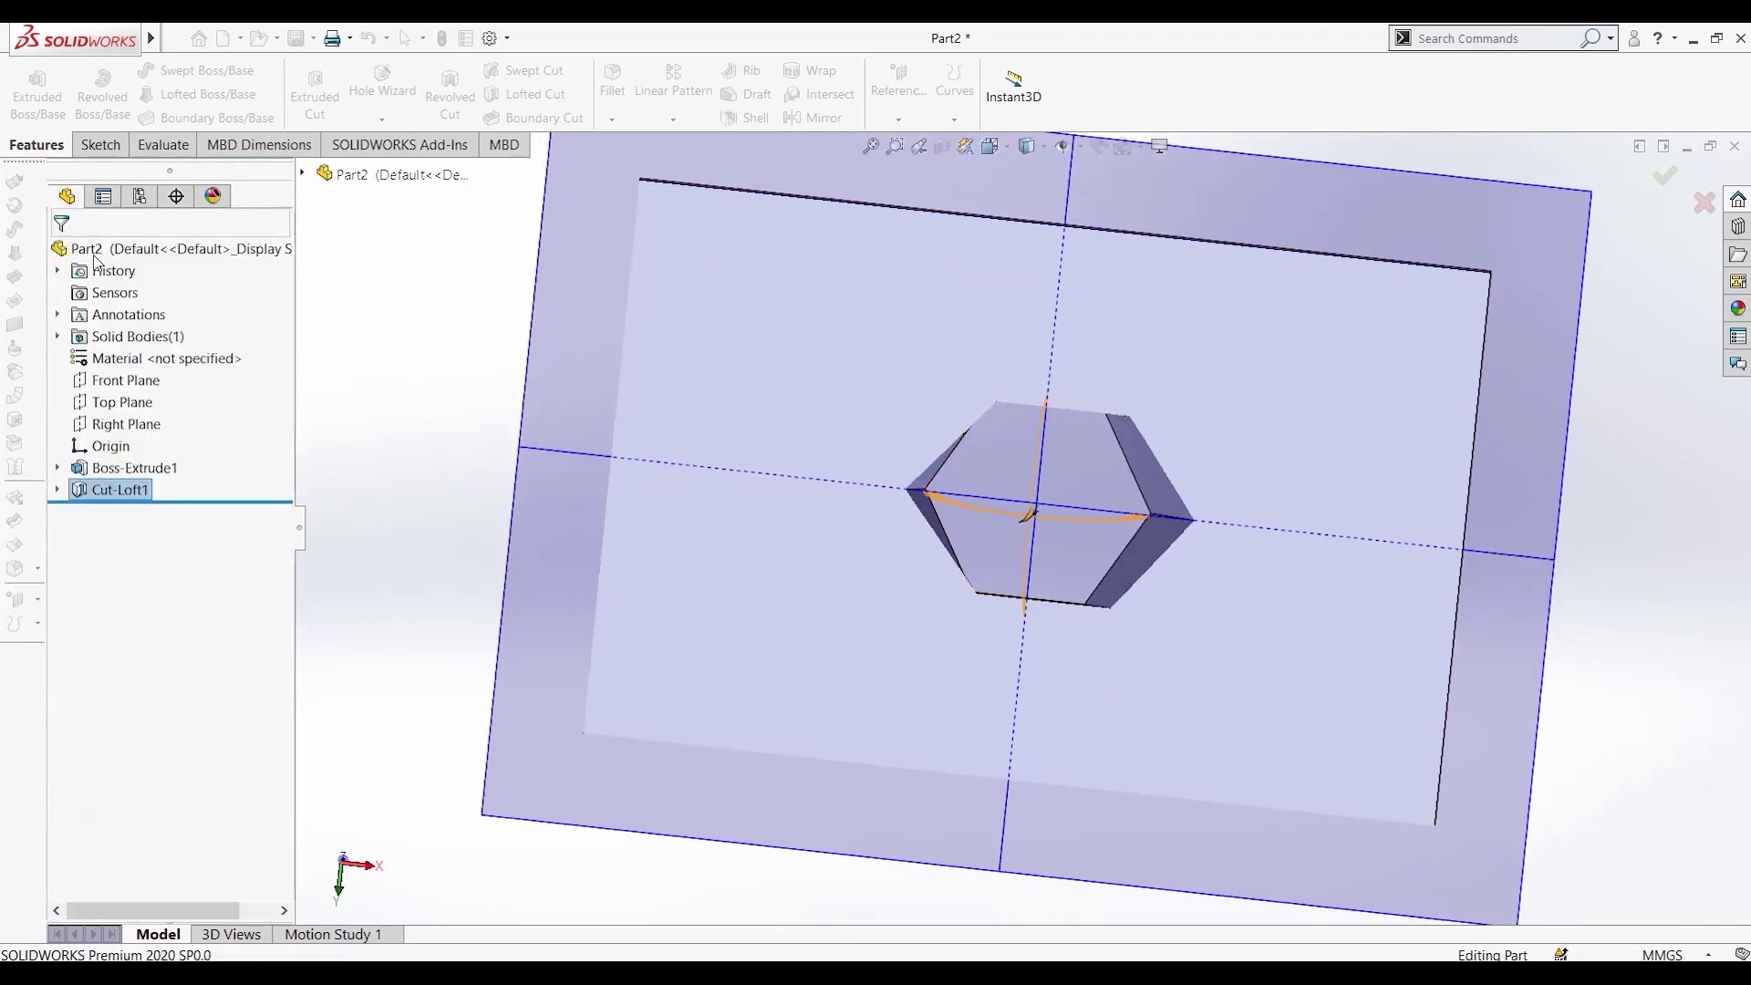